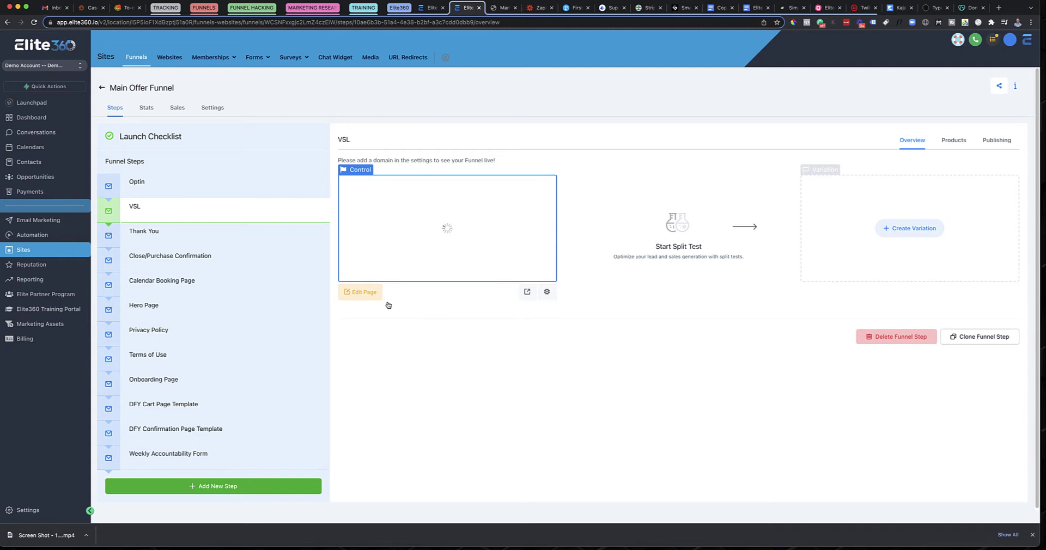
Step: Open the VSL funnel page for editing and look through its mobile layout
left_click(369, 294)
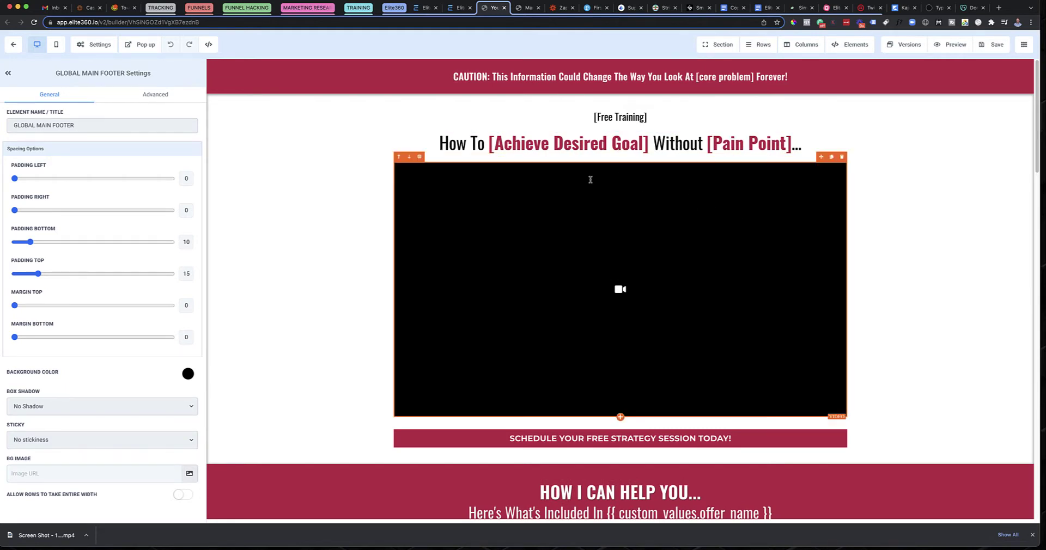
left_click(57, 46)
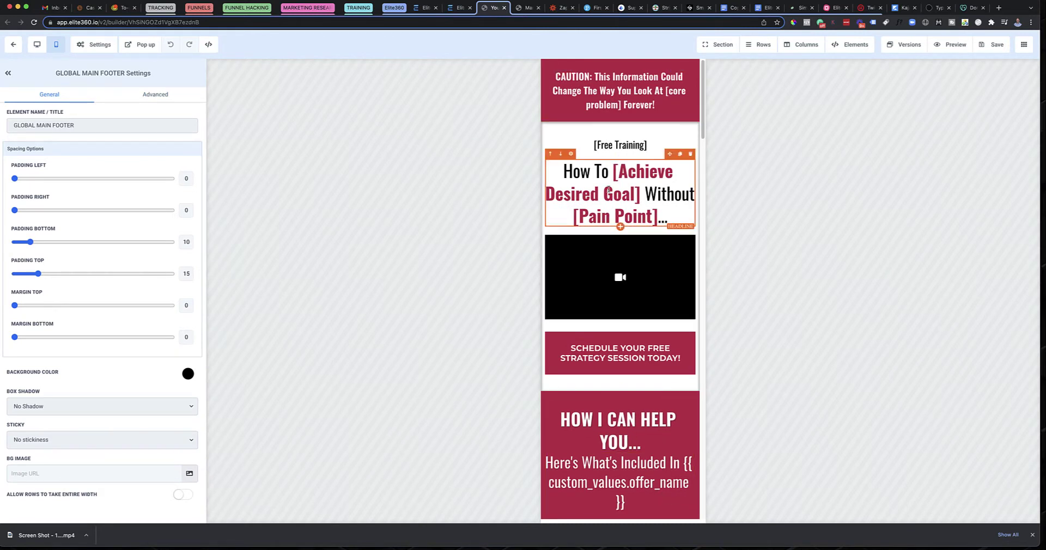
scroll(603, 186, "down", 1)
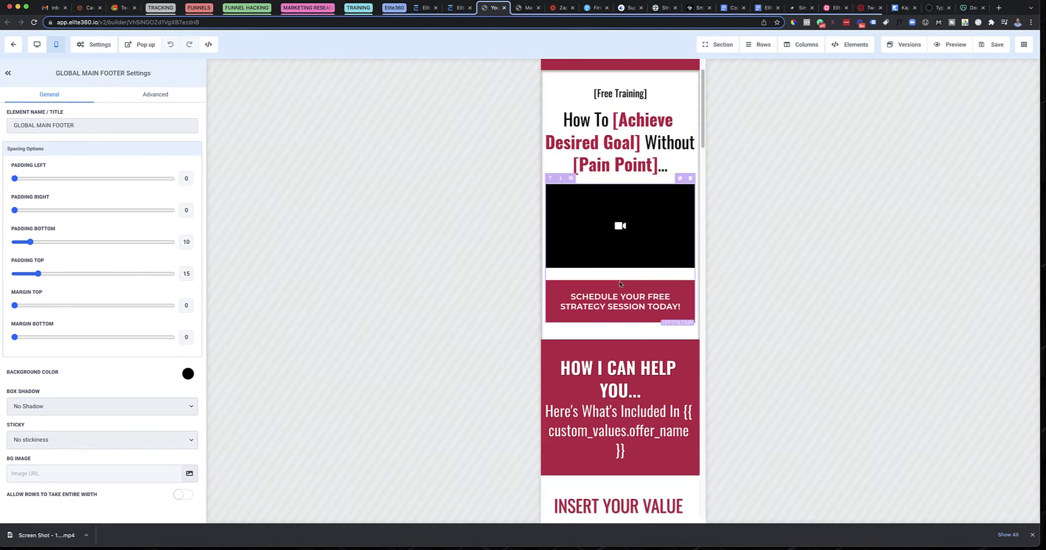
scroll(623, 300, "down", 4)
scroll(623, 300, "up", 5)
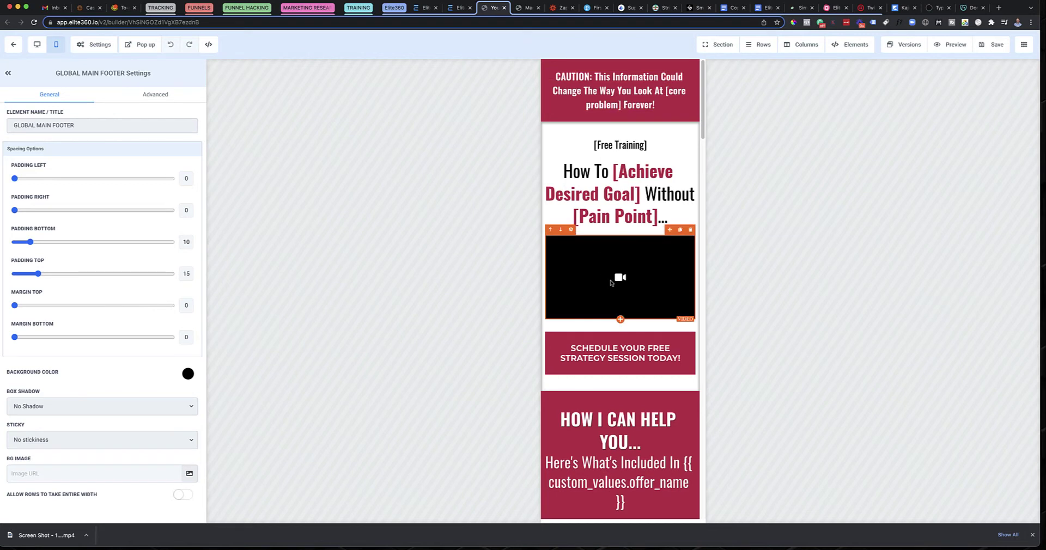
Step: Set the mobile font size of the "CAUTION" sub-headline to 19
left_click(648, 85)
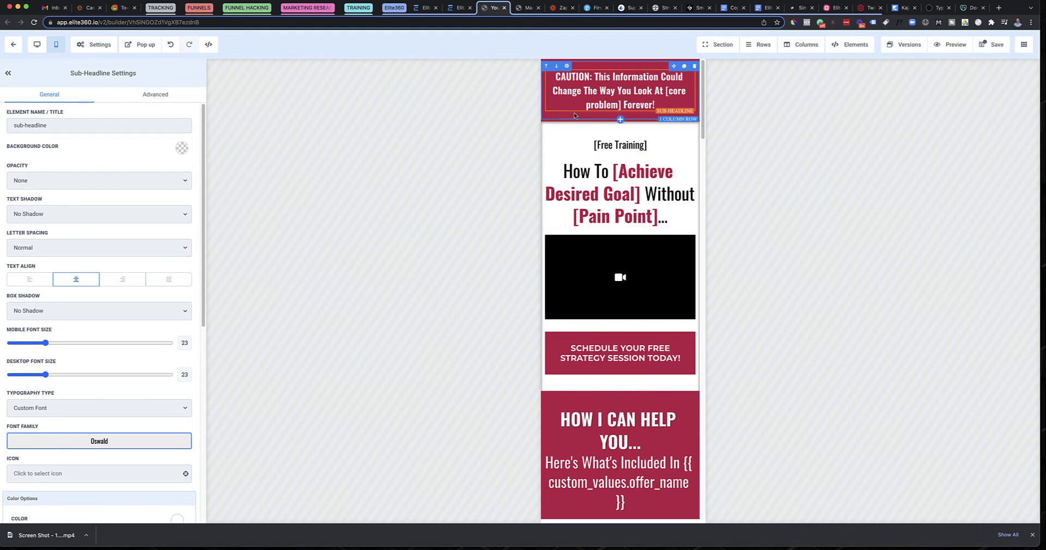
left_click_drag(47, 343, 40, 345)
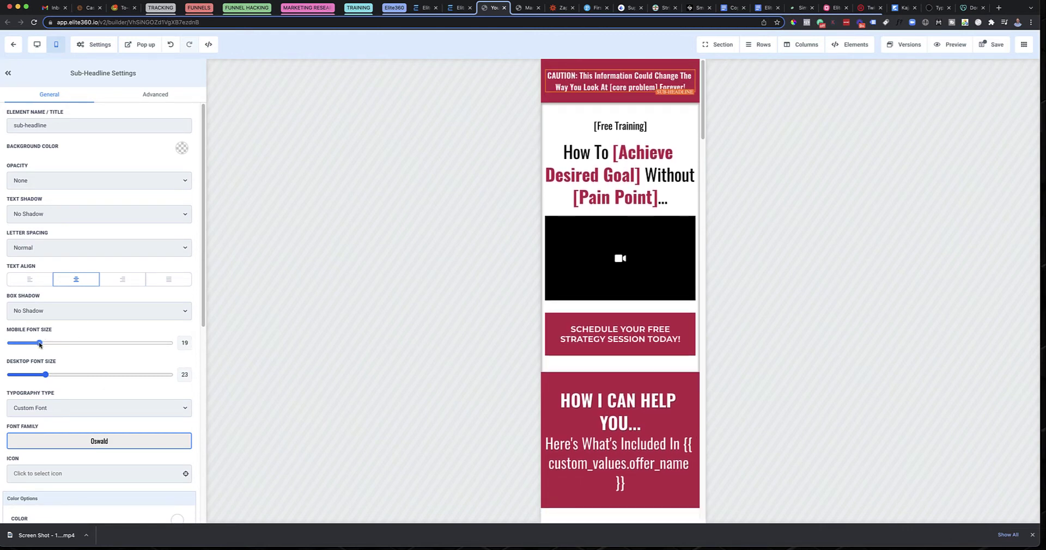
left_click_drag(11, 330, 51, 330)
Step: Set the mobile font size of the "How To [Achieve Desired Goal]" headline to 31 and save the page
left_click(621, 174)
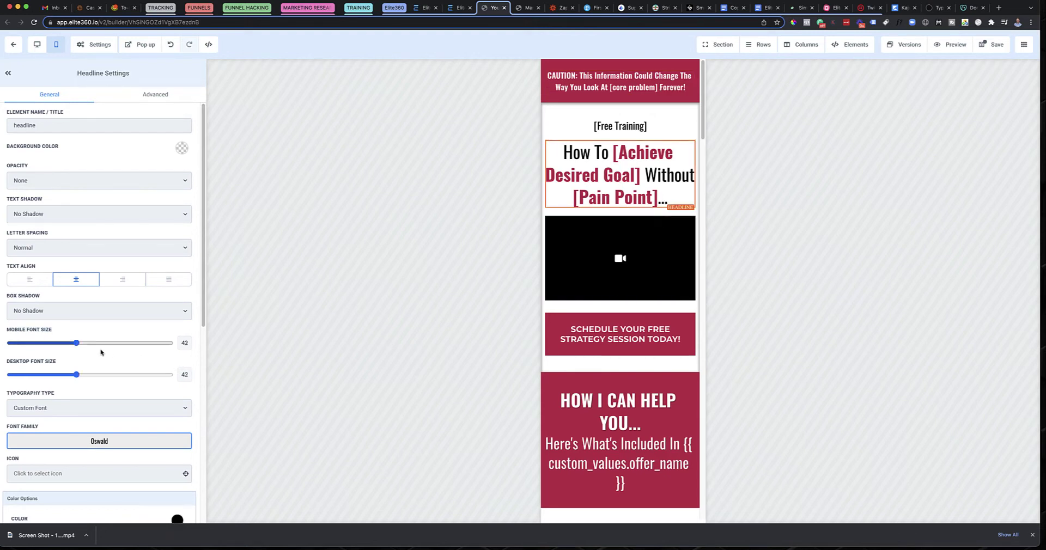
left_click_drag(76, 345, 60, 348)
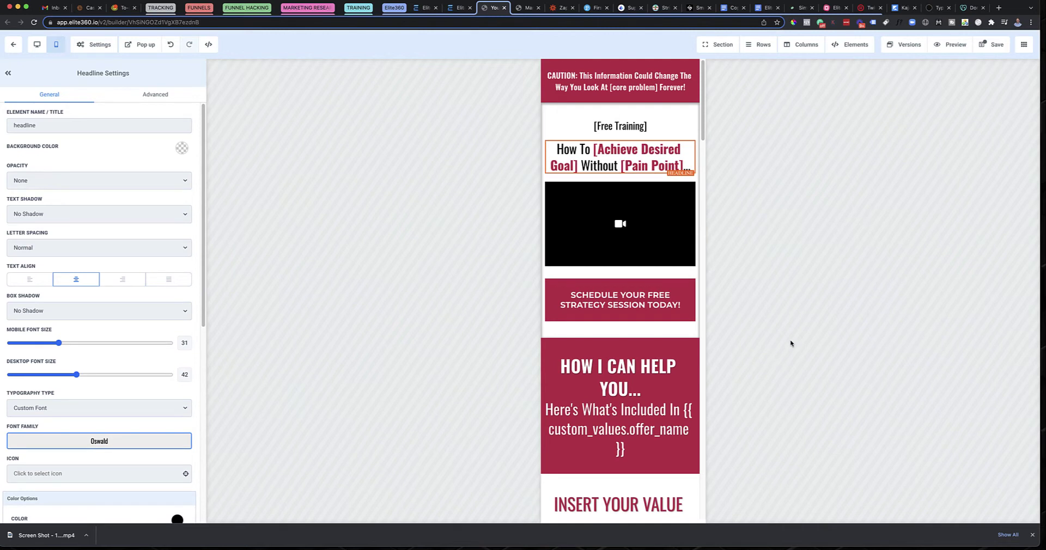
left_click(996, 44)
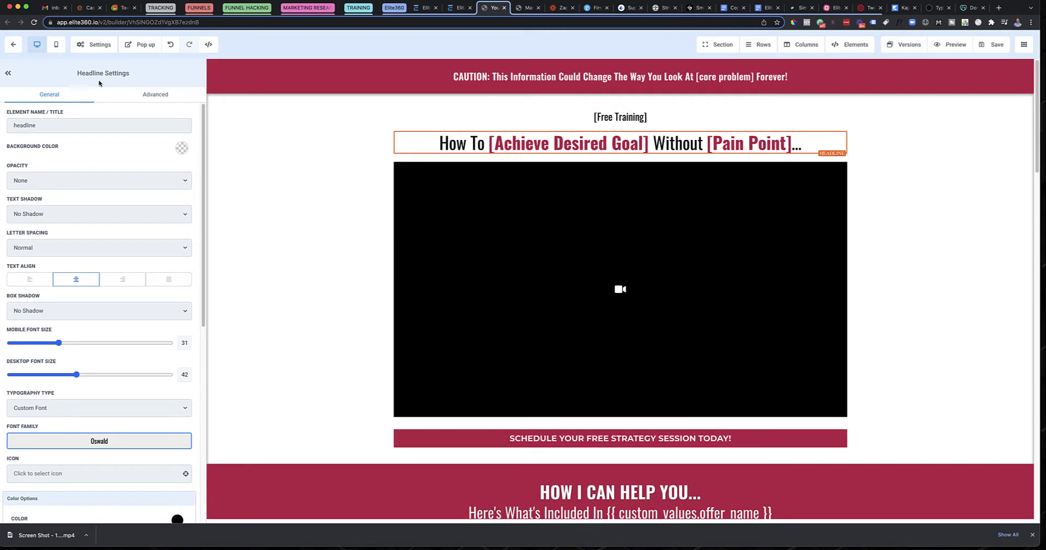
Step: Compare the page's headline and video in the desktop and mobile layouts
left_click(37, 44)
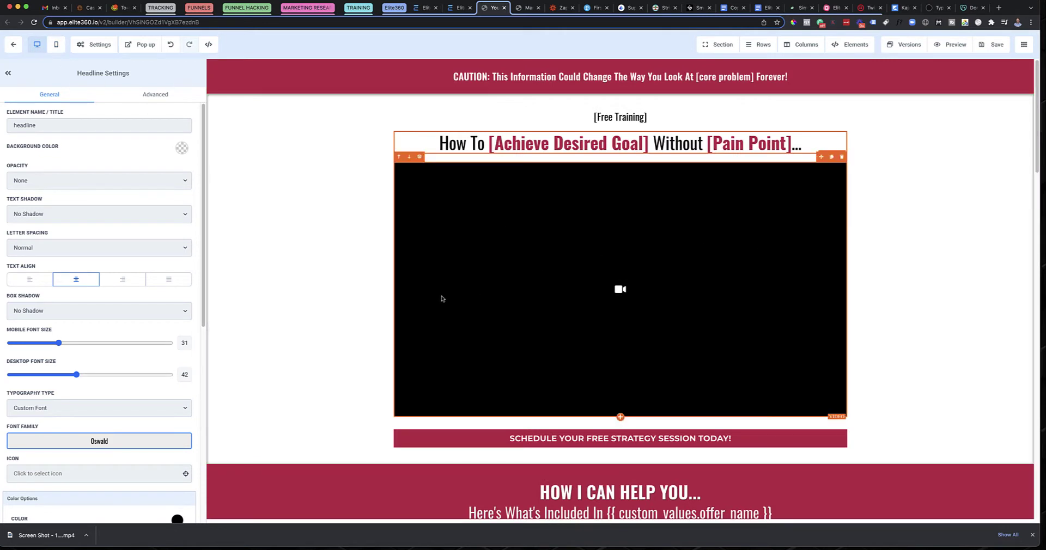
left_click(56, 45)
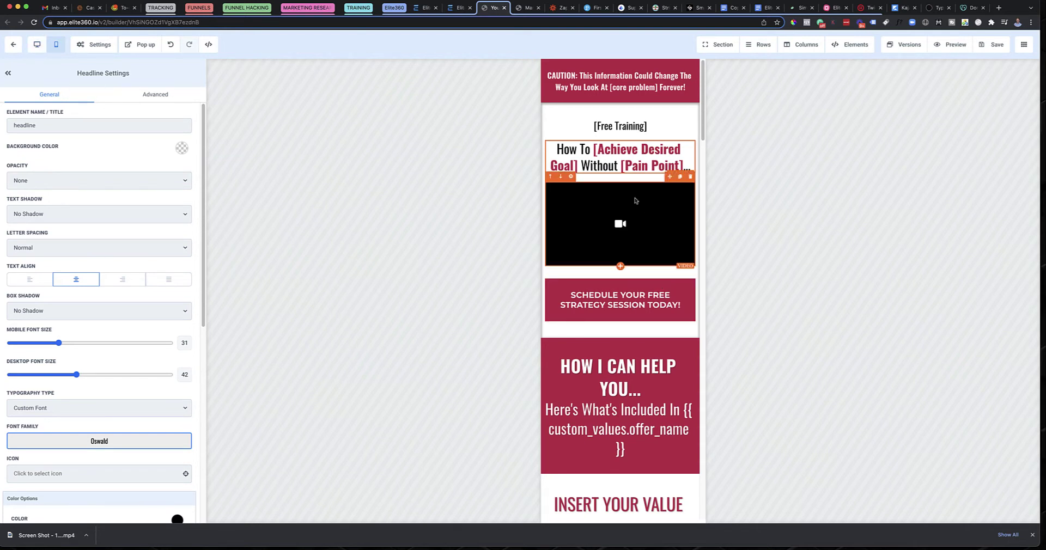
left_click(37, 46)
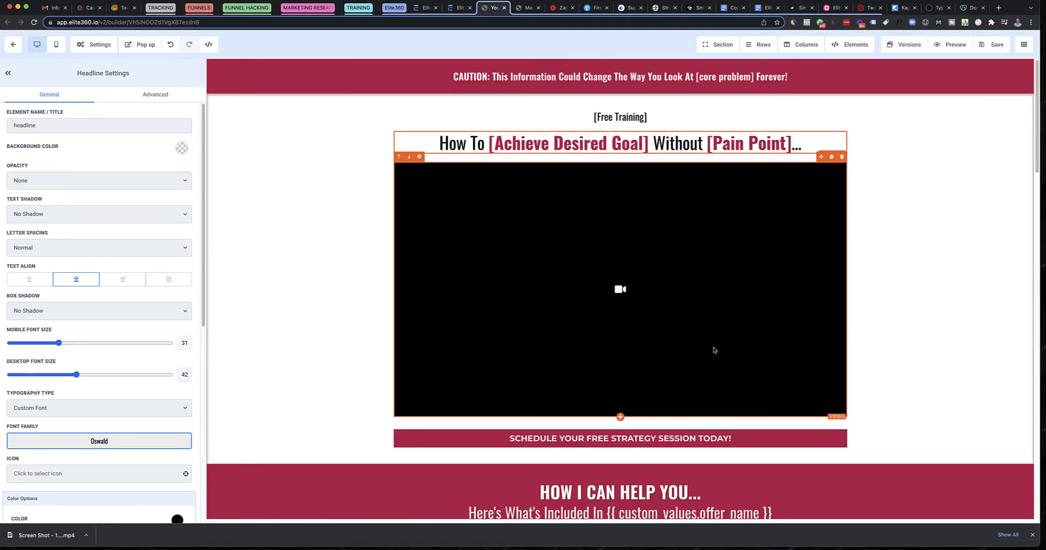
Step: Duplicate the "SCHEDULE YOUR FREE STRATEGY SESSION TODAY!" button below the video and make the upper one visible on desktop only
left_click(831, 424)
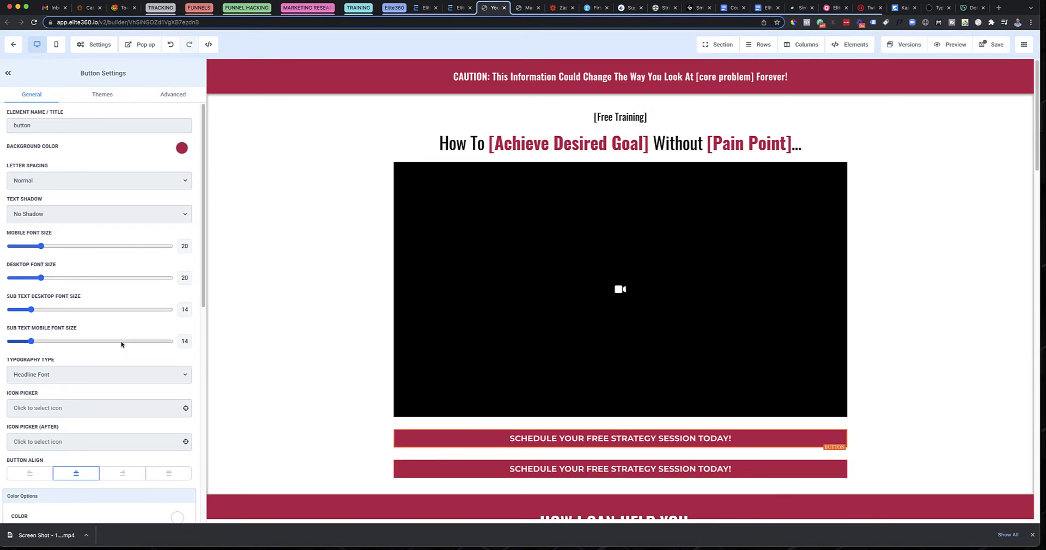
scroll(121, 344, "down", 10)
scroll(158, 163, "up", 5)
left_click(170, 95)
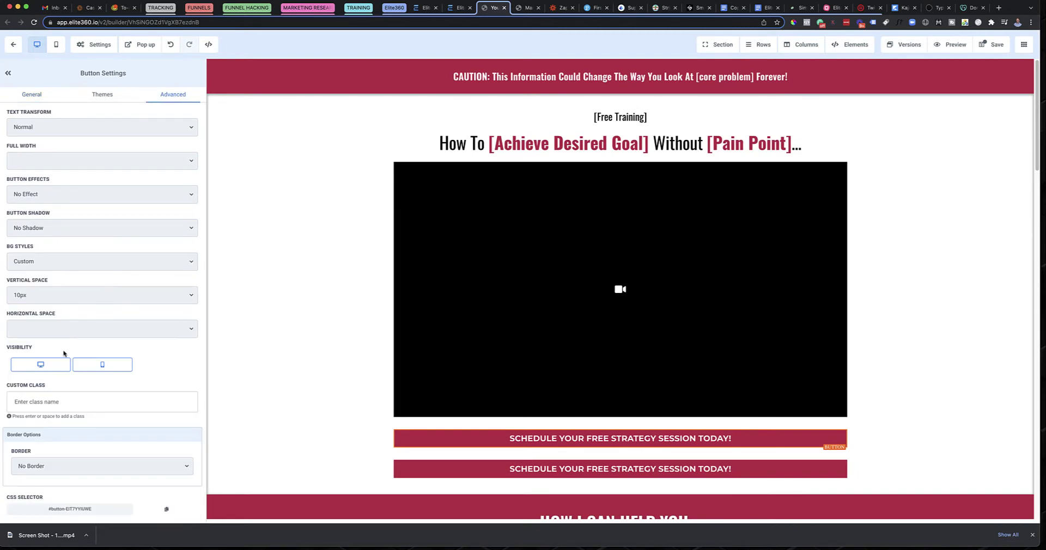
left_click(73, 366)
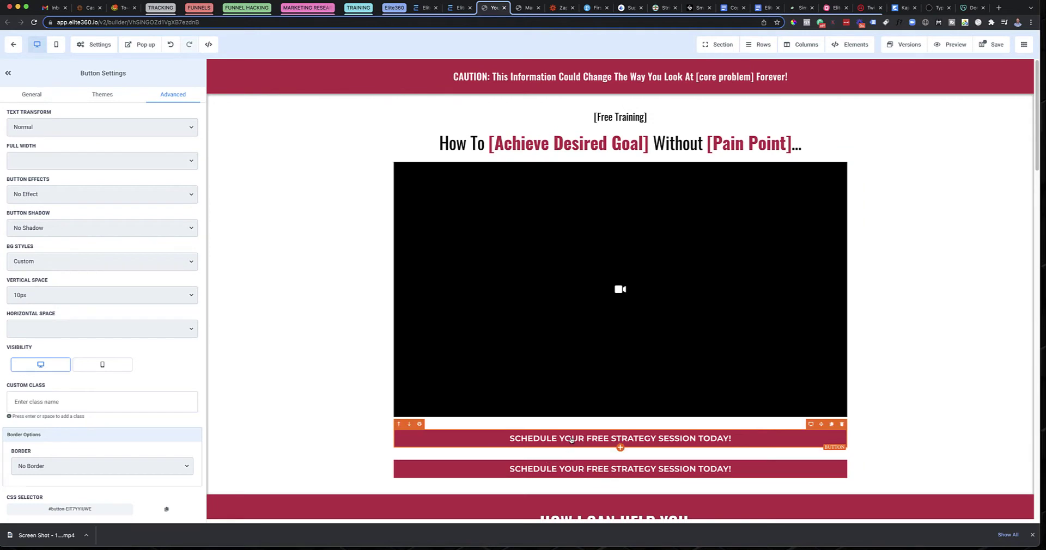
Step: Make the lower schedule button visible on mobile only
left_click(570, 470)
left_click(60, 369)
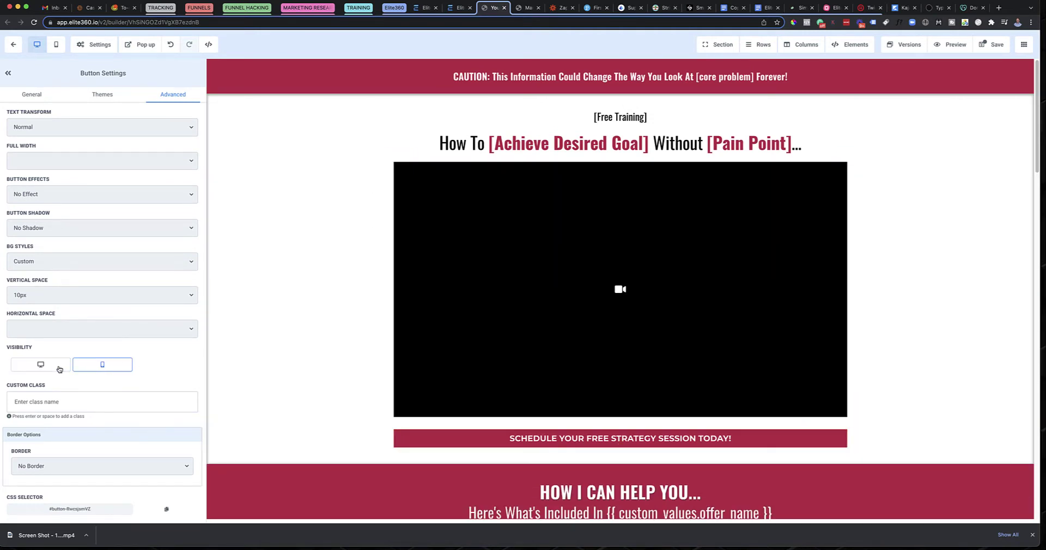
left_click(48, 366)
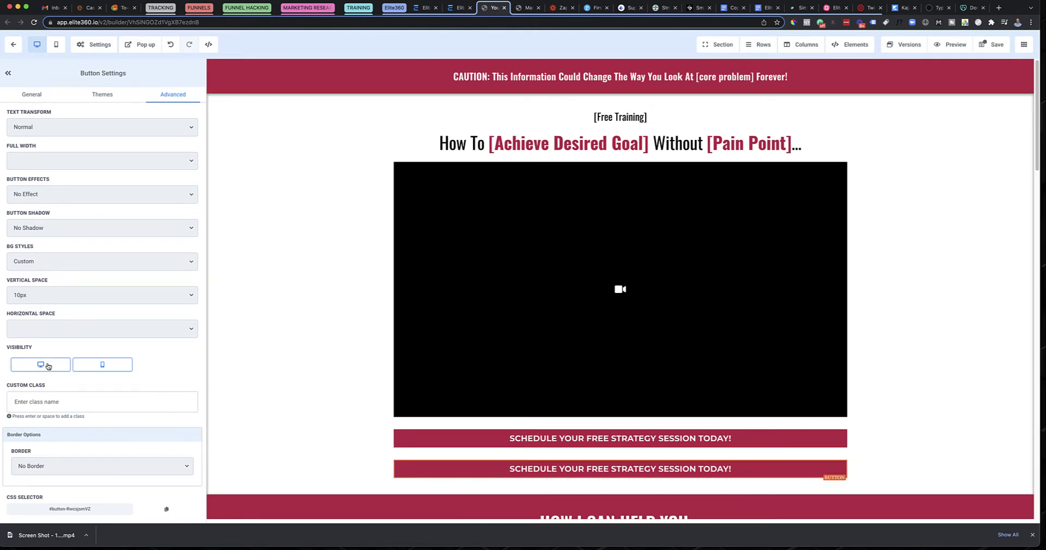
left_click(48, 366)
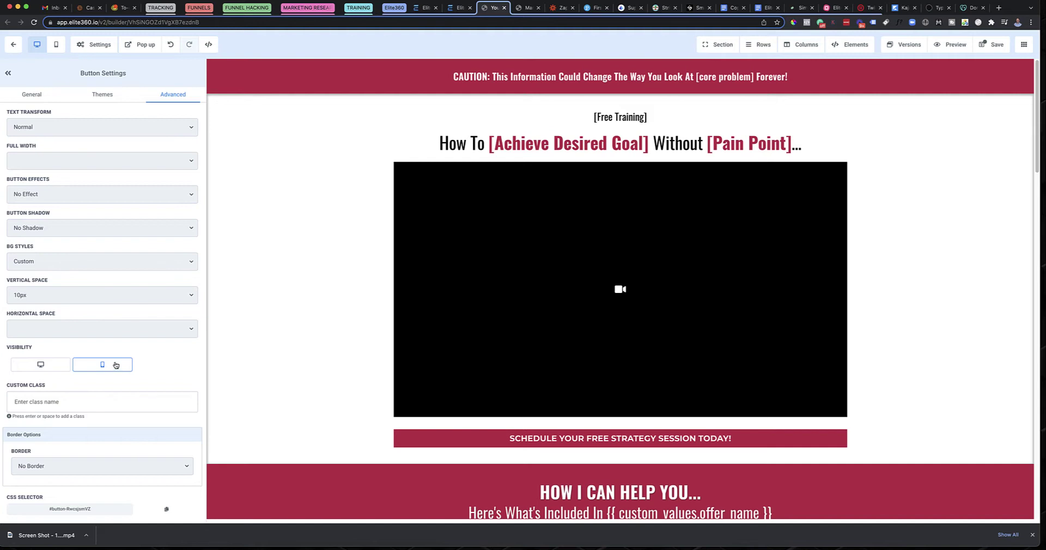
Step: Try placing a duplicate of the schedule button above the video in the mobile layout and remove it again
left_click(54, 44)
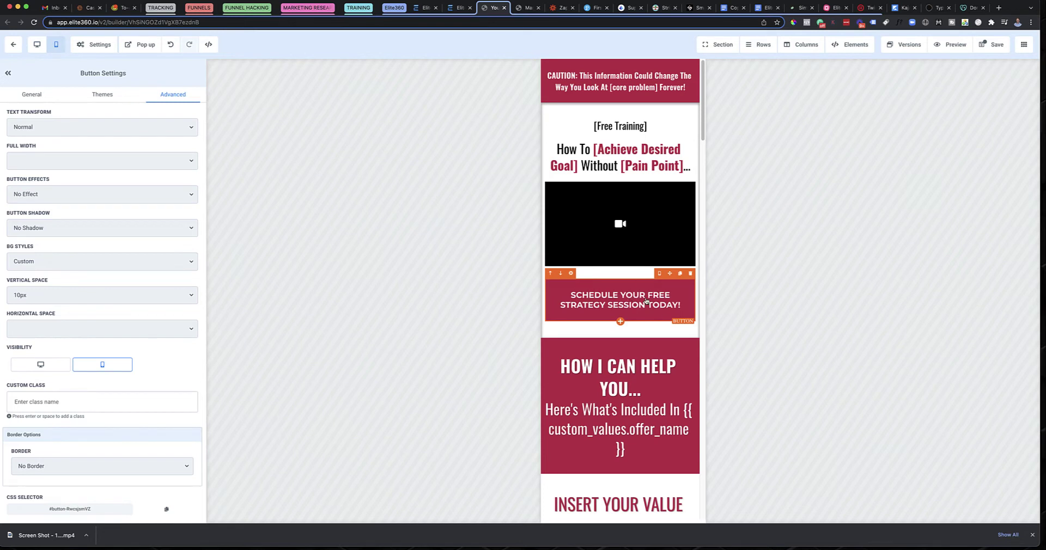
left_click(680, 273)
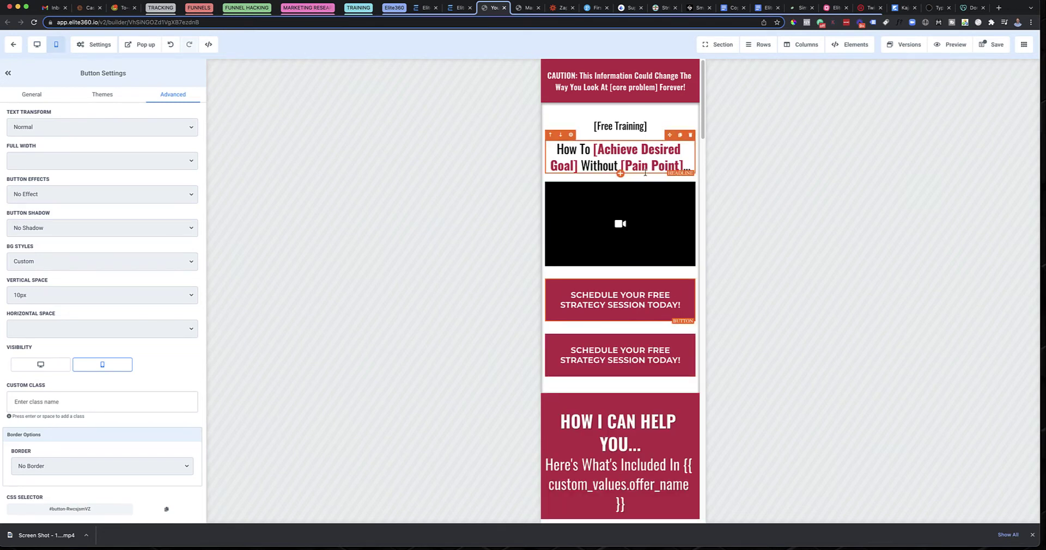
left_click(665, 329)
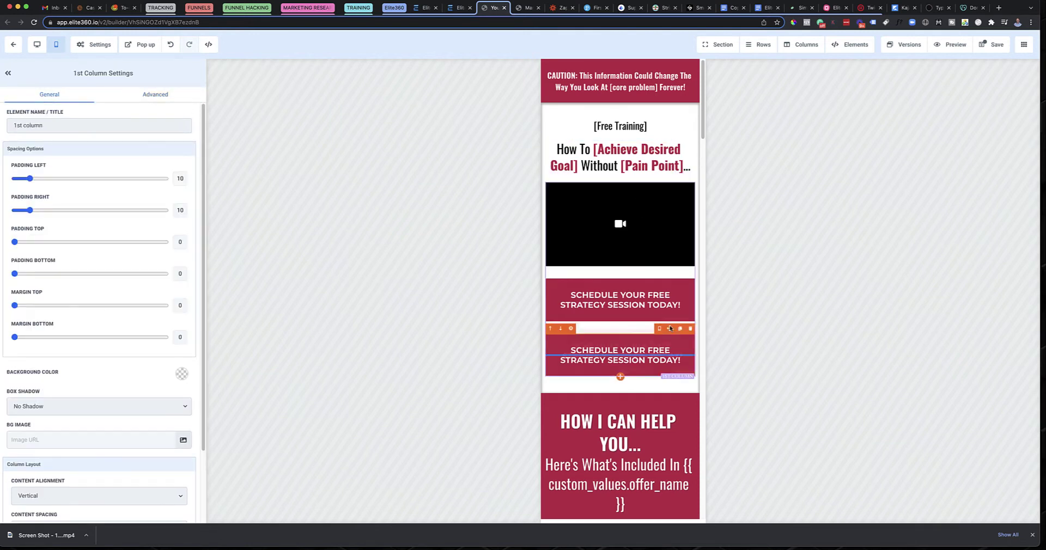
left_click_drag(670, 329, 675, 218)
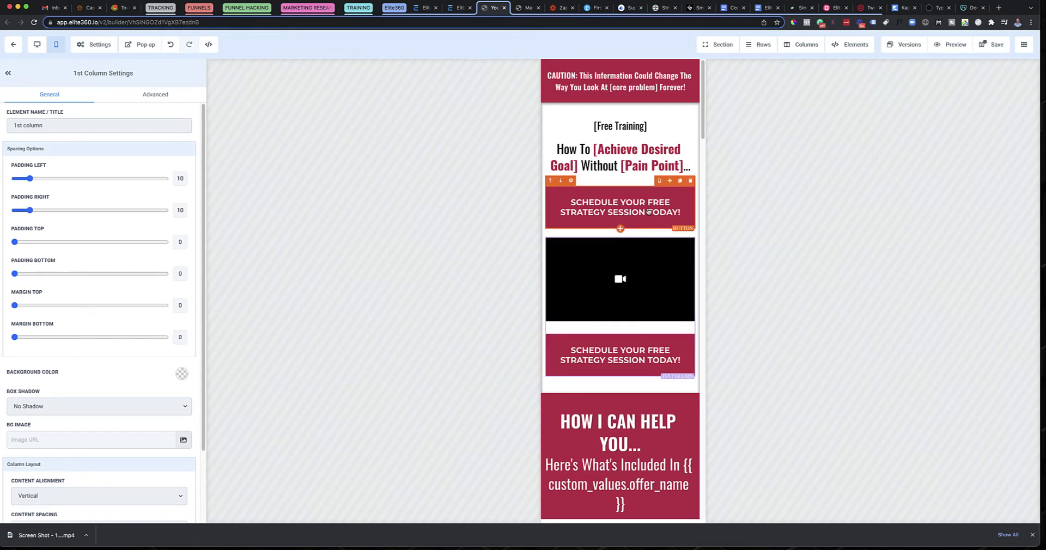
left_click(690, 183)
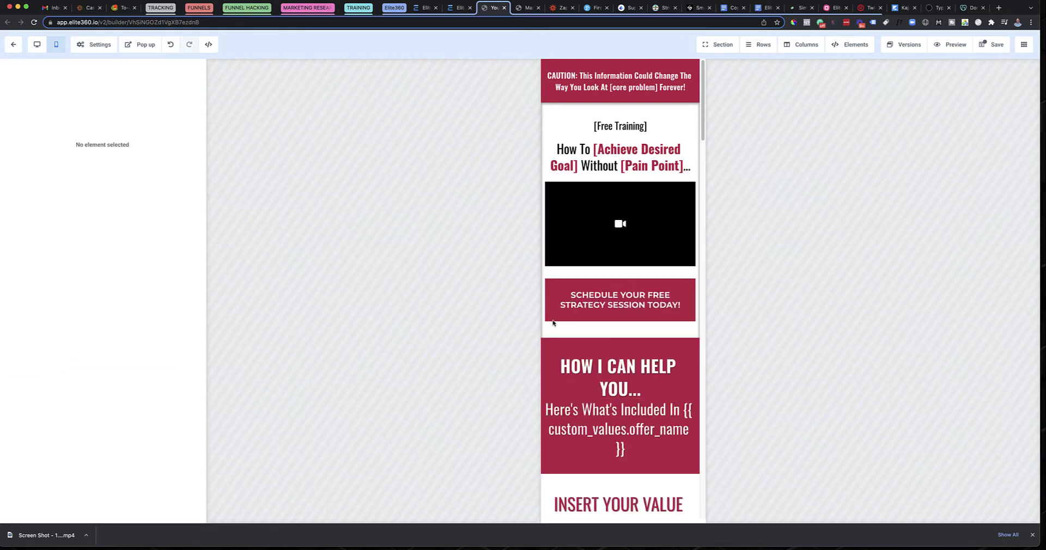
Step: Review the schedule button in both layouts and examine the mobile value stack and client video sections
left_click(37, 44)
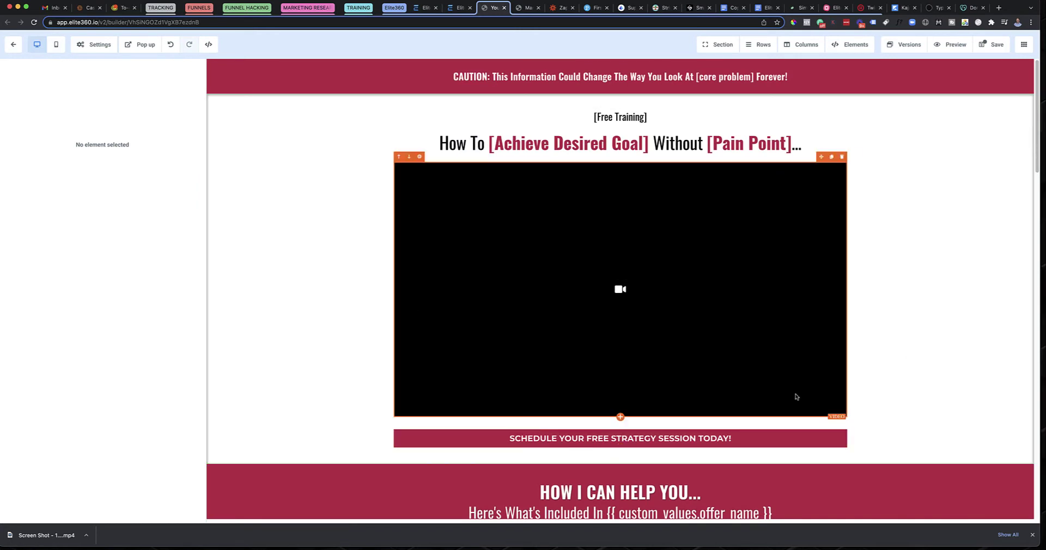
left_click(805, 442)
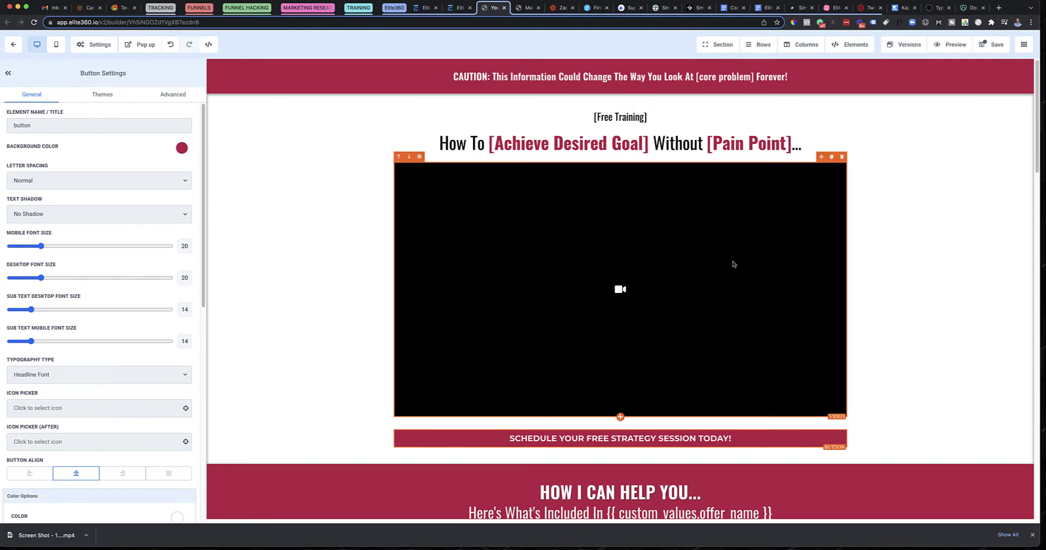
left_click(55, 44)
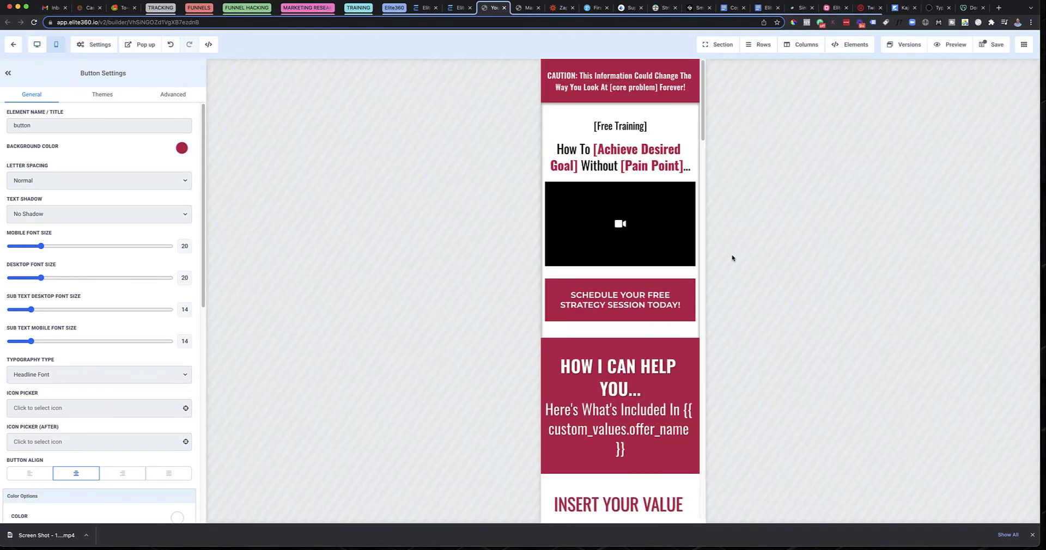
scroll(616, 228, "down", 15)
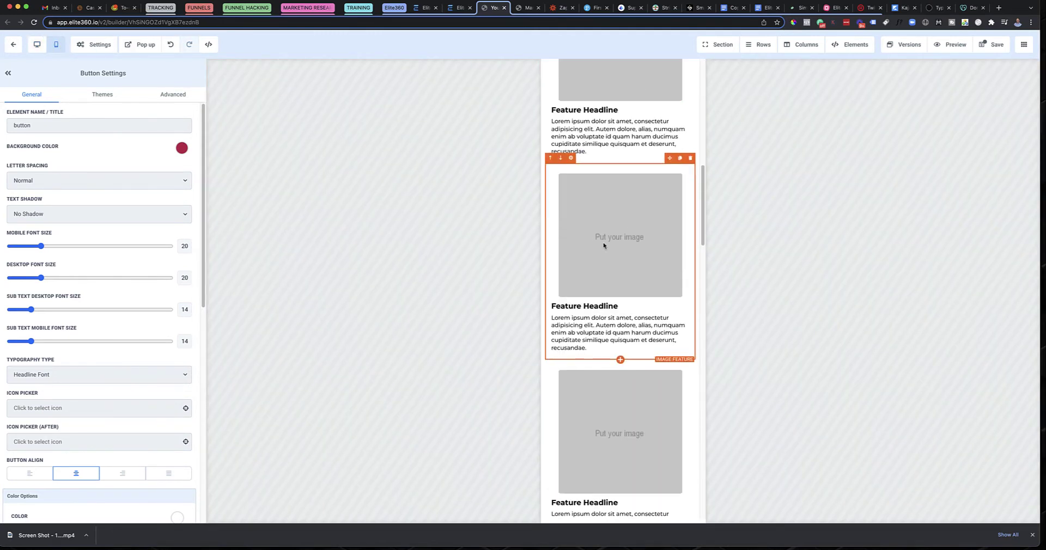
scroll(604, 246, "down", 3)
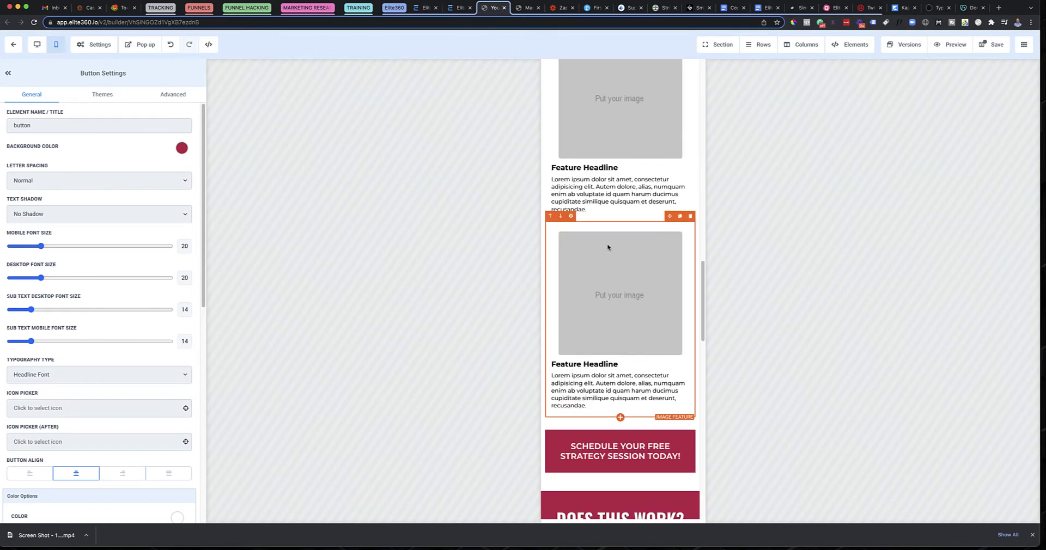
scroll(608, 247, "down", 8)
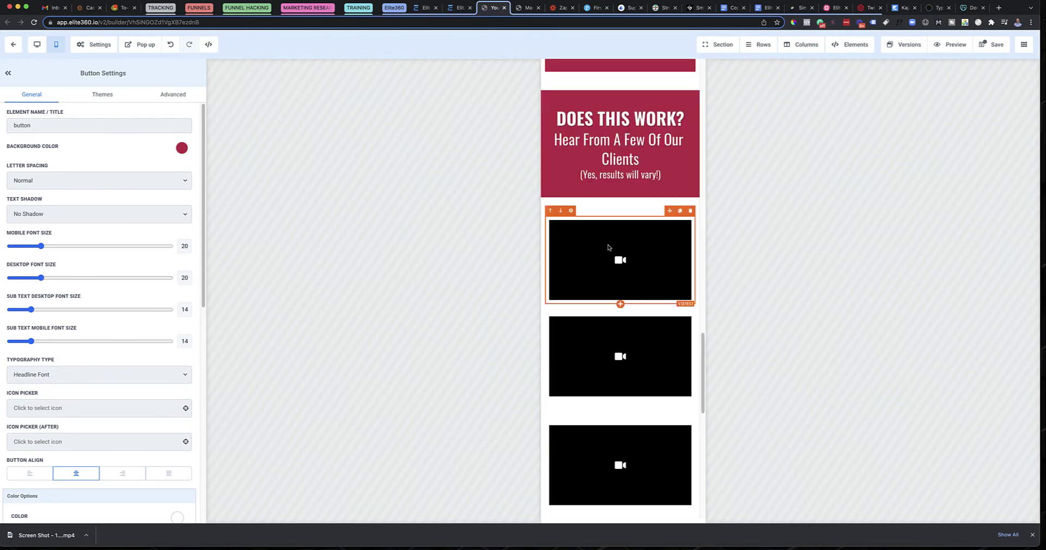
scroll(608, 247, "down", 4)
scroll(561, 302, "up", 10)
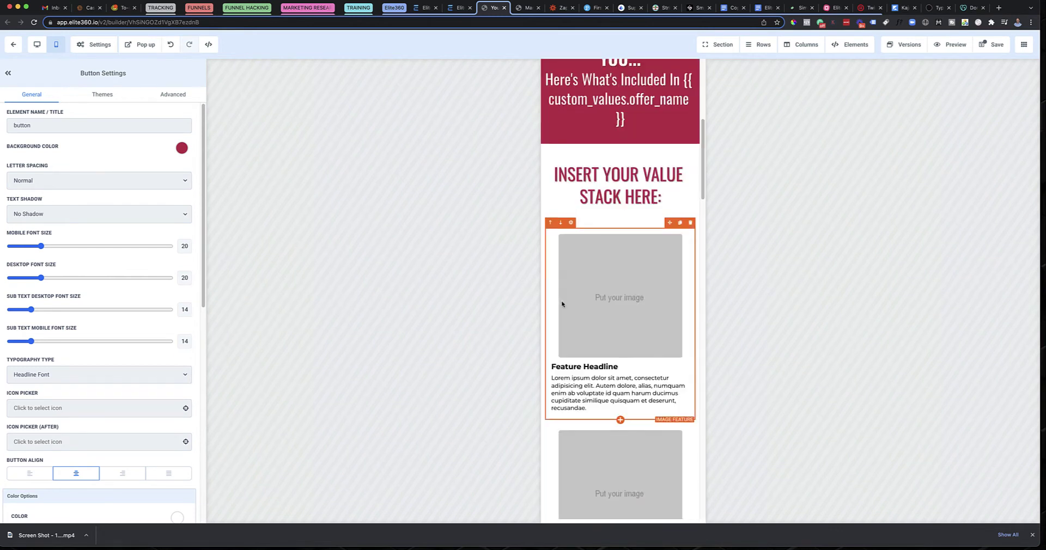
scroll(562, 303, "up", 6)
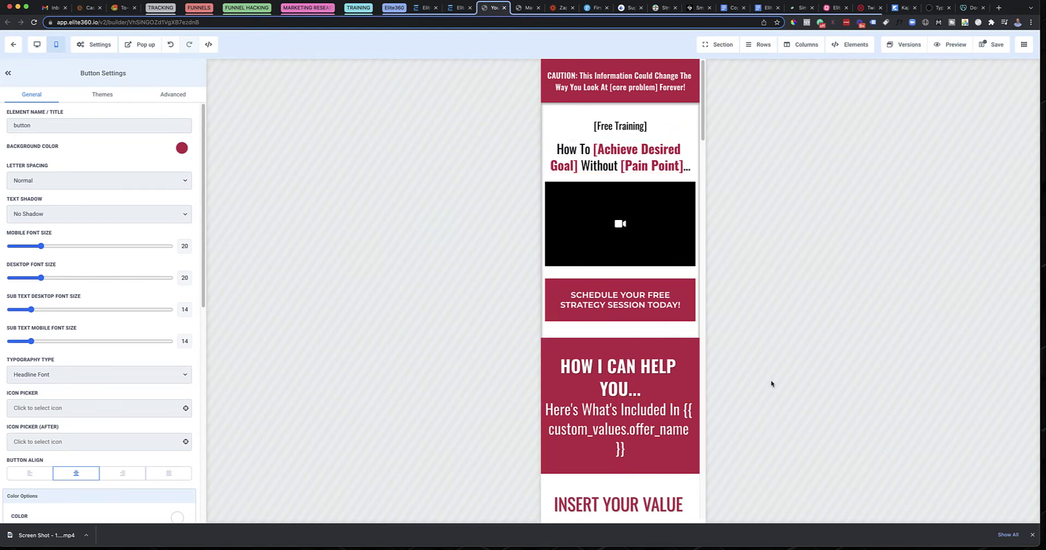
Step: Add a two-column row below the schedule button in the desktop layout
left_click(38, 44)
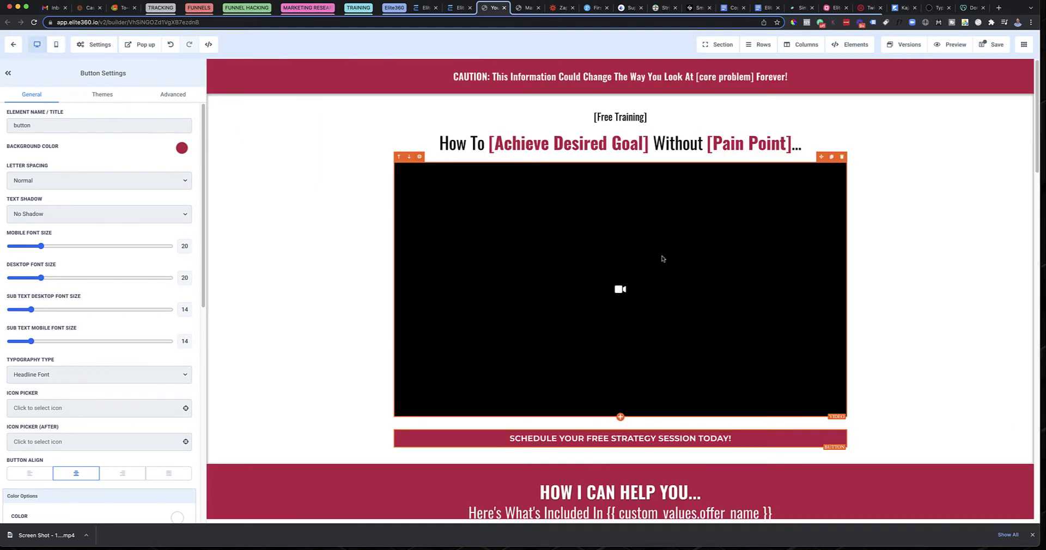
scroll(661, 261, "down", 5)
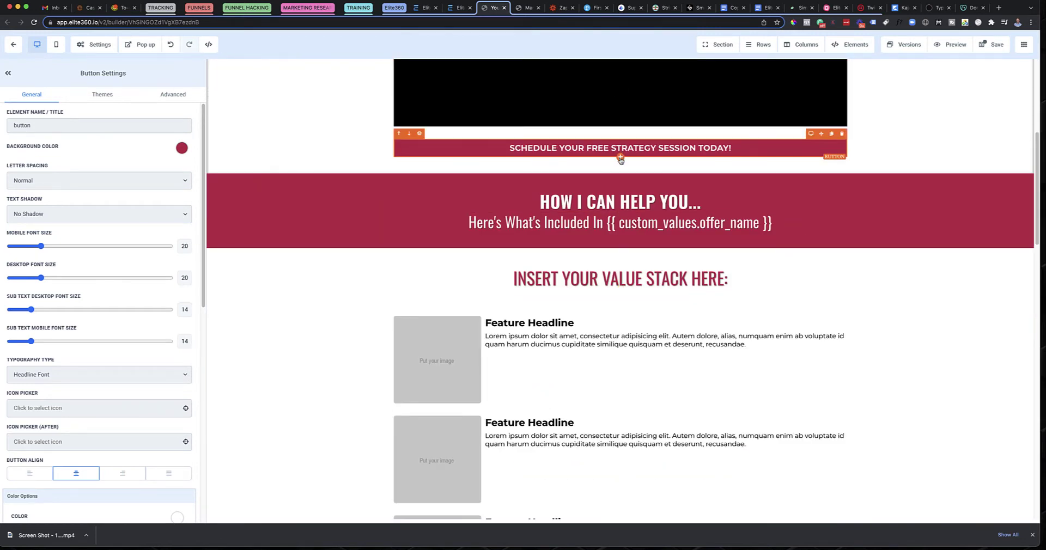
left_click(620, 158)
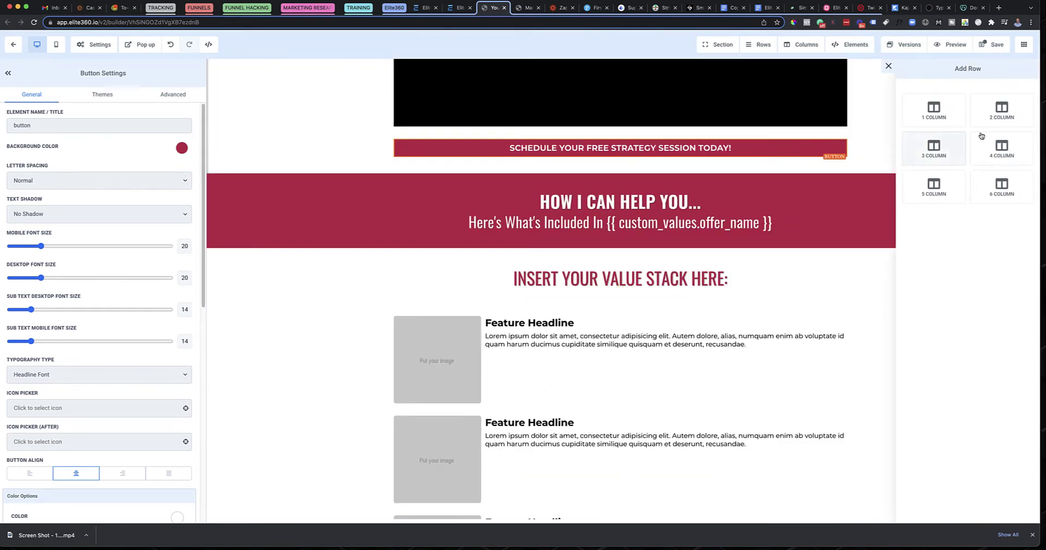
left_click(1003, 119)
scroll(662, 158, "up", 3)
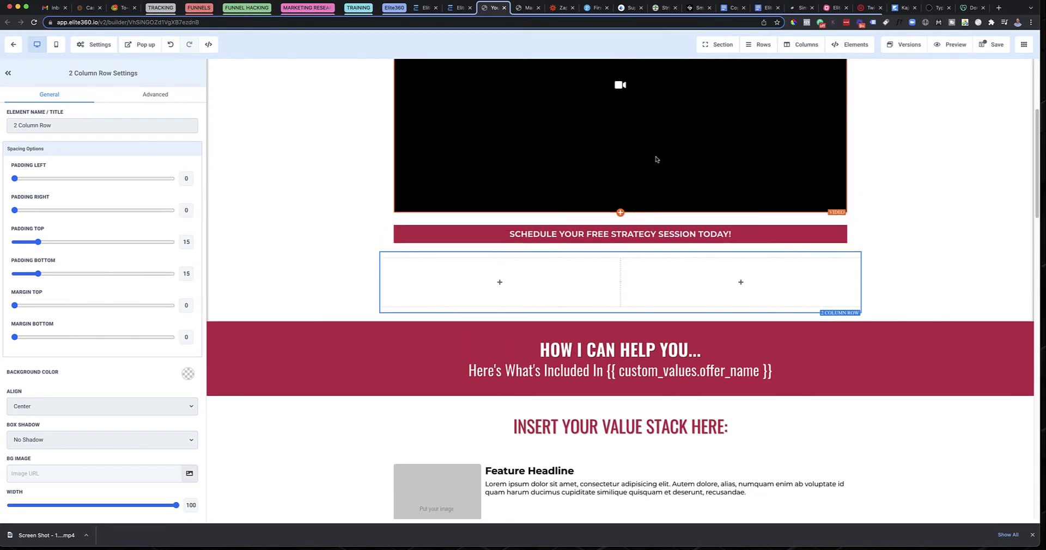
Step: Move the video into the first column of the two-column row below the schedule button
left_click_drag(662, 158, 740, 327)
scroll(631, 200, "up", 3)
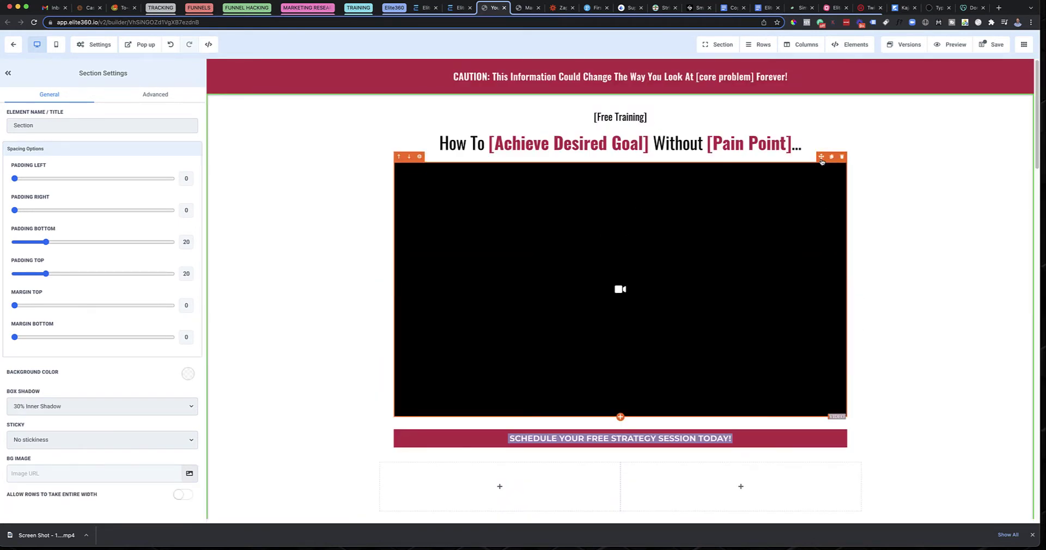
left_click_drag(822, 161, 550, 254)
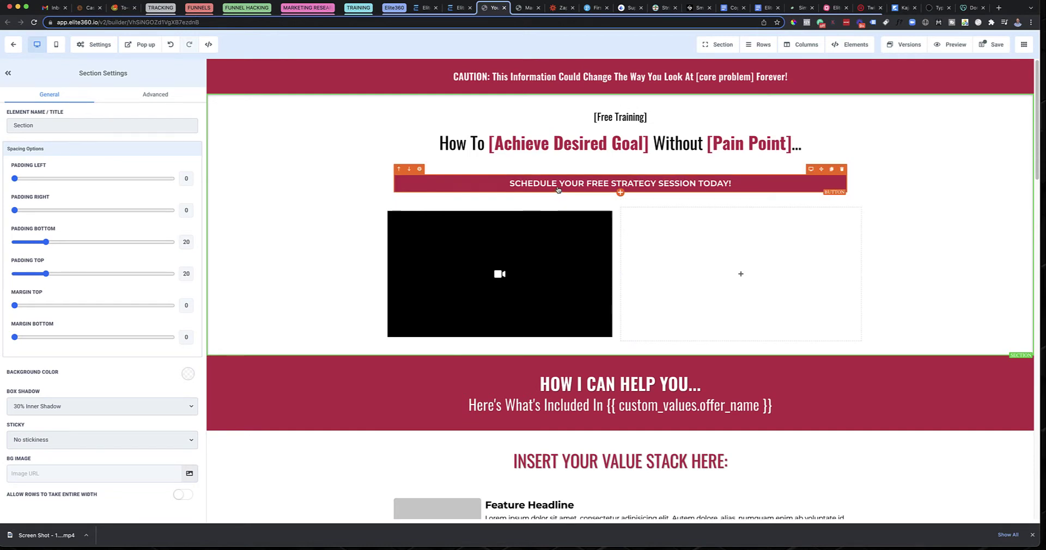
Step: Move the schedule button into the second column beside the video and delete the emptied one-column row
left_click(600, 186)
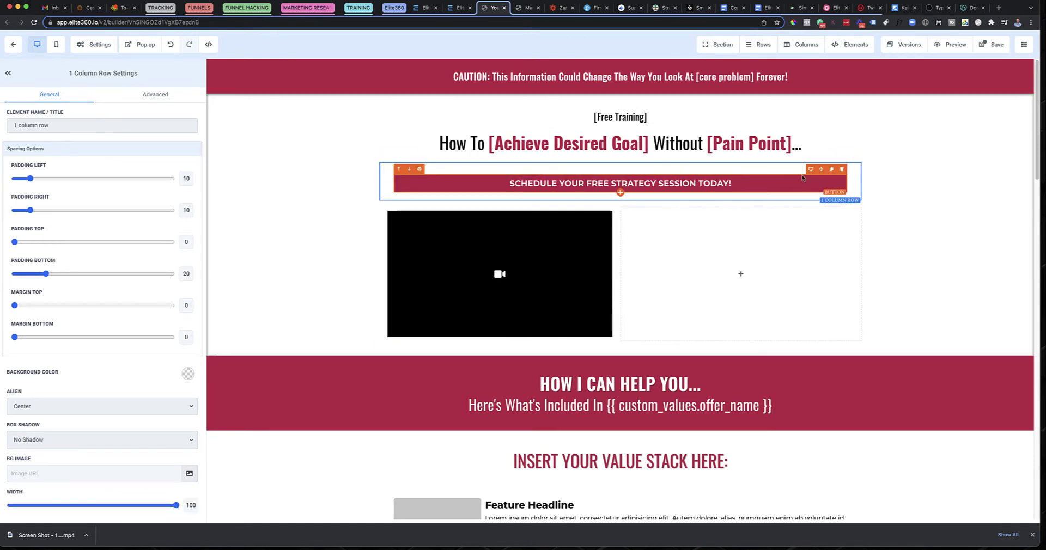
left_click_drag(821, 169, 797, 308)
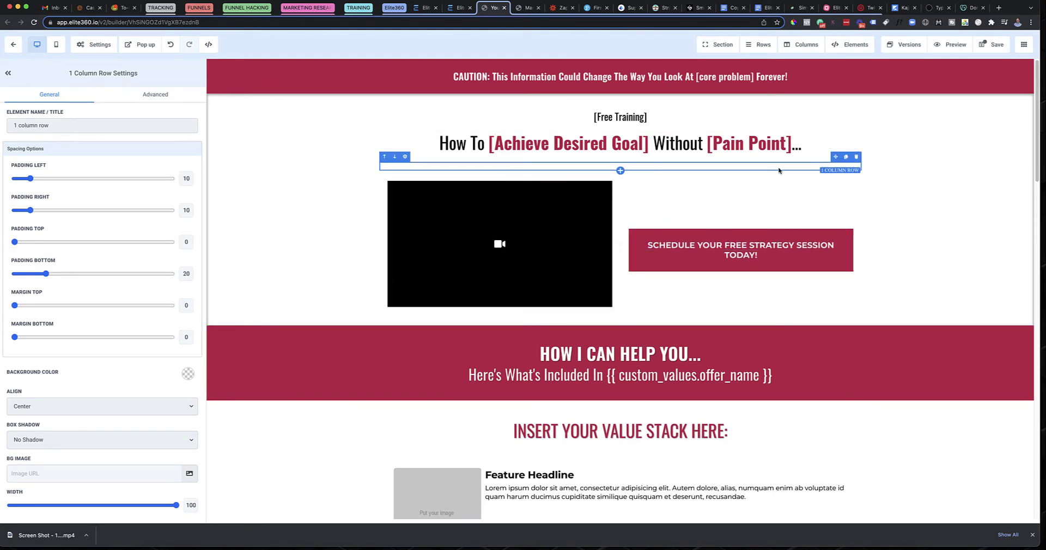
left_click(857, 158)
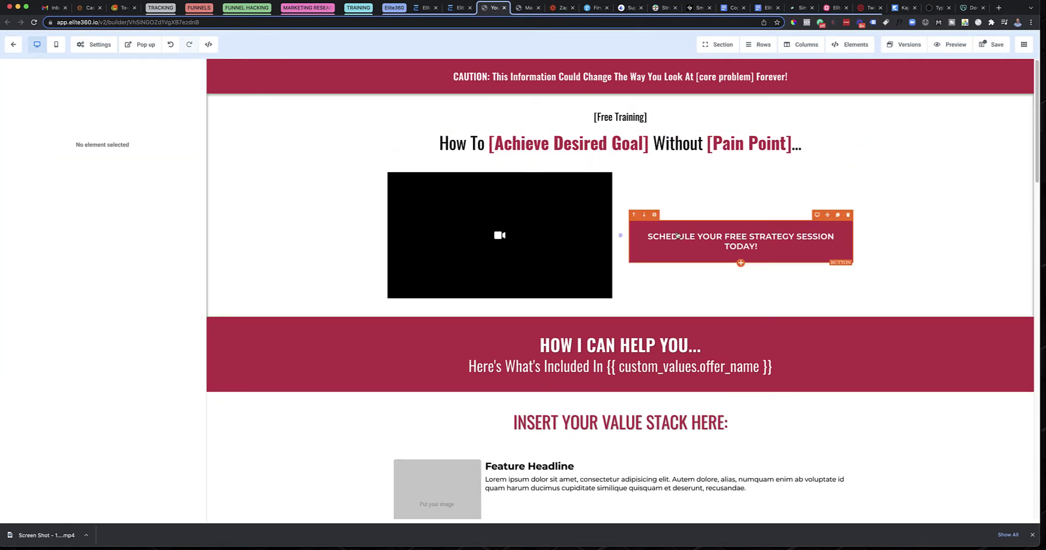
Step: Widen the video's column slightly at the expense of the schedule button's column
left_click(766, 240)
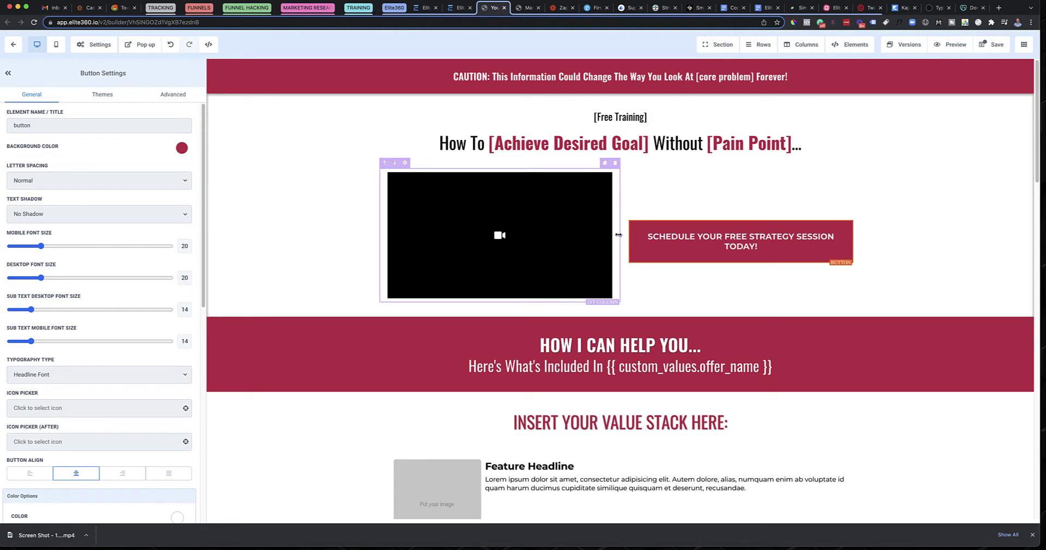
left_click_drag(618, 234, 641, 235)
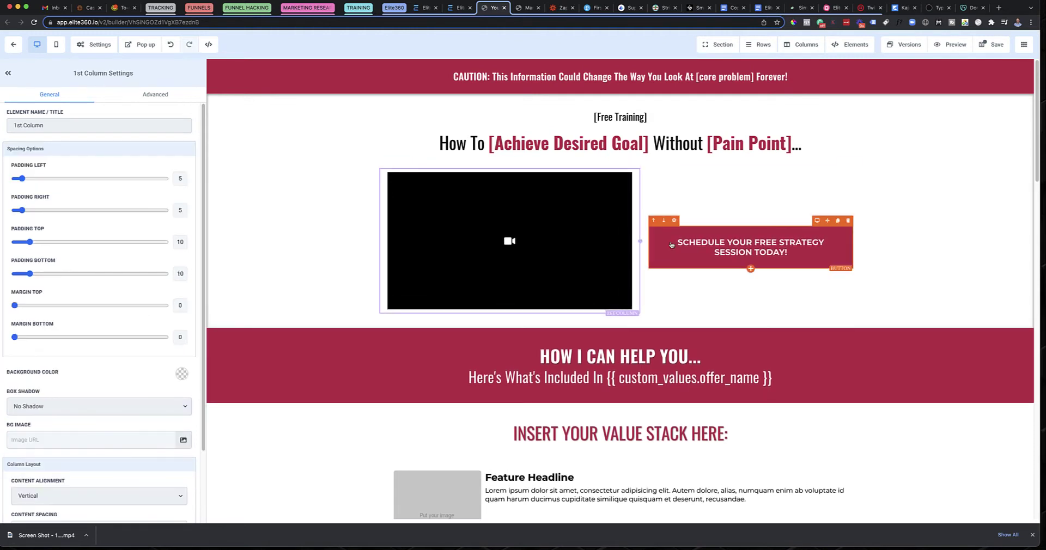
left_click(888, 208)
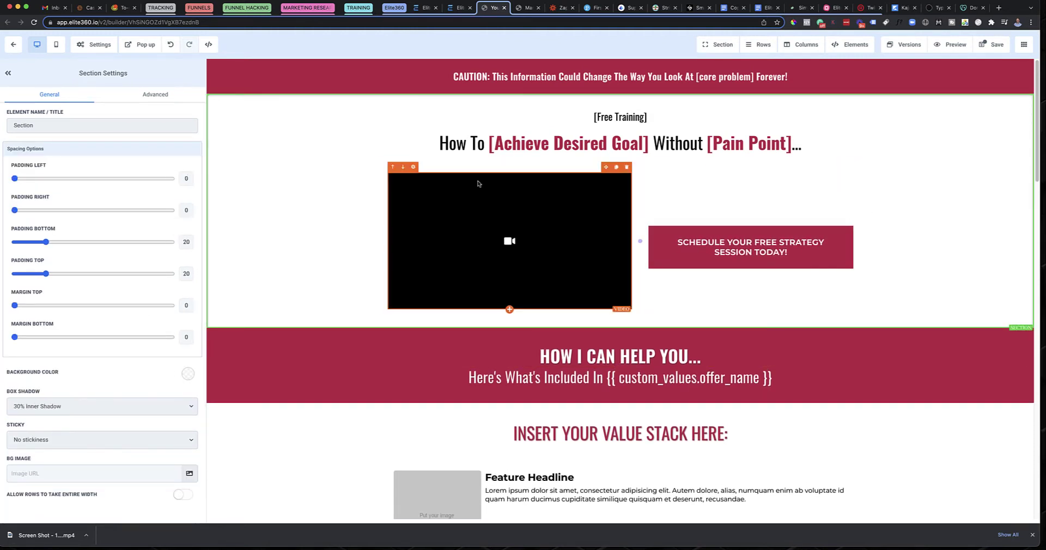
Step: Make the schedule button beside the video visible on both mobile and desktop, and compare the two layouts
left_click(56, 44)
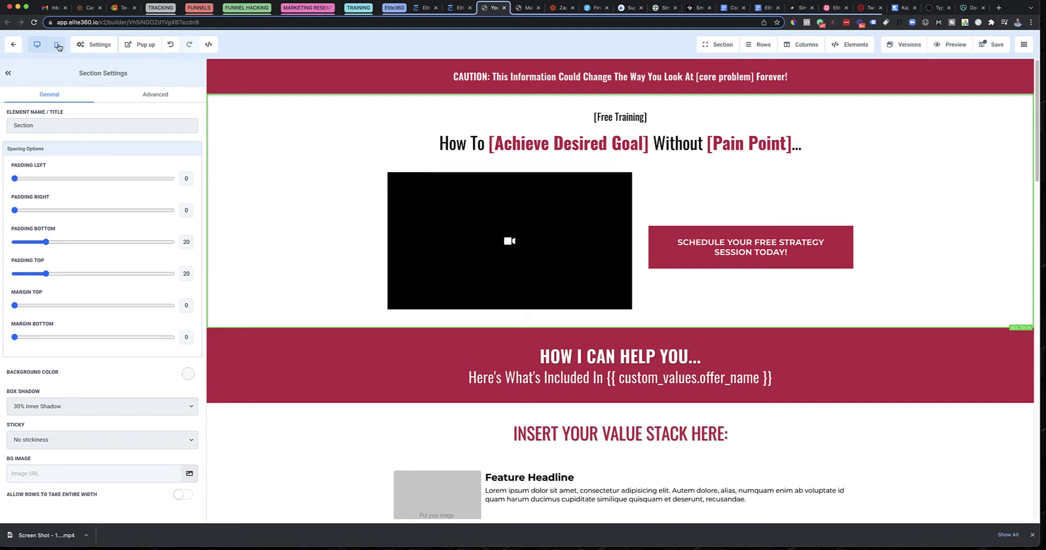
scroll(658, 370, "down", 3)
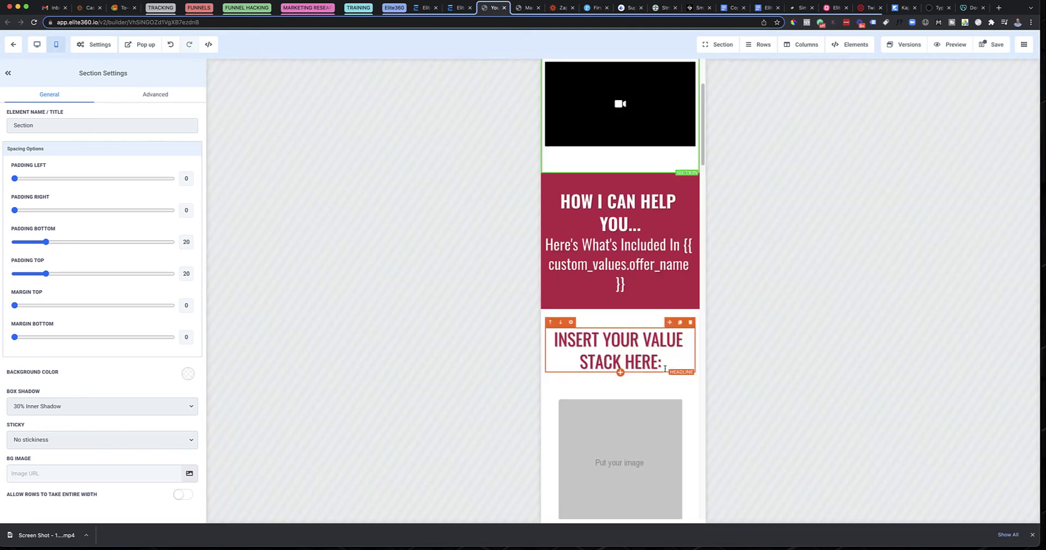
scroll(657, 370, "up", 1)
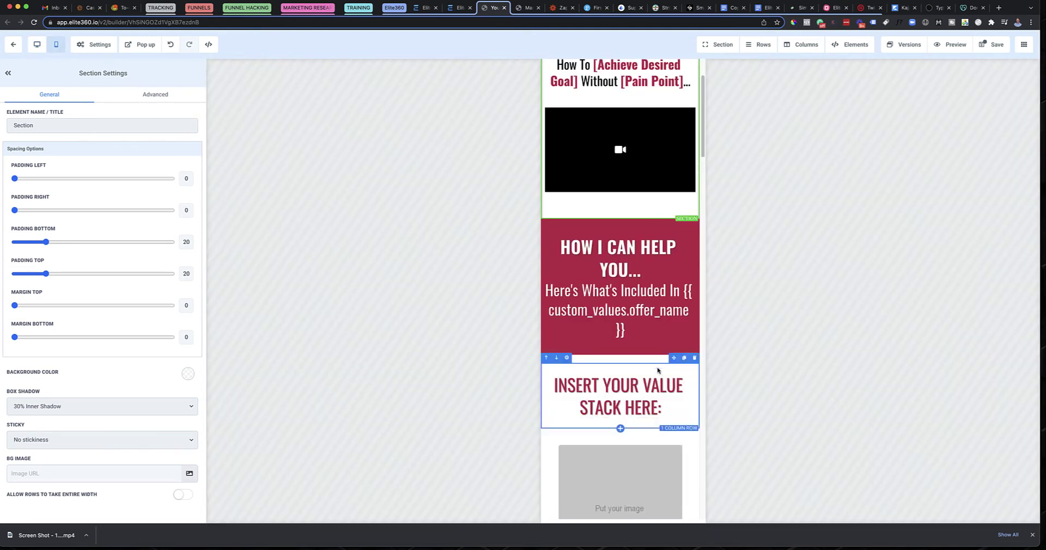
left_click(41, 49)
left_click(751, 247)
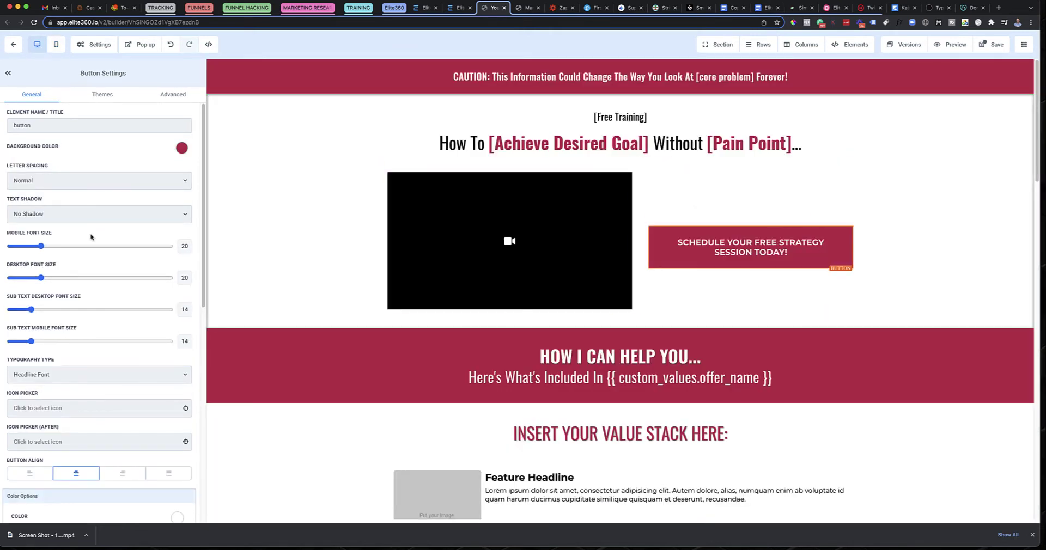
left_click(167, 96)
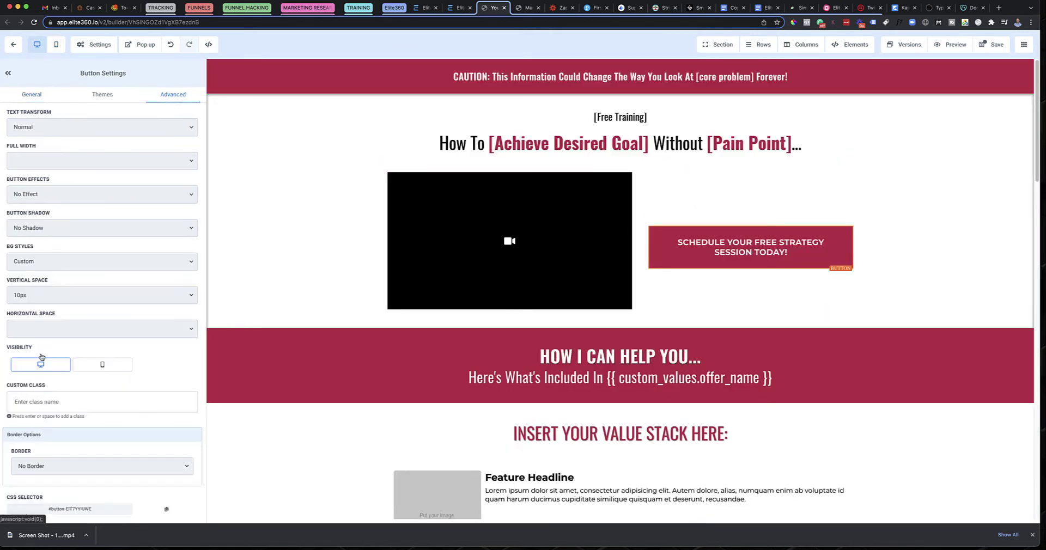
left_click(56, 44)
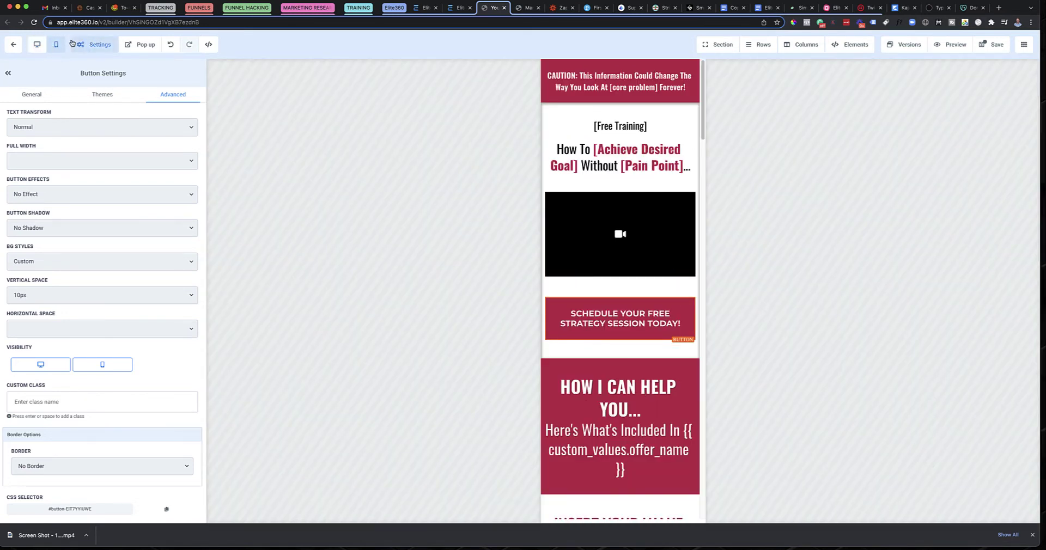
left_click(37, 44)
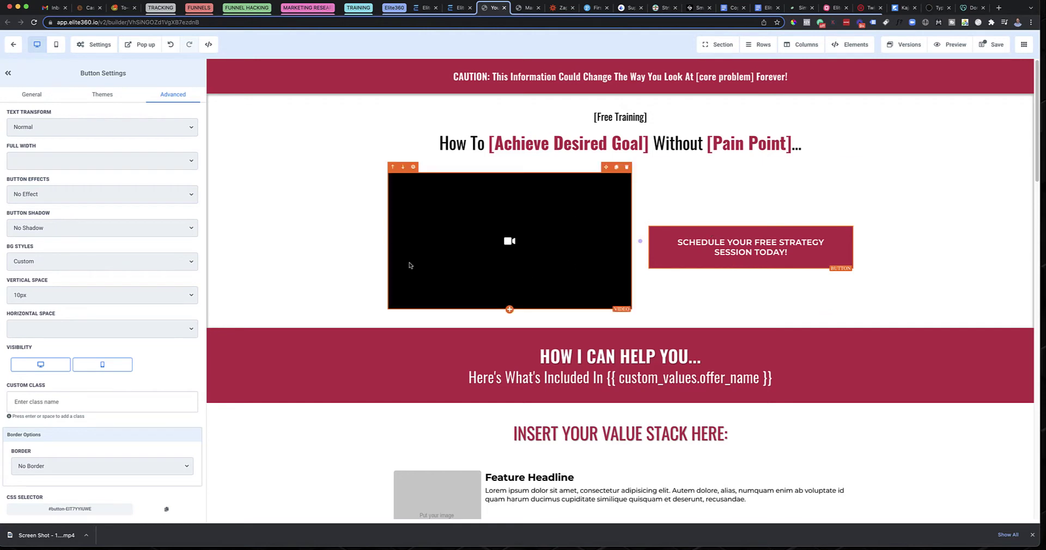
left_click(56, 44)
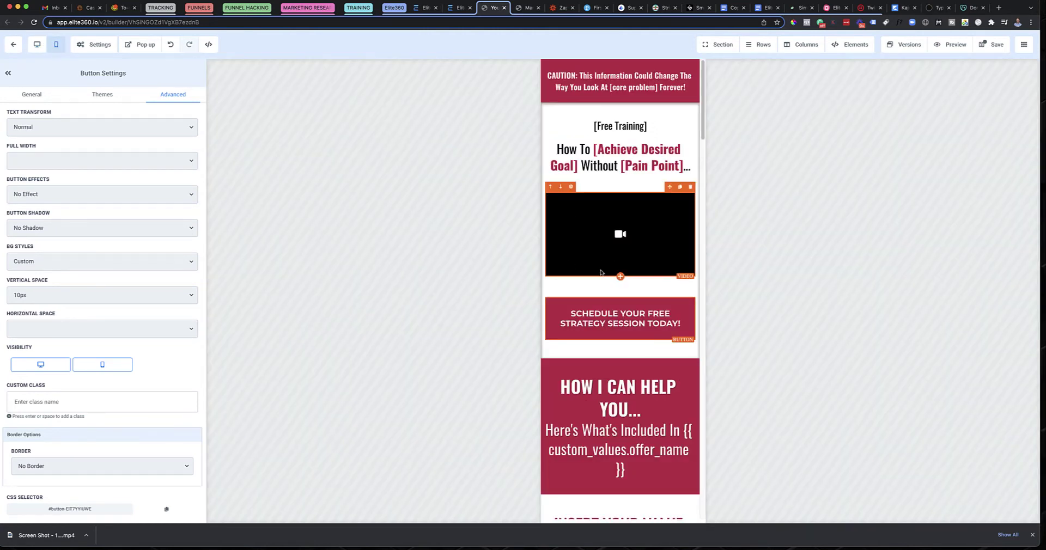
left_click(36, 44)
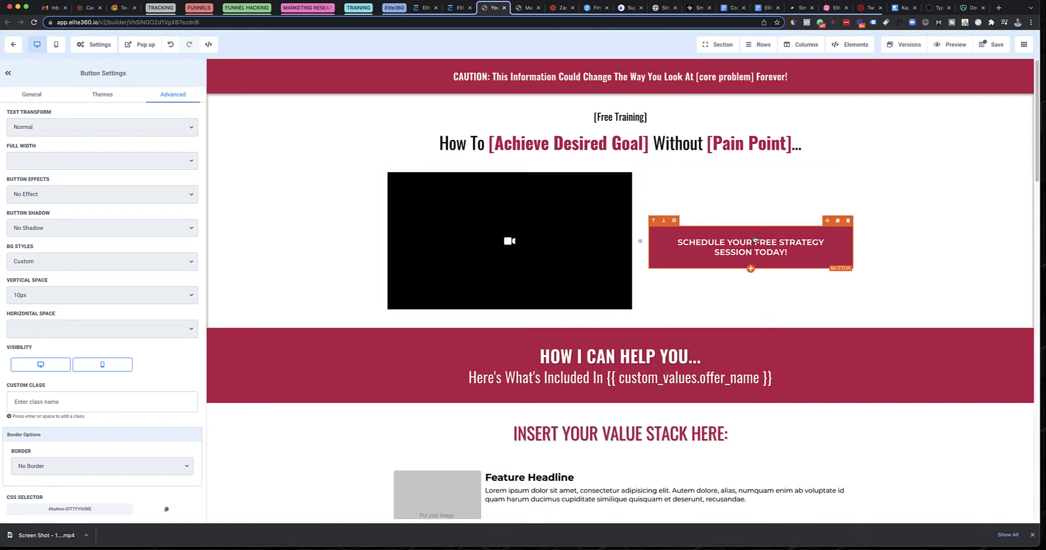
Step: Add a paragraph element to the schedule button's column and move it above the button
left_click(751, 268)
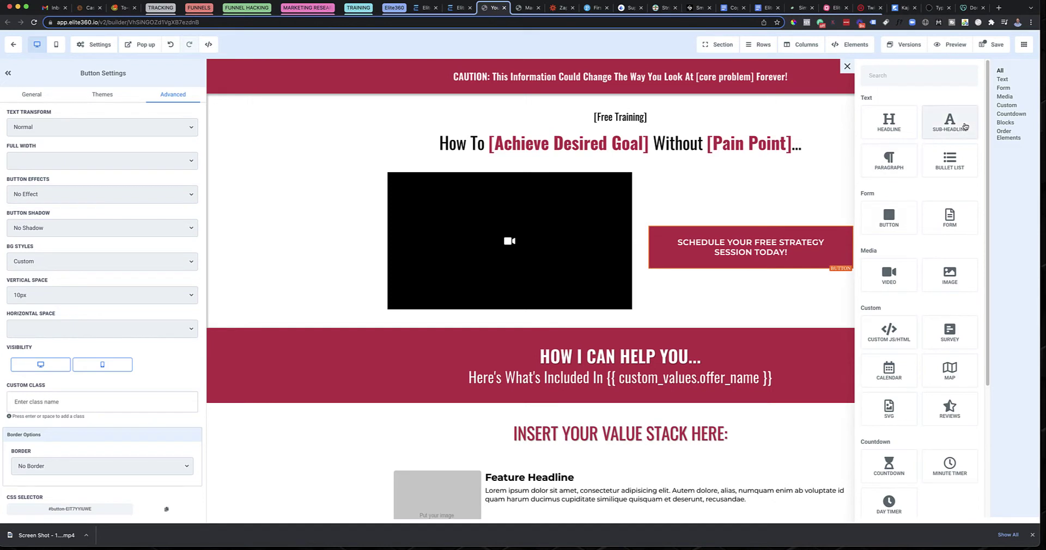
left_click(883, 173)
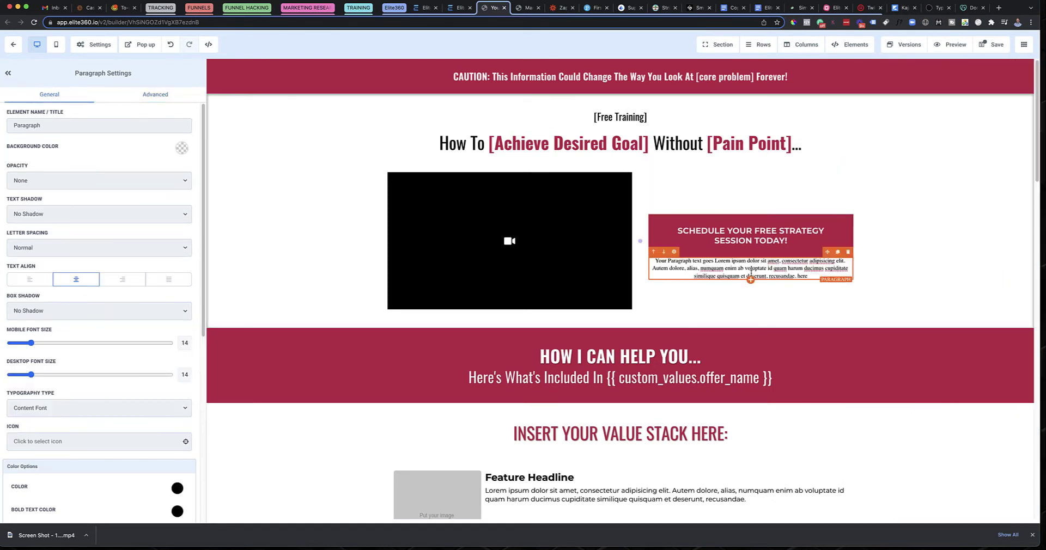
left_click(652, 253)
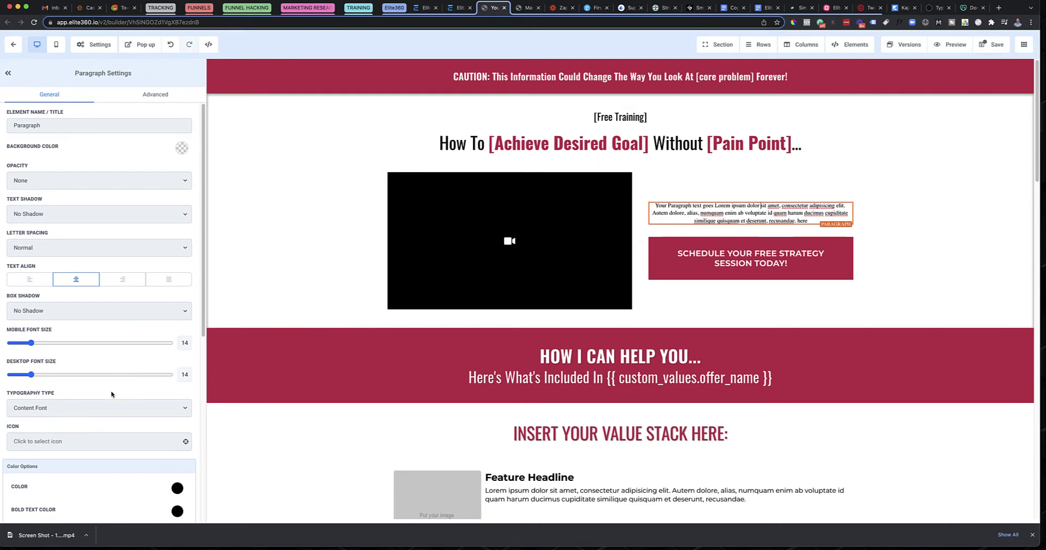
Step: Give the new paragraph the custom font Montserrat and a desktop font size of 21
left_click(113, 408)
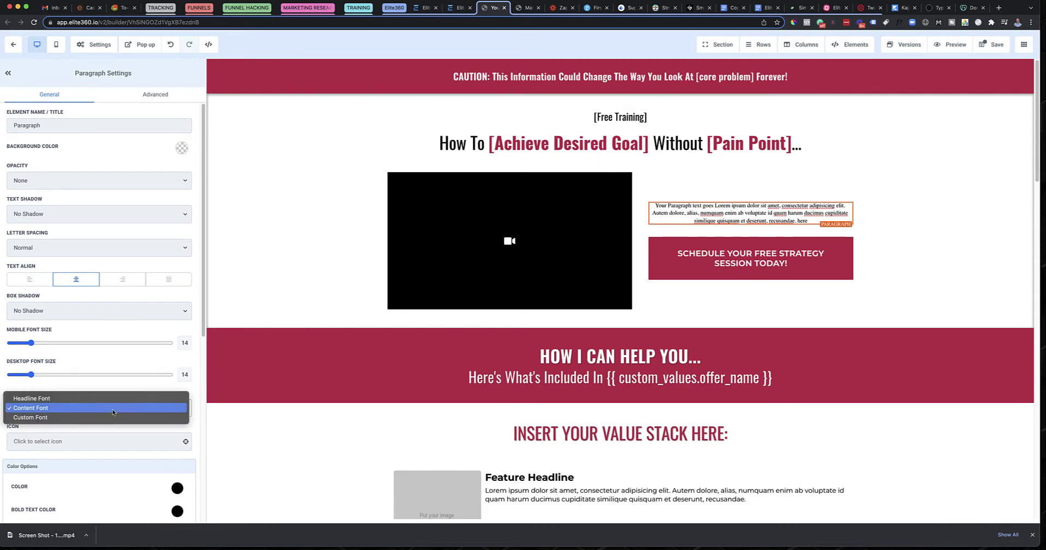
left_click(113, 416)
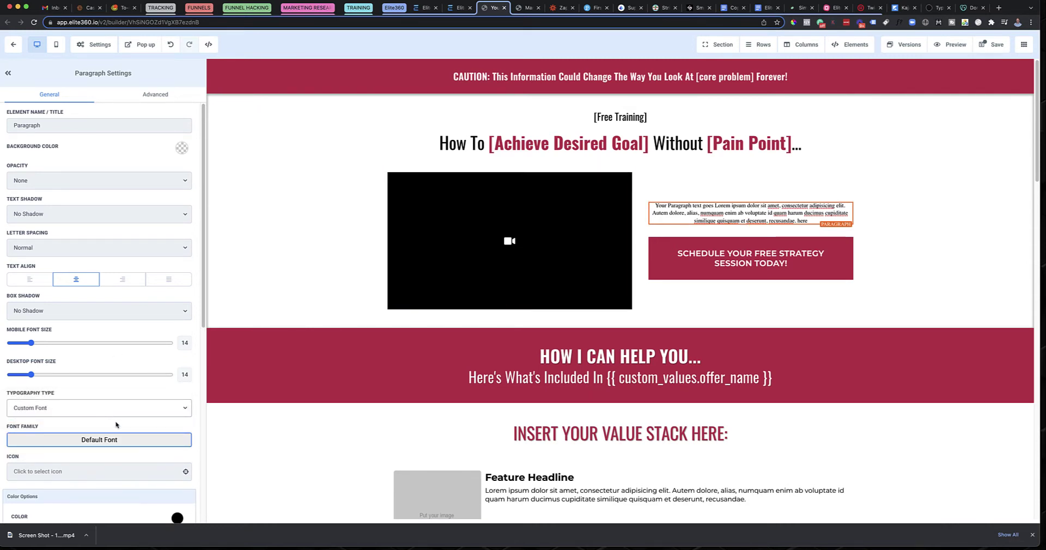
left_click(118, 437)
left_click(70, 159)
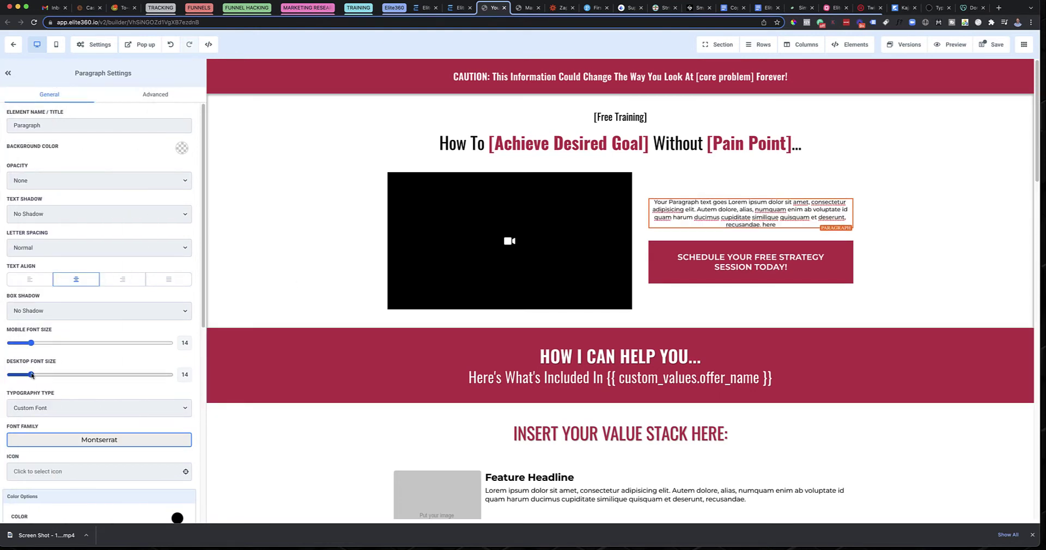
left_click_drag(31, 375, 42, 375)
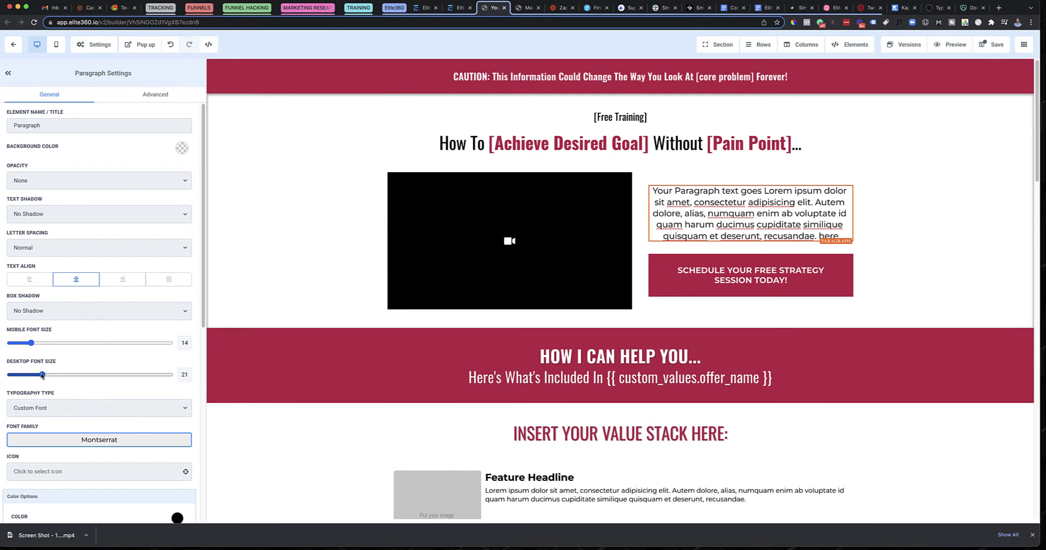
Step: Add a headline element to the column beside the video and move it above the paragraph
left_click(751, 242)
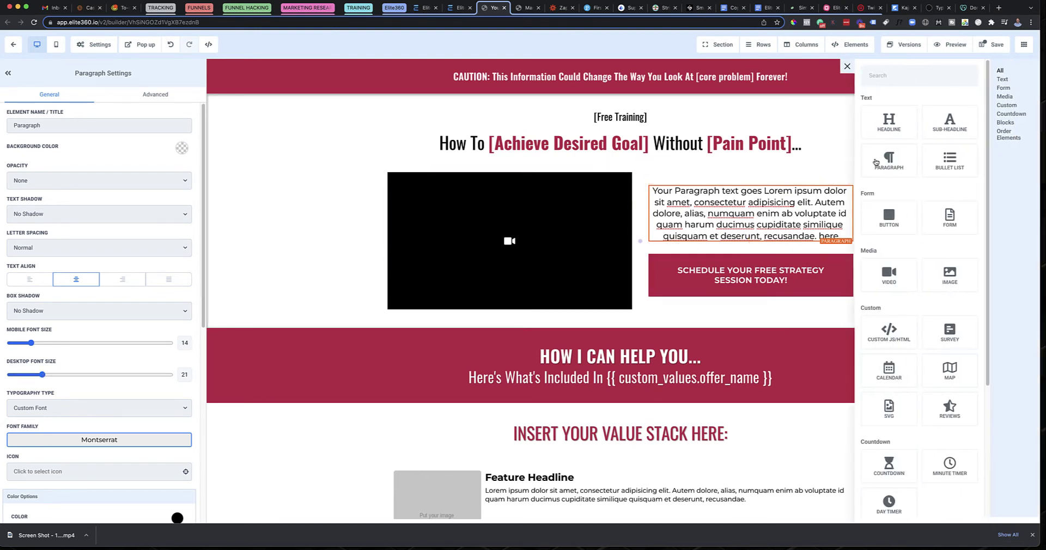
left_click(890, 123)
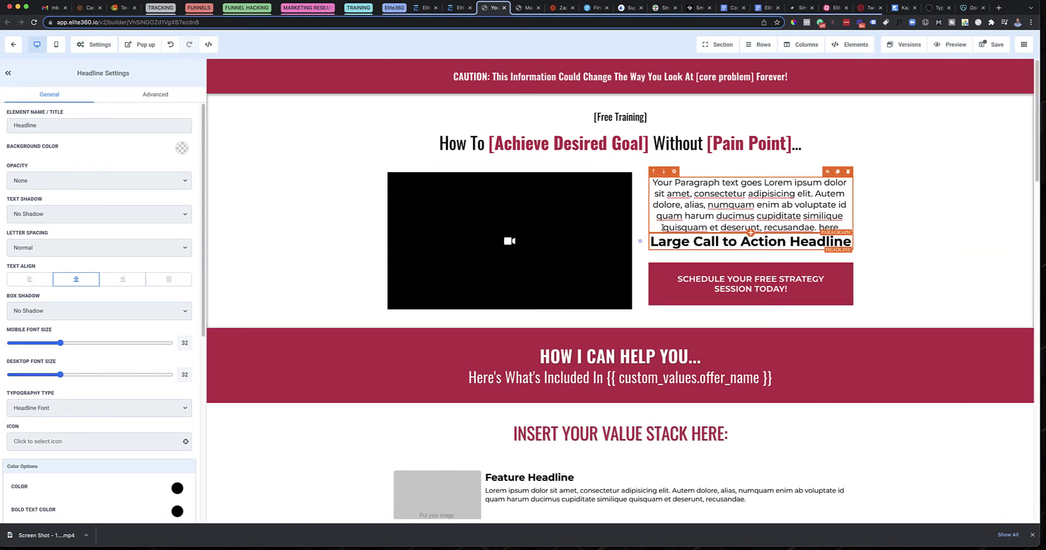
left_click(653, 227)
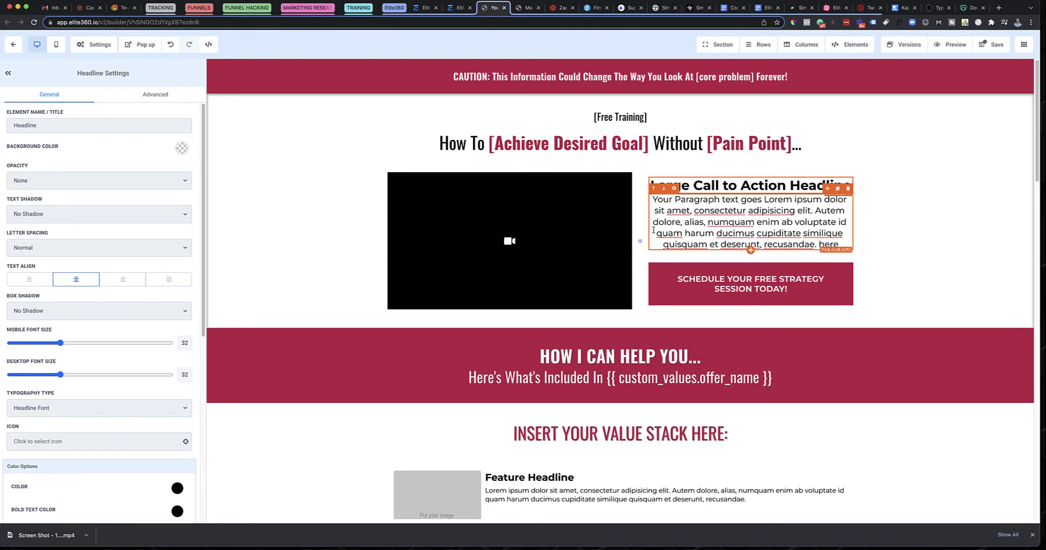
left_click(895, 244)
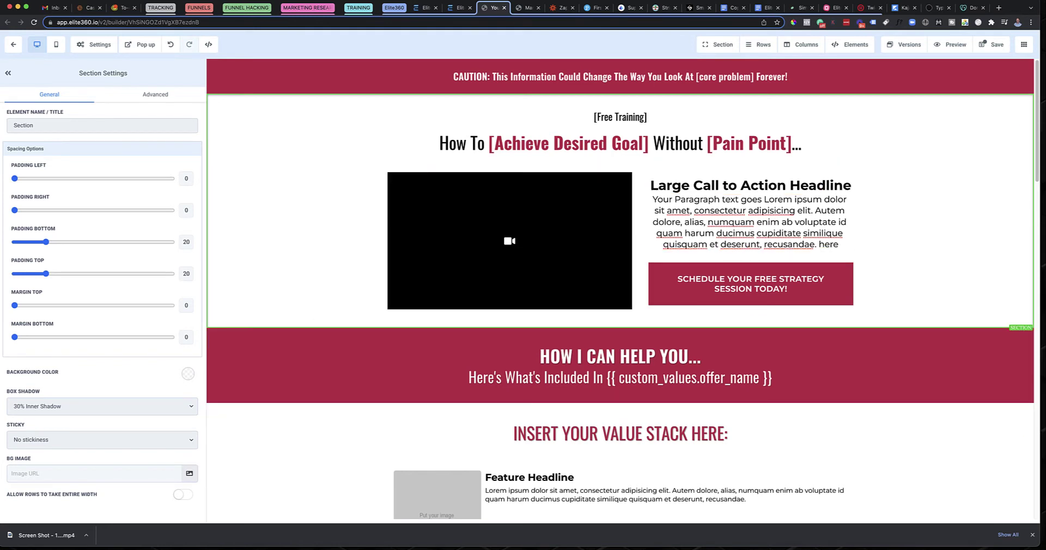
Step: Duplicate the schedule button, place the copy at full width above the video row, and check the mobile layout
left_click(55, 44)
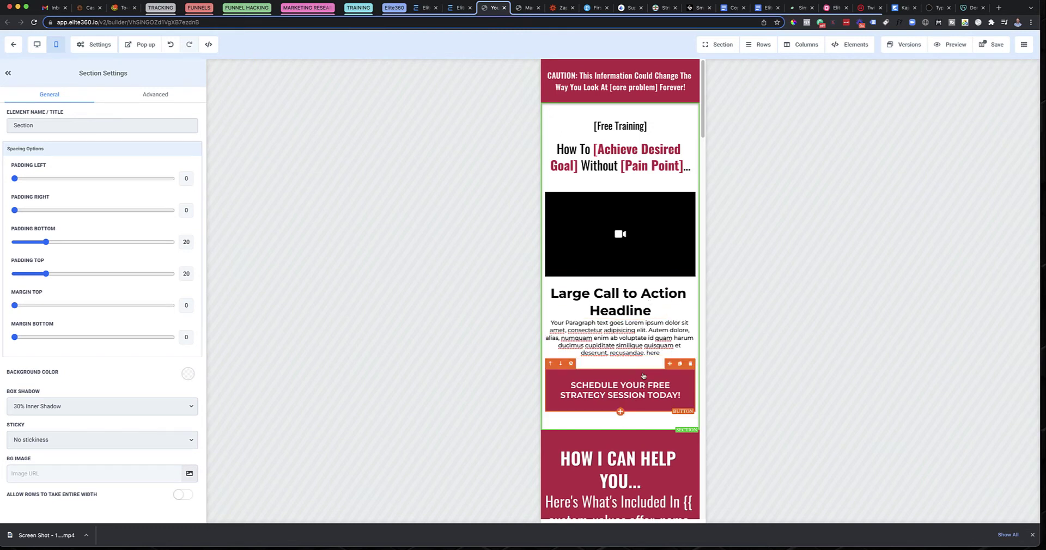
left_click(640, 395)
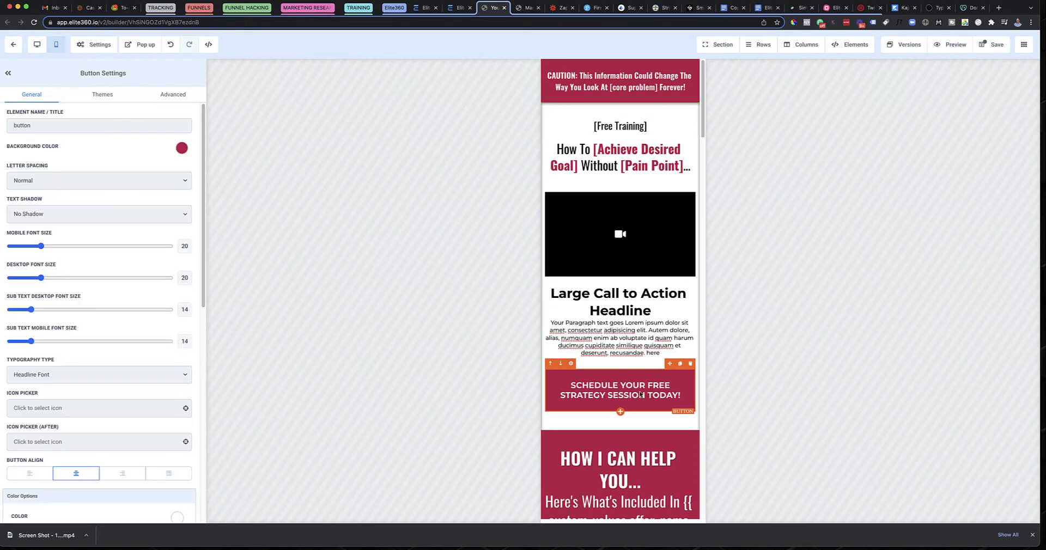
left_click(34, 46)
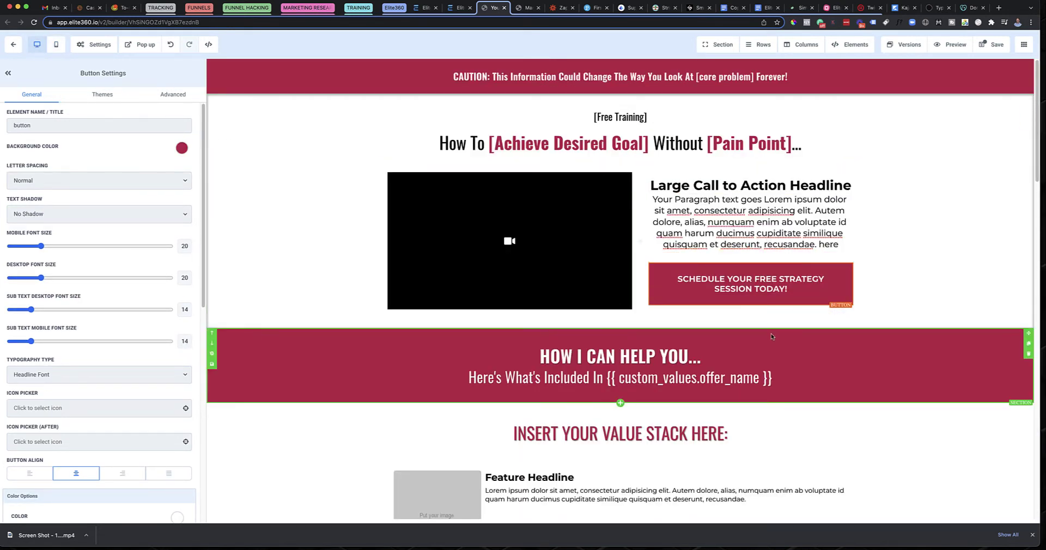
left_click(837, 257)
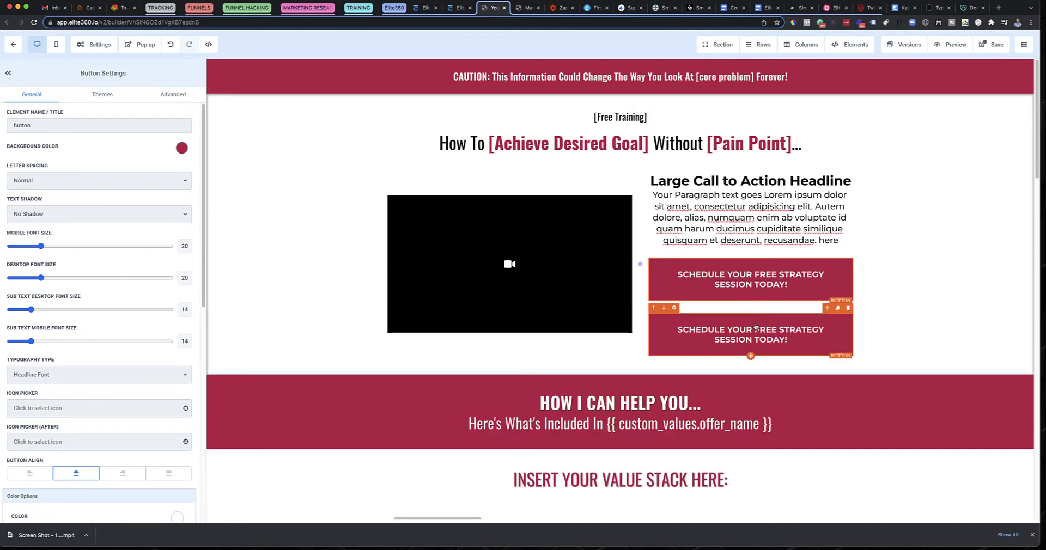
left_click(633, 159)
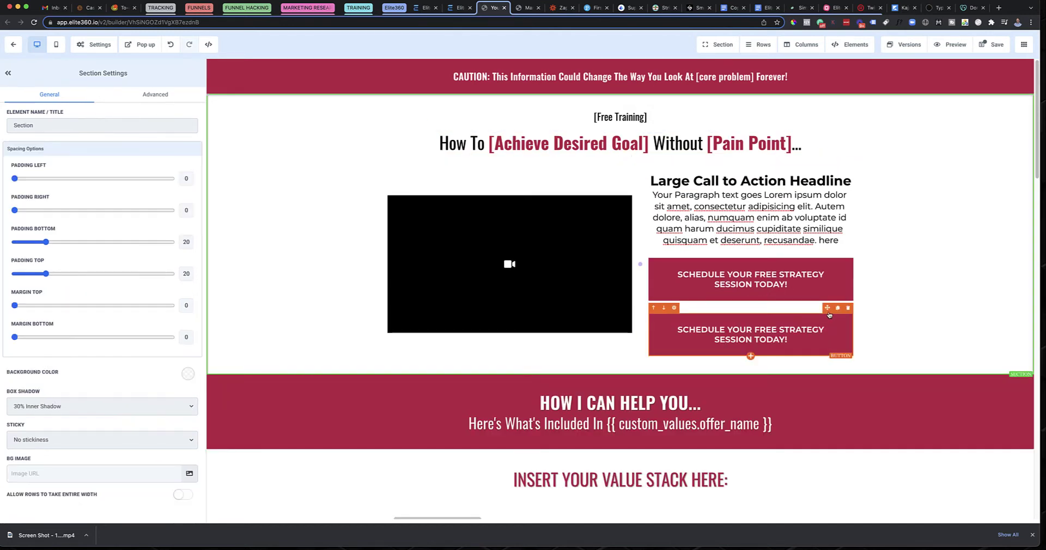
left_click_drag(829, 315, 691, 164)
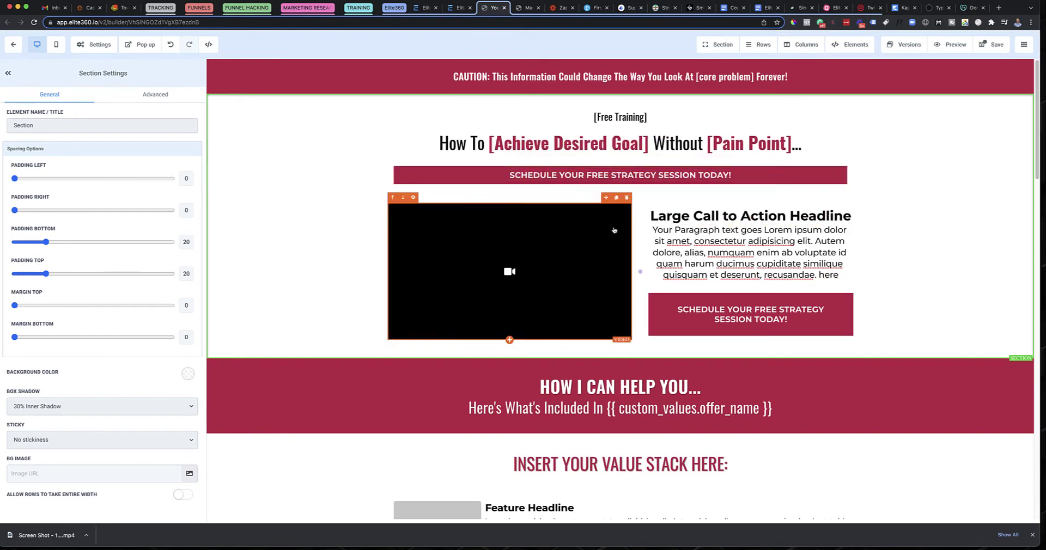
left_click(61, 46)
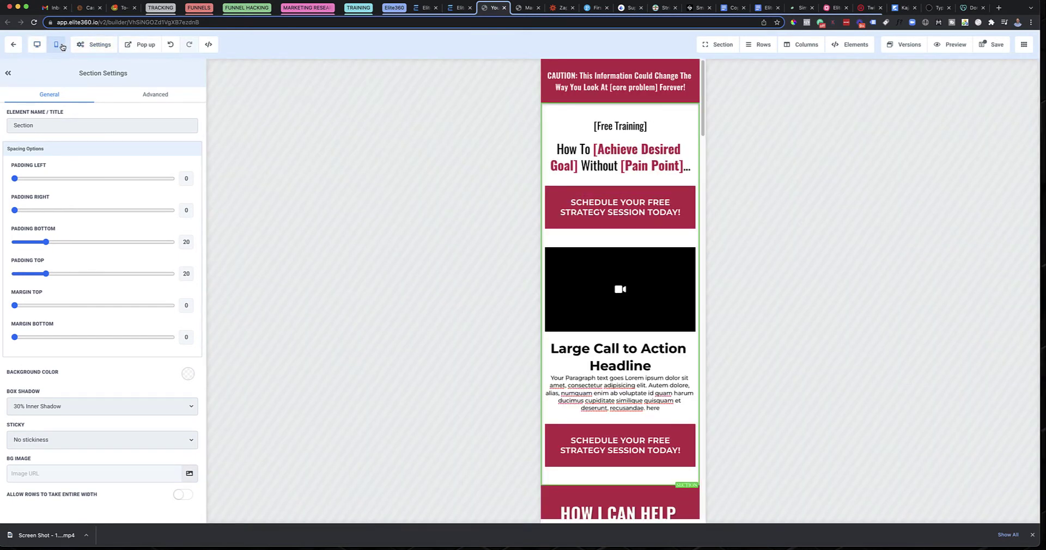
Step: Hide the full-width schedule button above the video on desktop so it shows only on mobile, and check the mobile layout
left_click(37, 44)
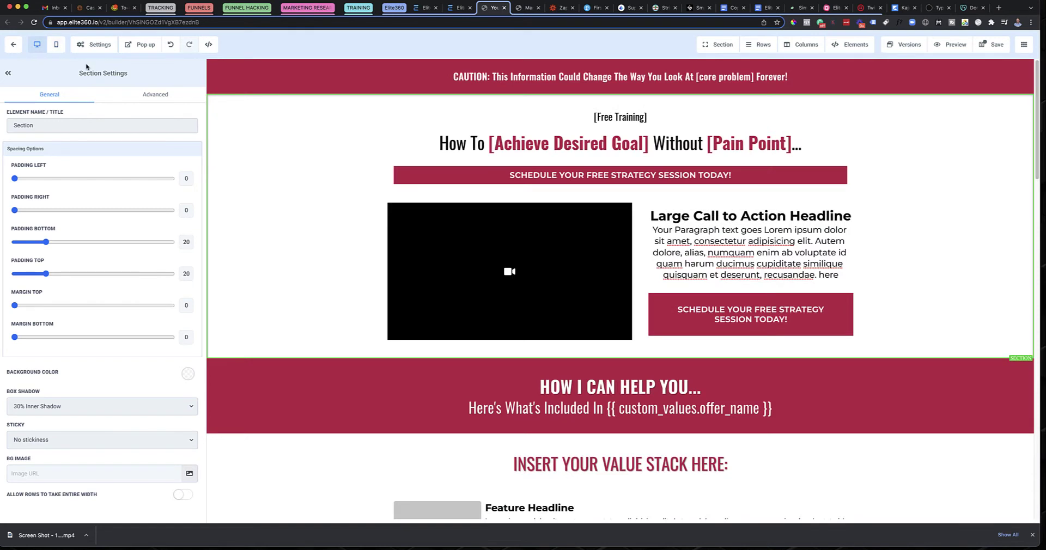
left_click(713, 180)
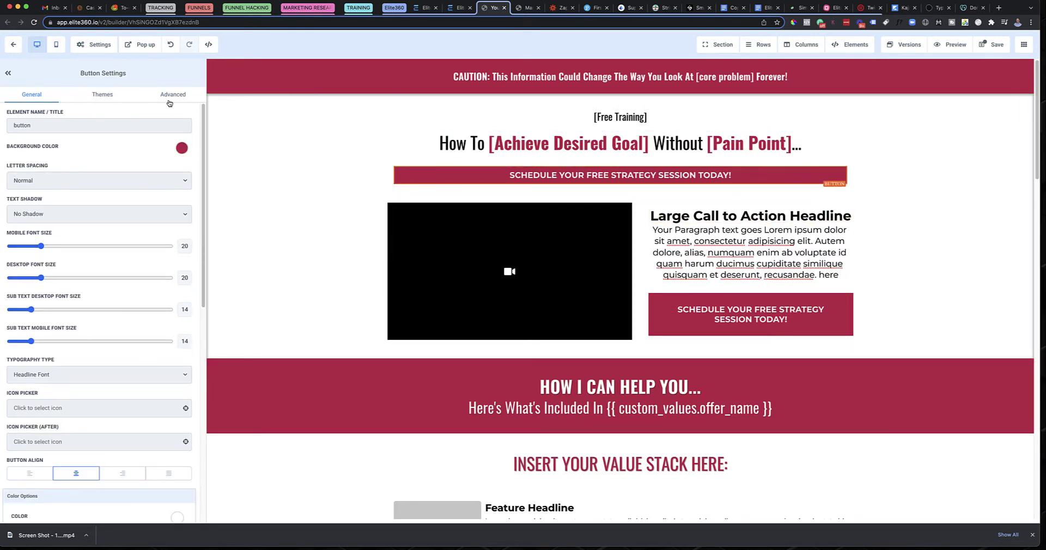
left_click(169, 96)
left_click(63, 368)
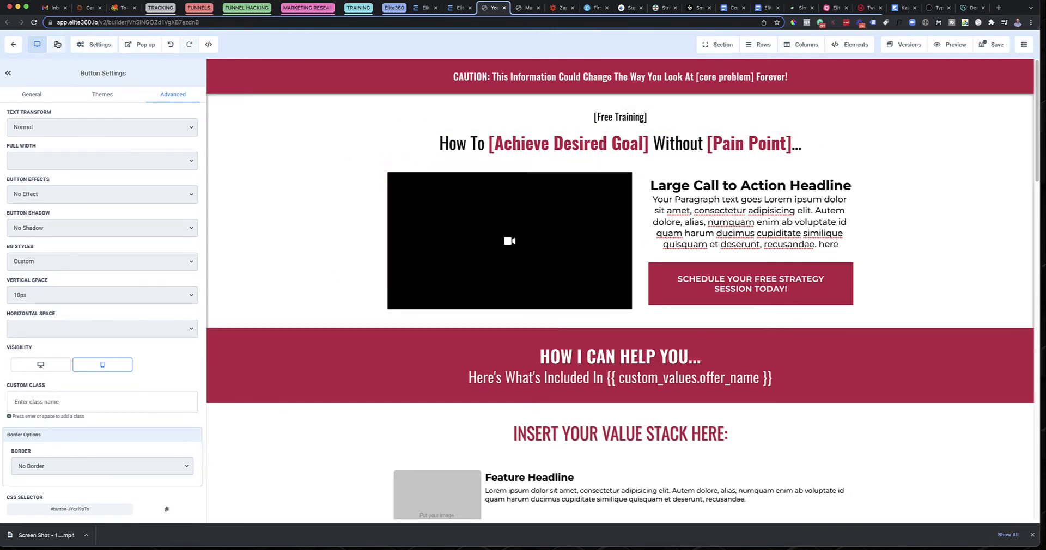
left_click(55, 44)
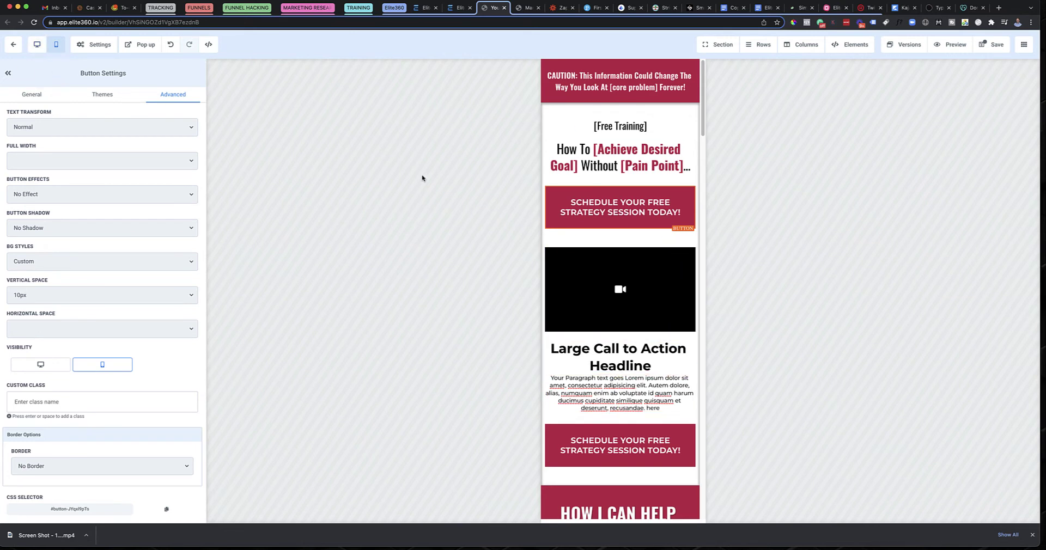
Step: In the desktop layout, move the call-to-action headline and the paragraph beneath the video
left_click(37, 46)
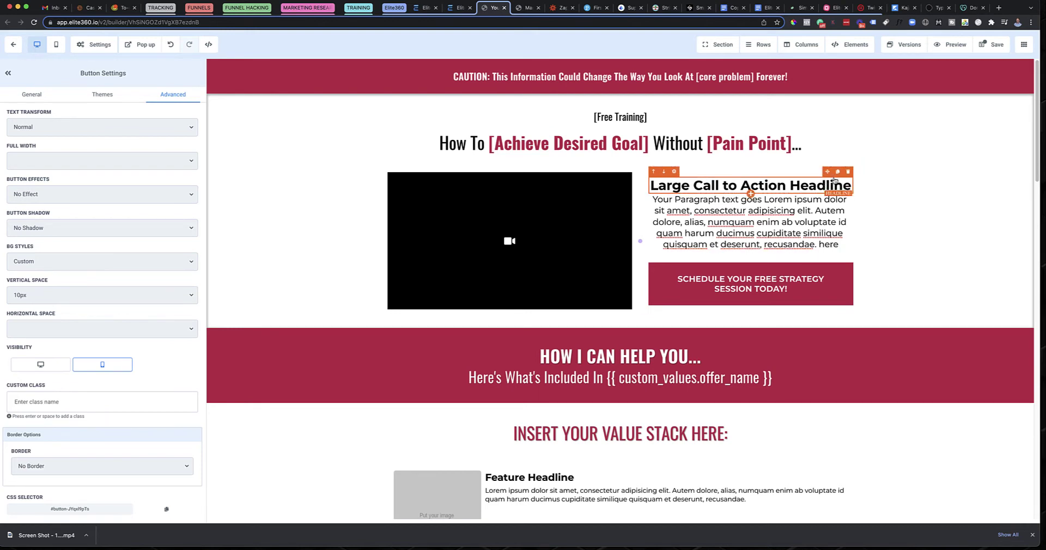
left_click_drag(828, 175, 512, 319)
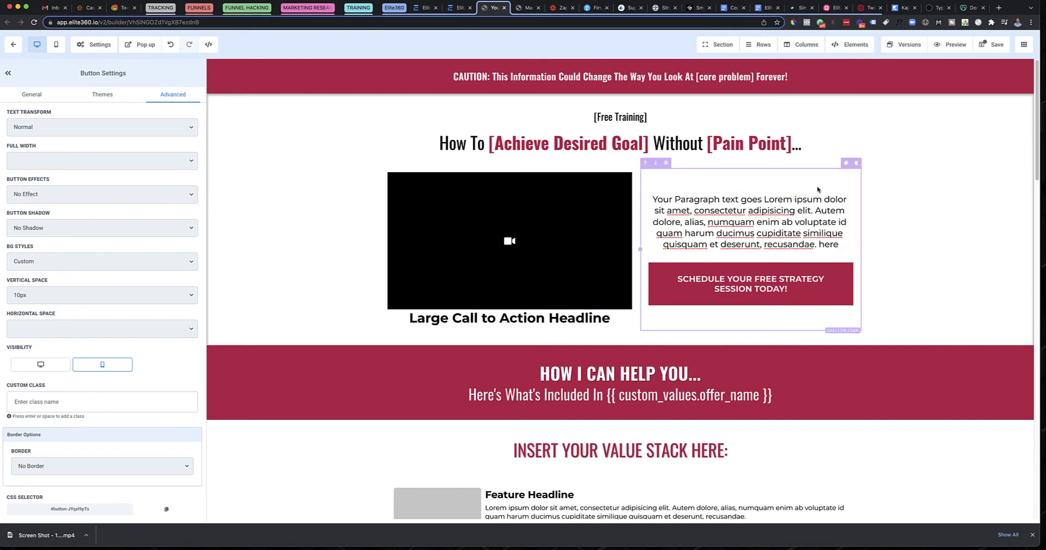
left_click_drag(827, 189, 566, 339)
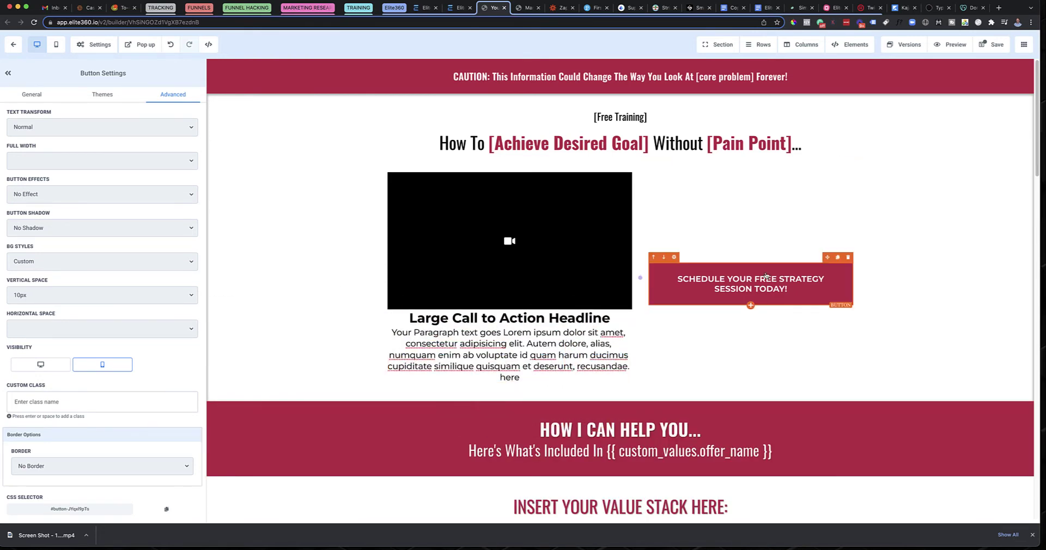
Step: Add an image element to the schedule button's column, move it above the button, and review the mobile layout
left_click(749, 307)
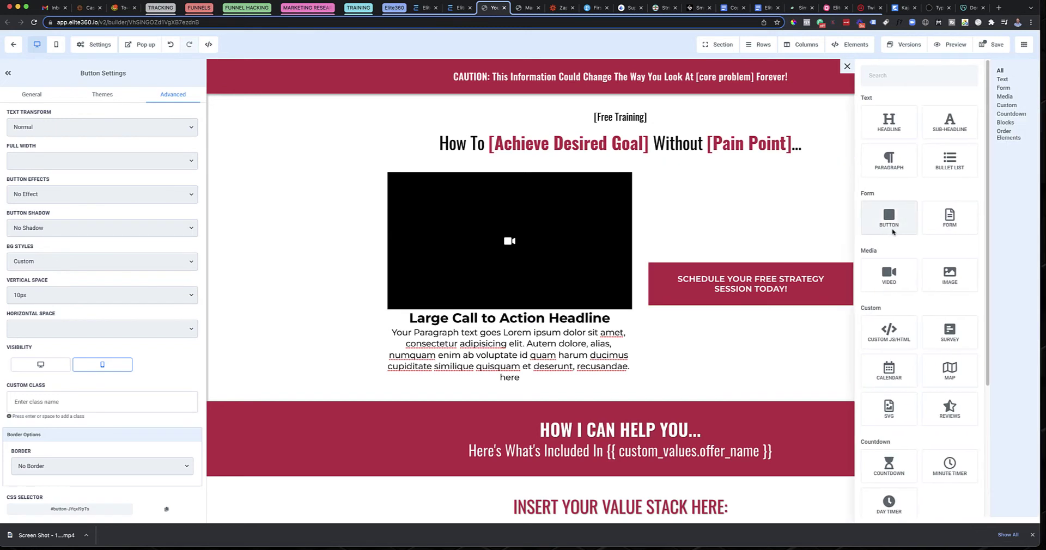
left_click(949, 290)
left_click_drag(827, 234, 684, 255)
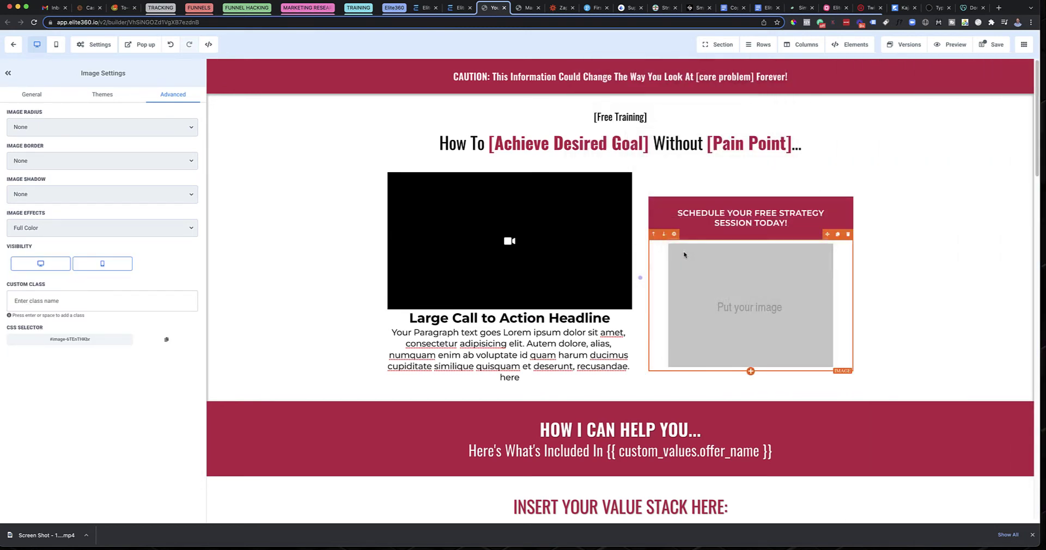
left_click(649, 236)
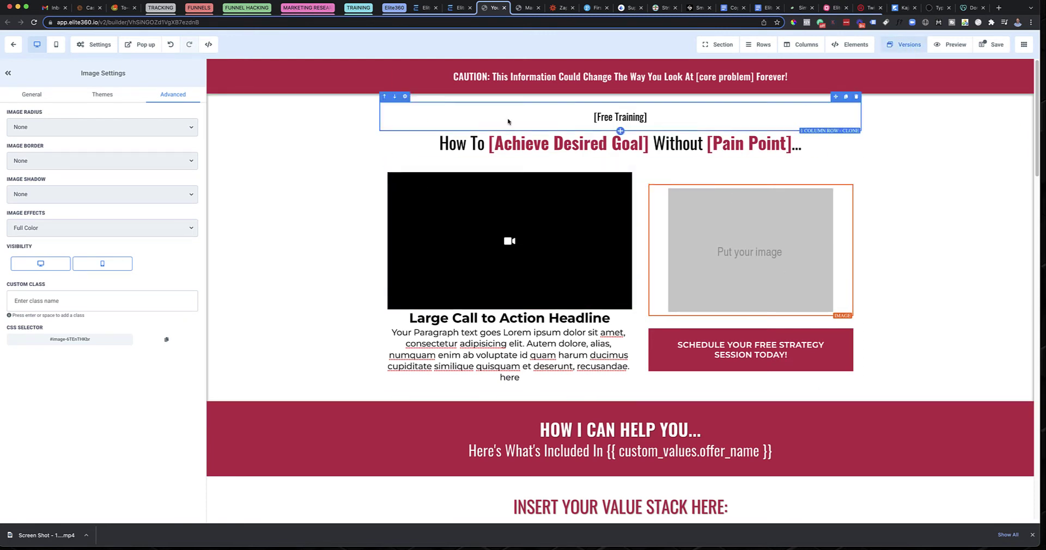
left_click(56, 45)
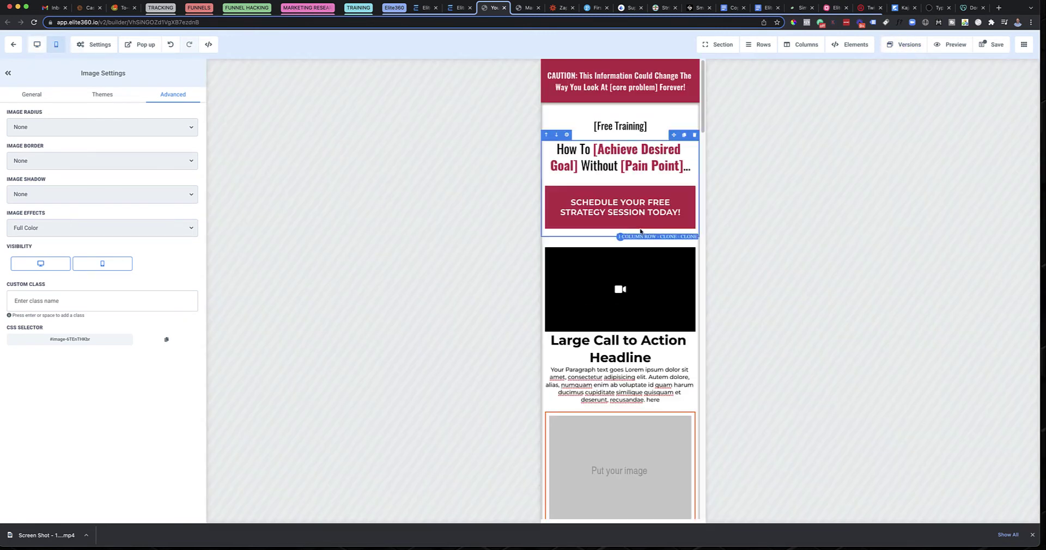
scroll(640, 231, "down", 3)
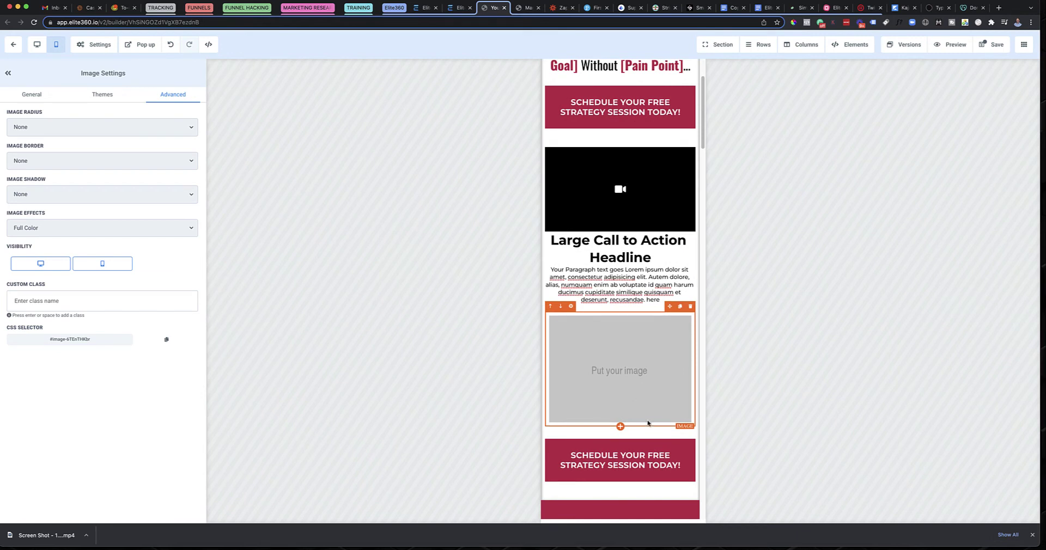
scroll(635, 407, "up", 3)
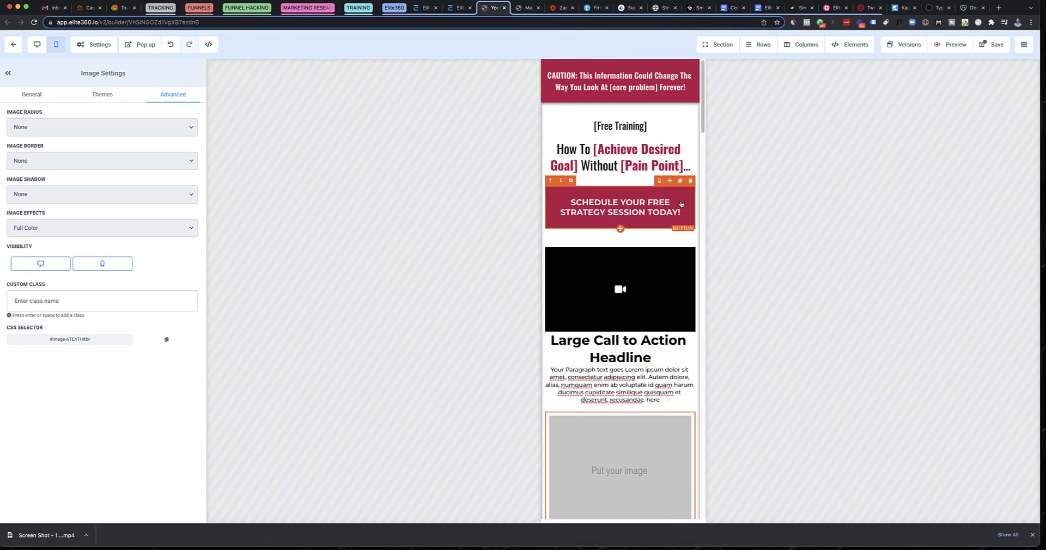
scroll(649, 387, "down", 1)
scroll(648, 414, "down", 2)
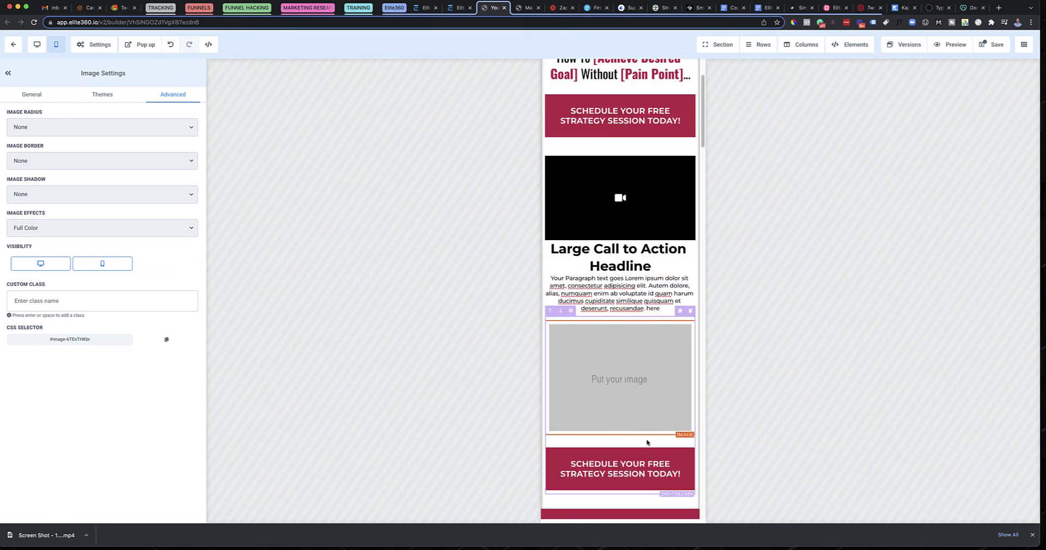
Step: Duplicate the video section in the desktop layout and make the copy visible only on mobile
left_click(37, 44)
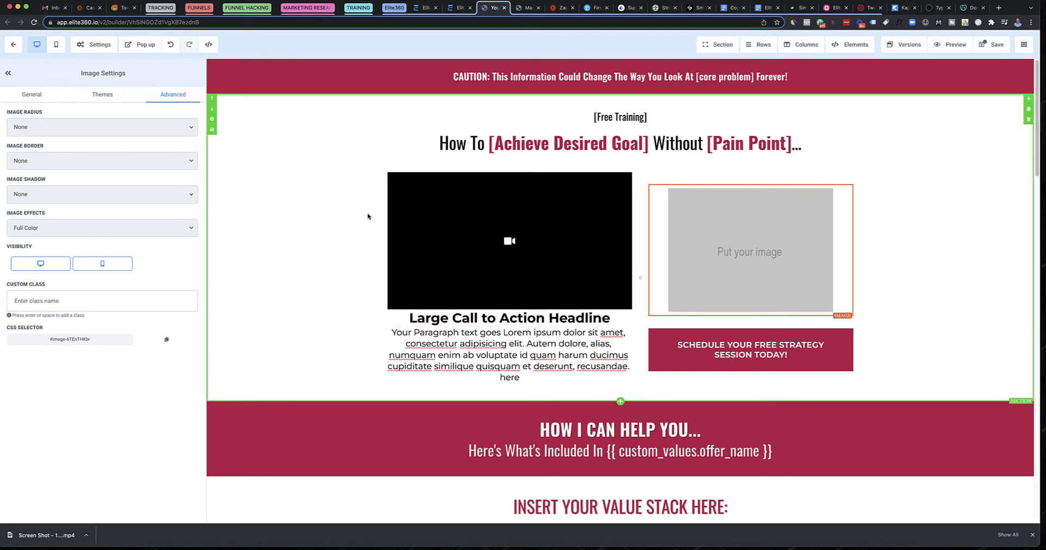
left_click(988, 129)
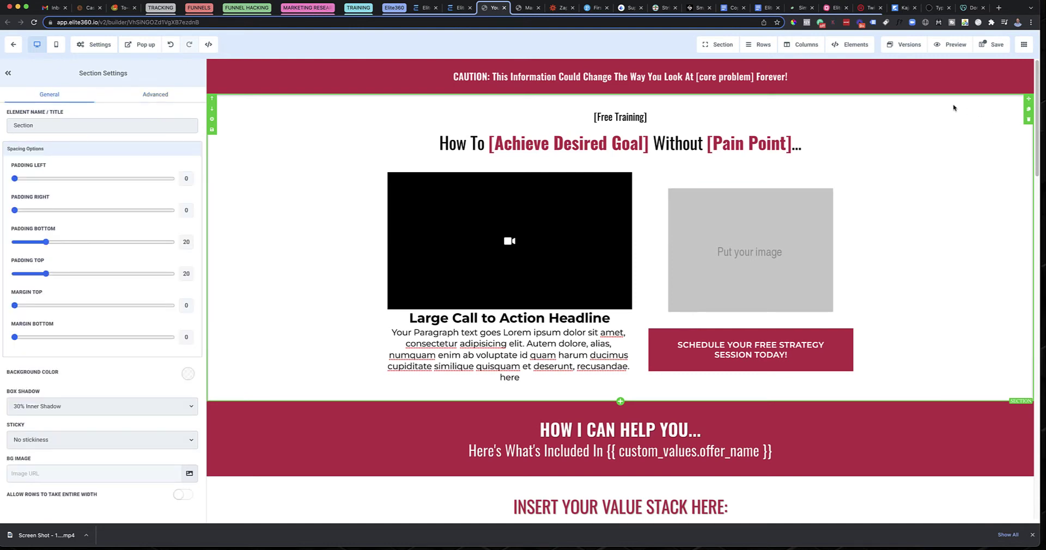
left_click(1028, 111)
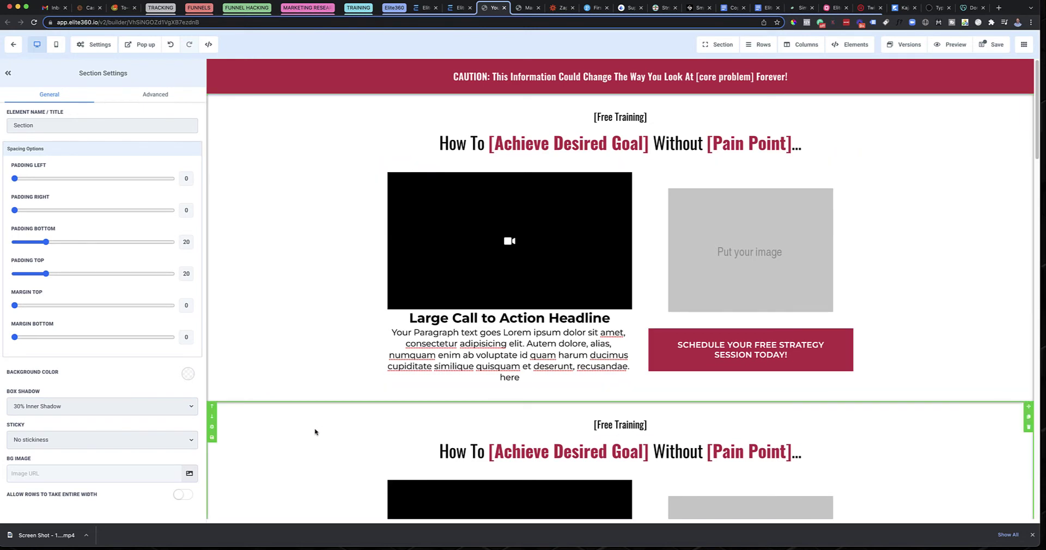
left_click(146, 99)
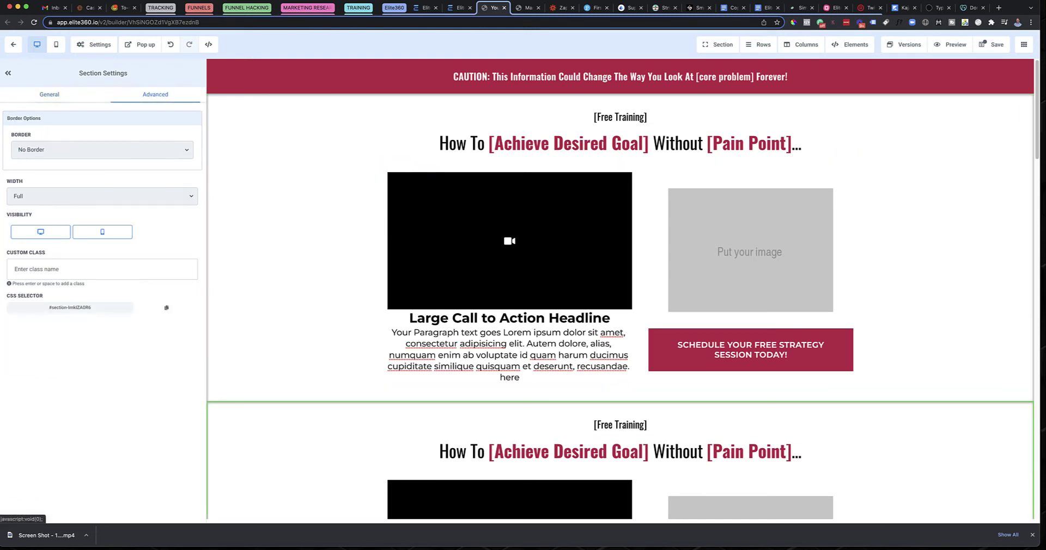
left_click(59, 235)
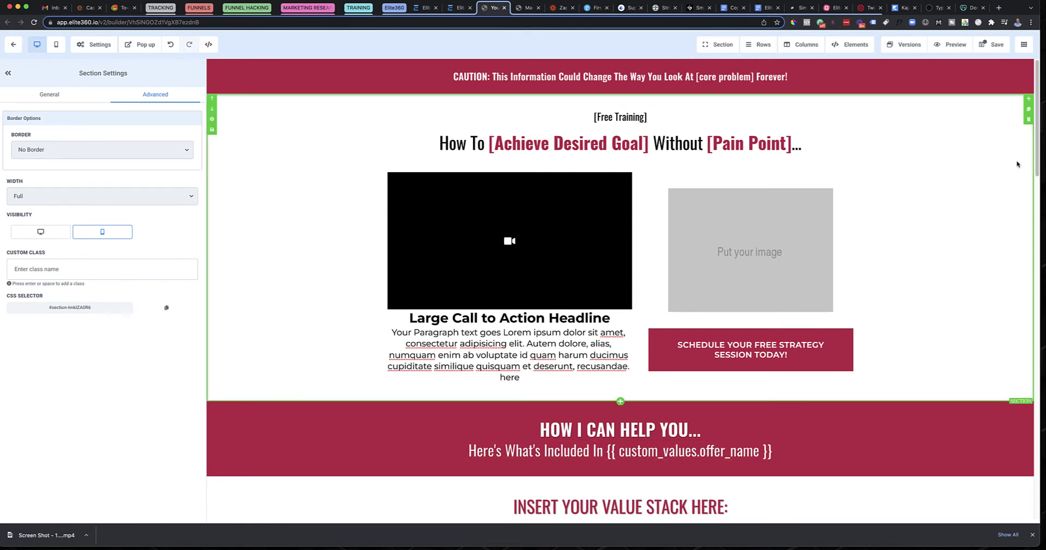
Step: Make the original video section visible only on desktop, and check the desktop and mobile layouts
left_click(50, 95)
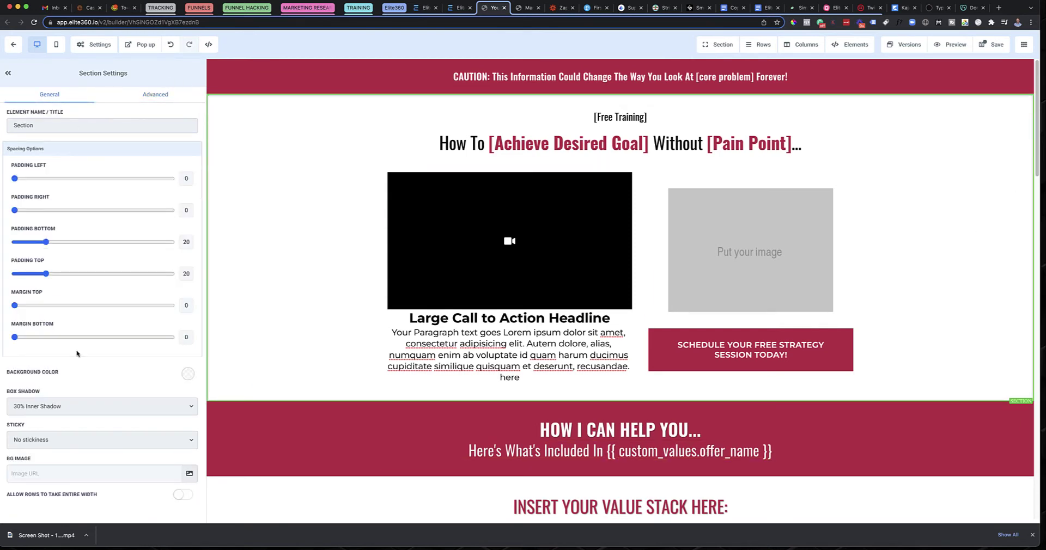
left_click(173, 95)
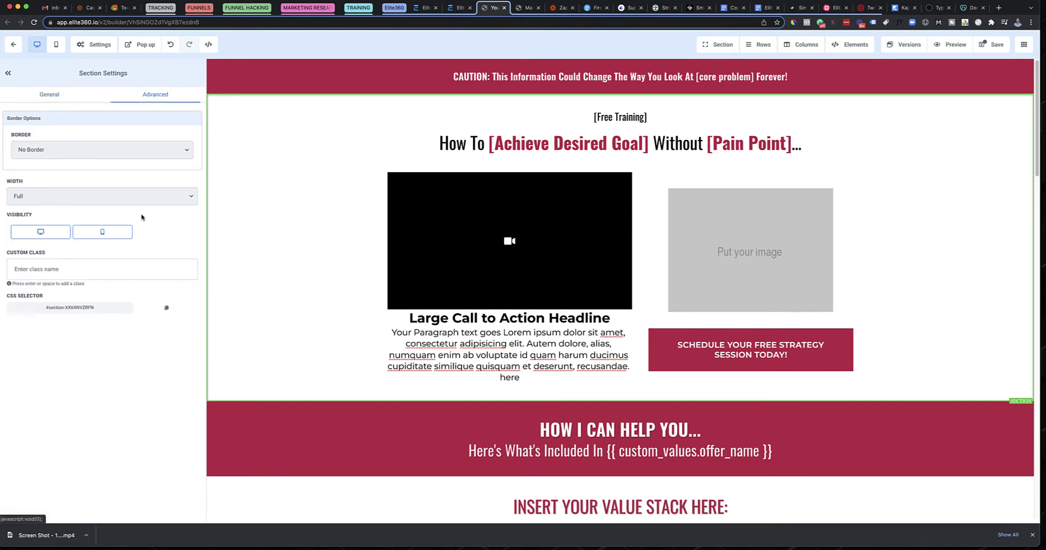
left_click(62, 232)
scroll(379, 249, "down", 1)
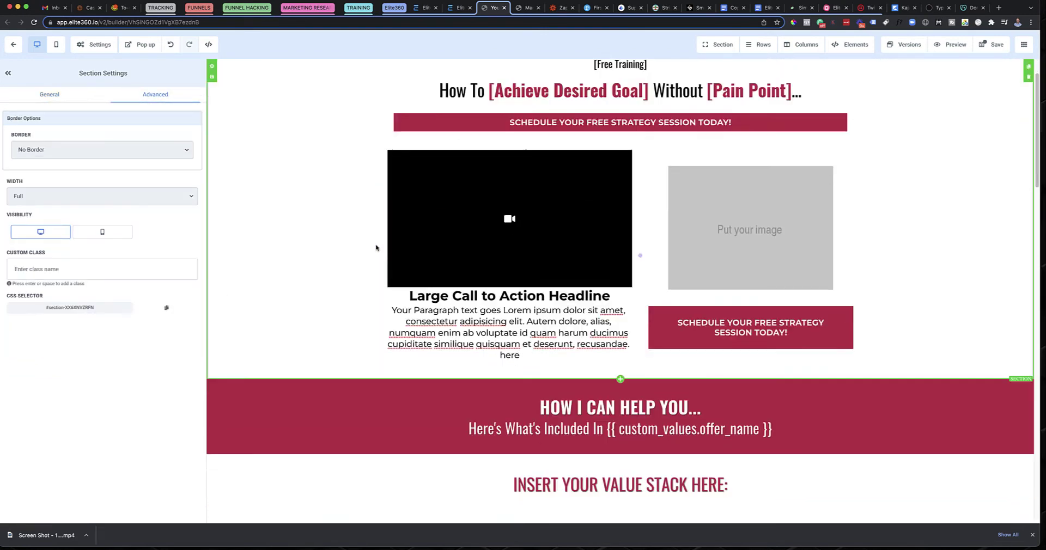
scroll(398, 250, "up", 1)
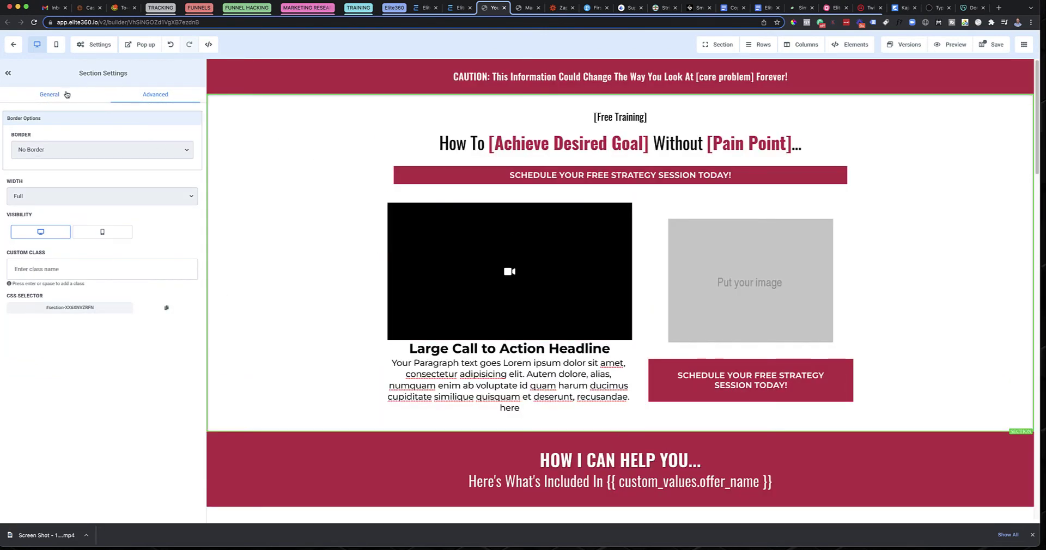
left_click(57, 45)
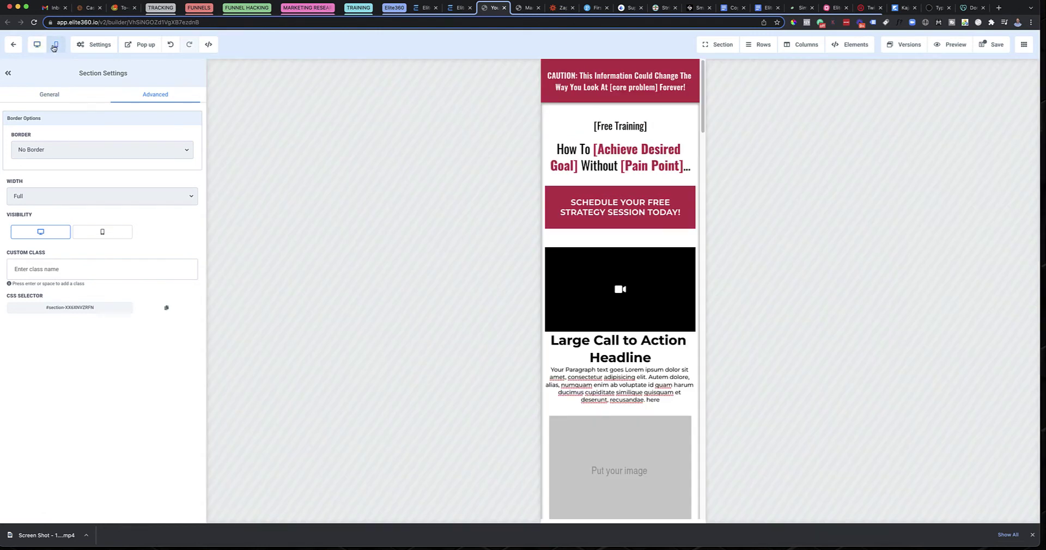
left_click(37, 44)
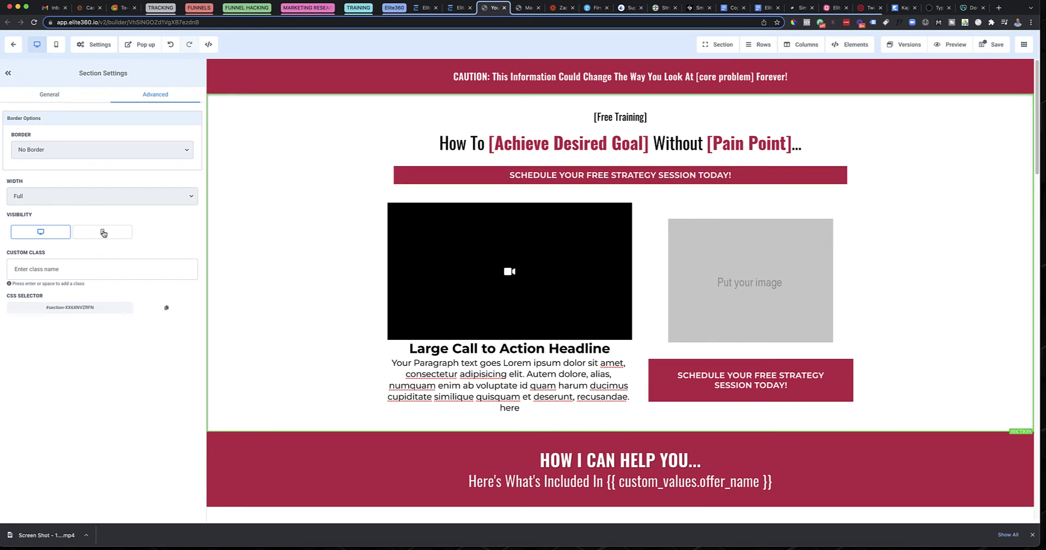
Step: Turn mobile visibility back on for the original video section and compare the mobile and desktop layouts
left_click(105, 233)
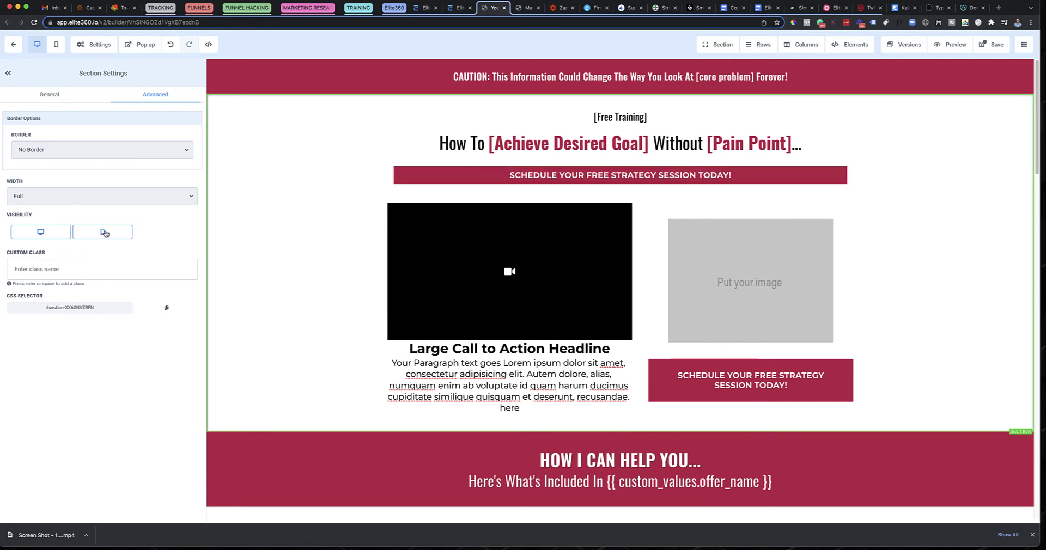
left_click(87, 98)
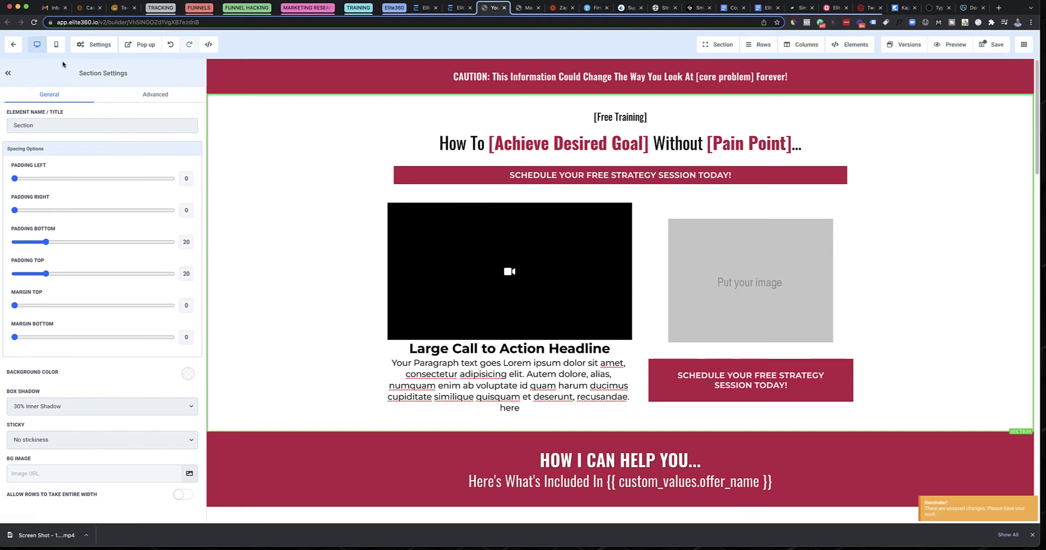
left_click(52, 48)
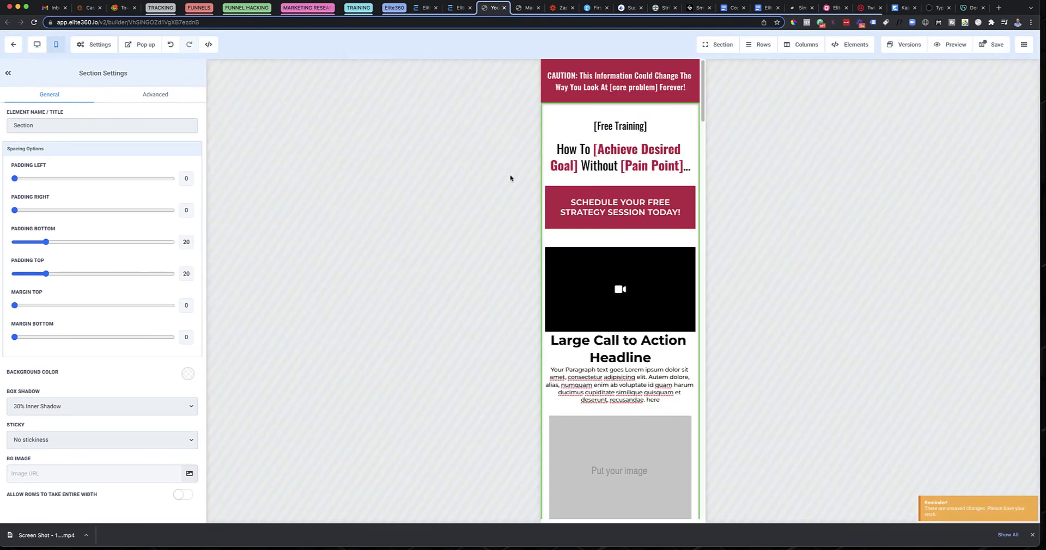
left_click(33, 46)
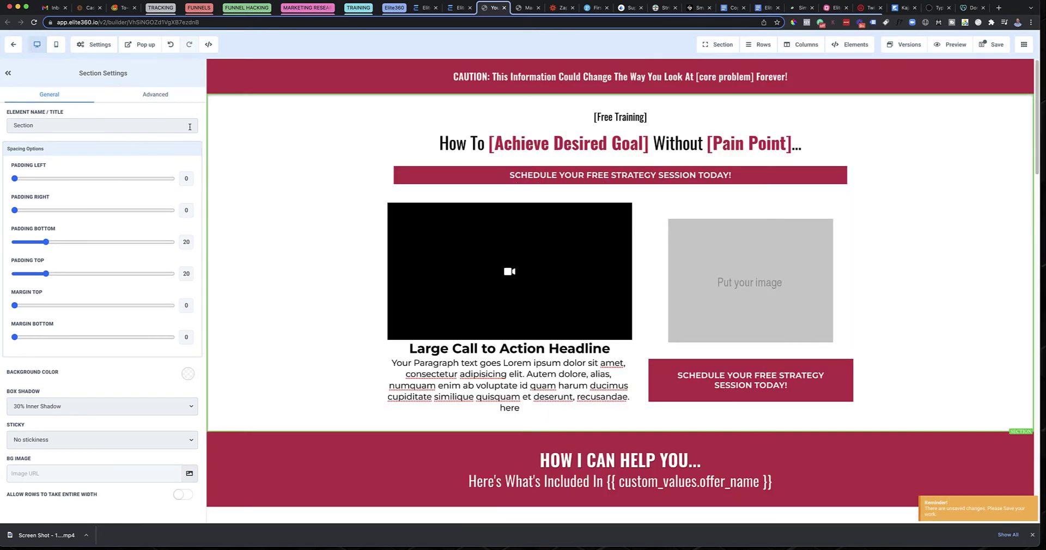
left_click(383, 234)
scroll(376, 236, "down", 3)
scroll(376, 236, "up", 3)
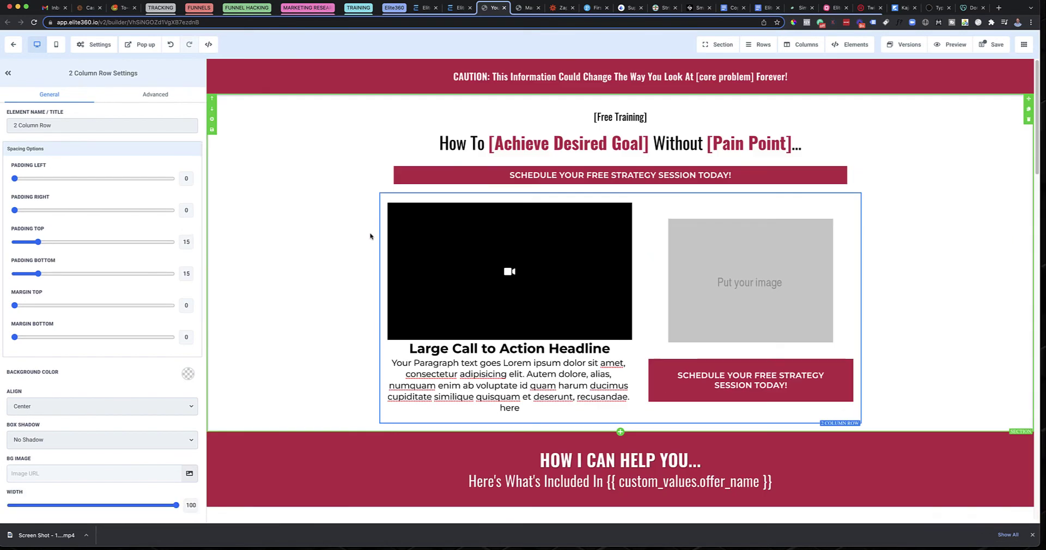
Step: Examine the video section's device visibility settings in the mobile layout
left_click(56, 45)
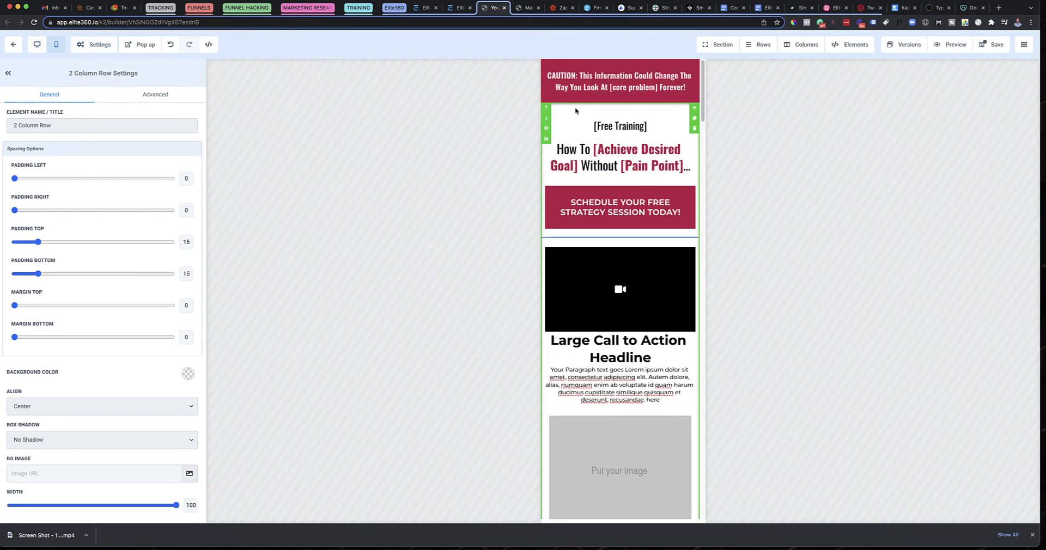
left_click(547, 130)
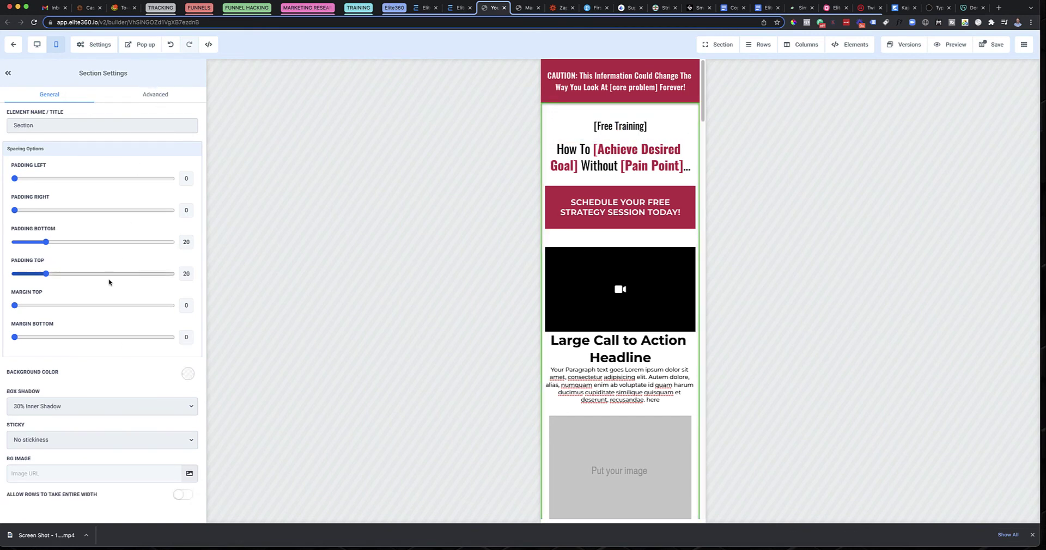
left_click(173, 95)
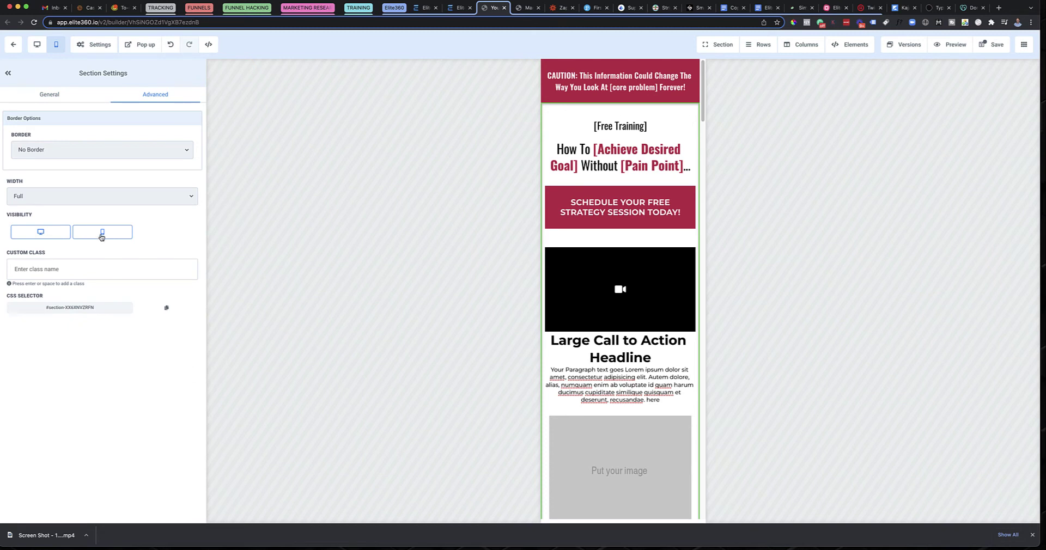
left_click(7, 72)
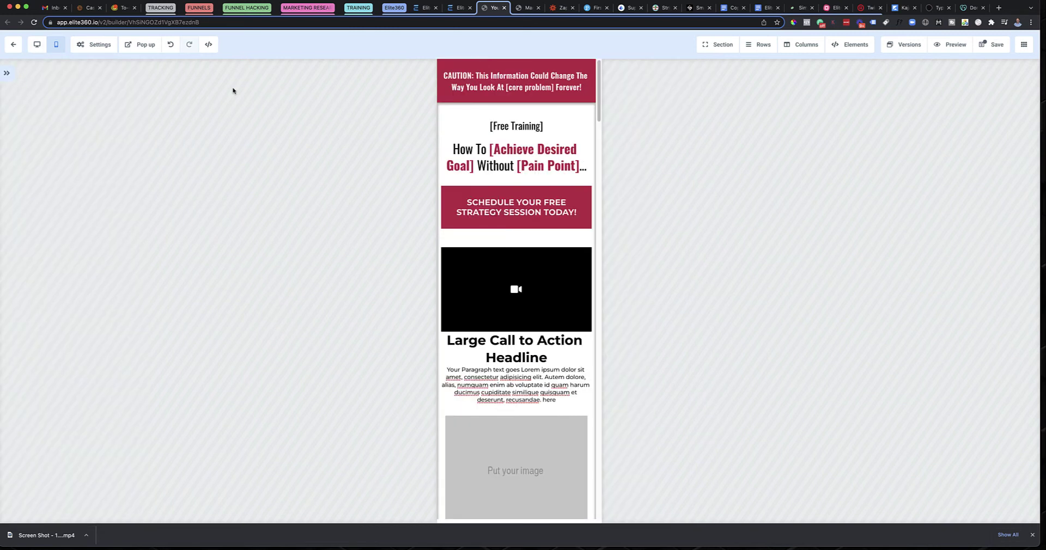
left_click(6, 74)
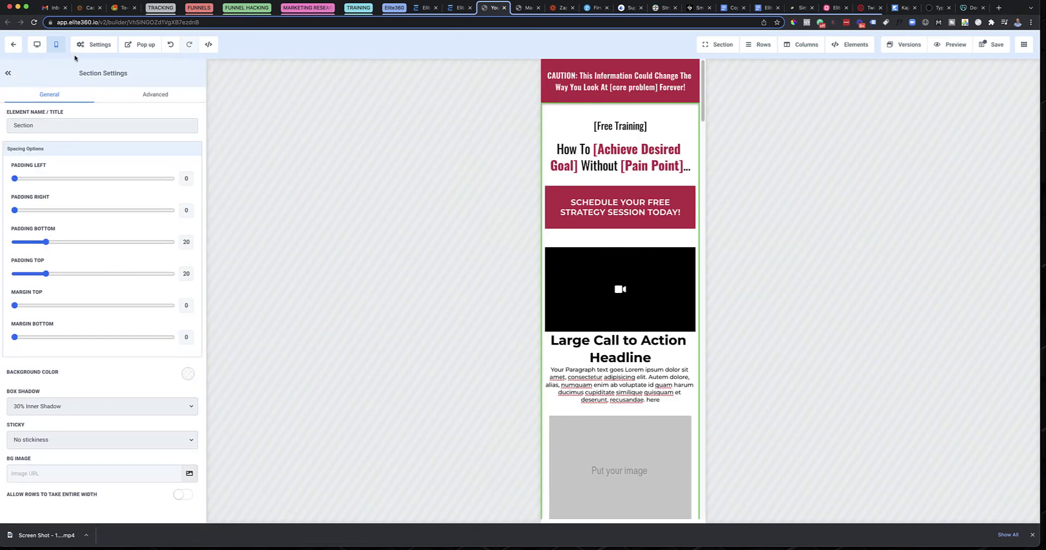
left_click(7, 74)
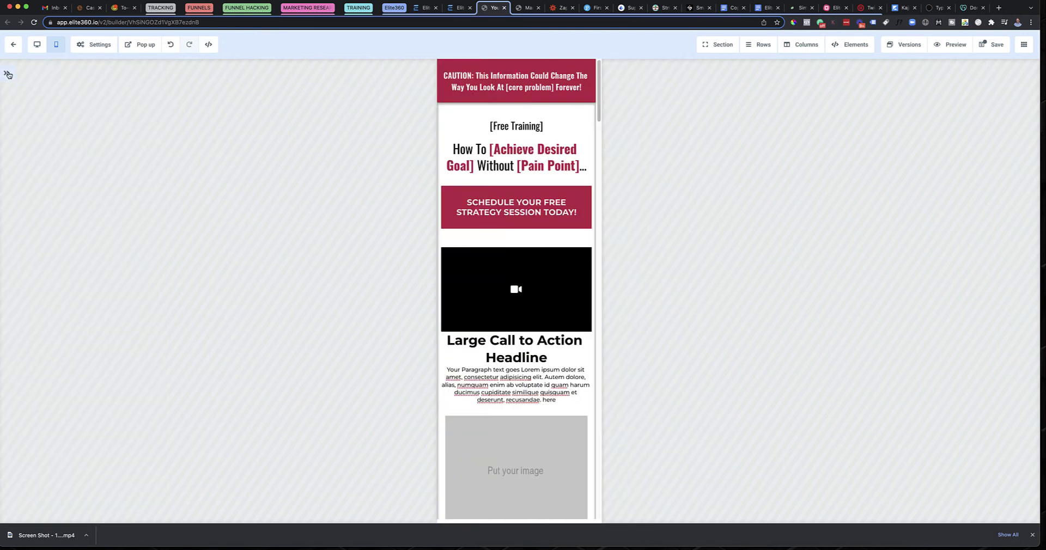
left_click(8, 75)
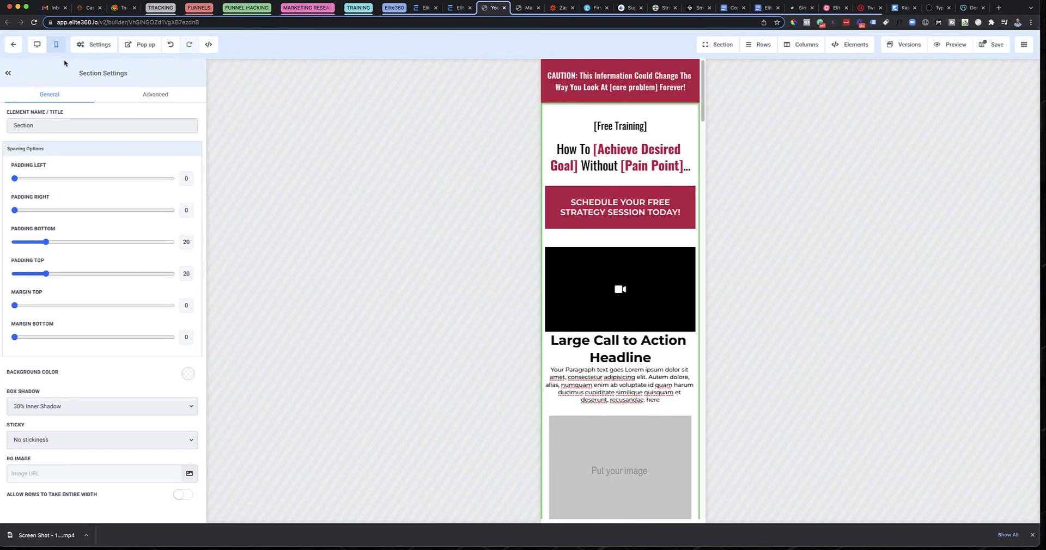
Step: Switch to the desktop layout and add a one-column row below the video and call-to-action row
left_click(37, 45)
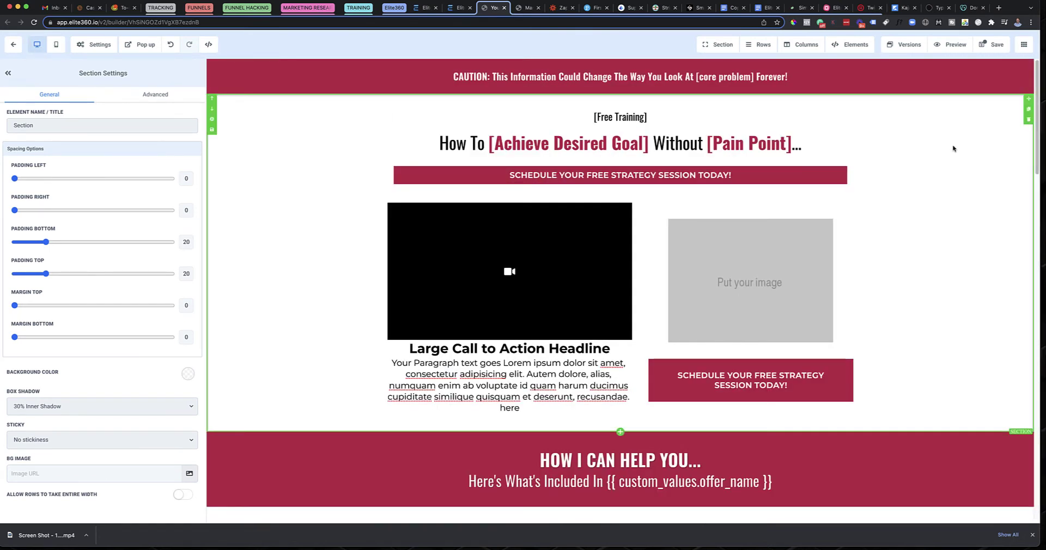
left_click(156, 94)
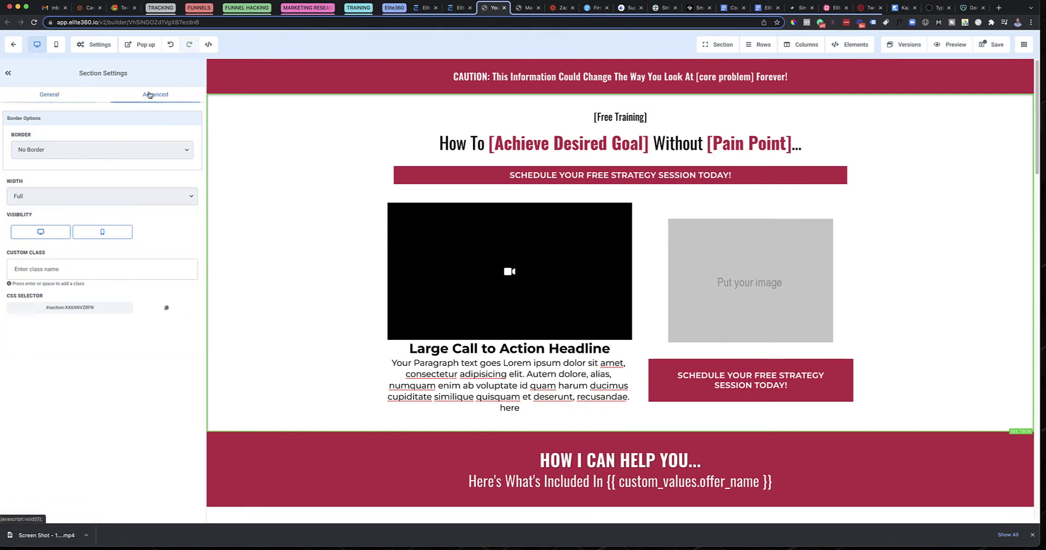
left_click(37, 94)
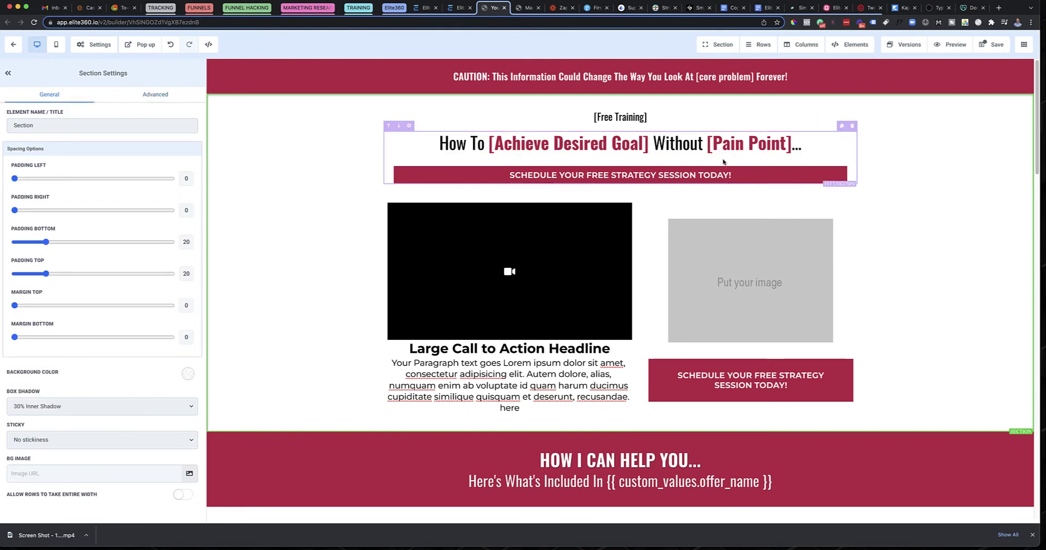
scroll(889, 195, "down", 2)
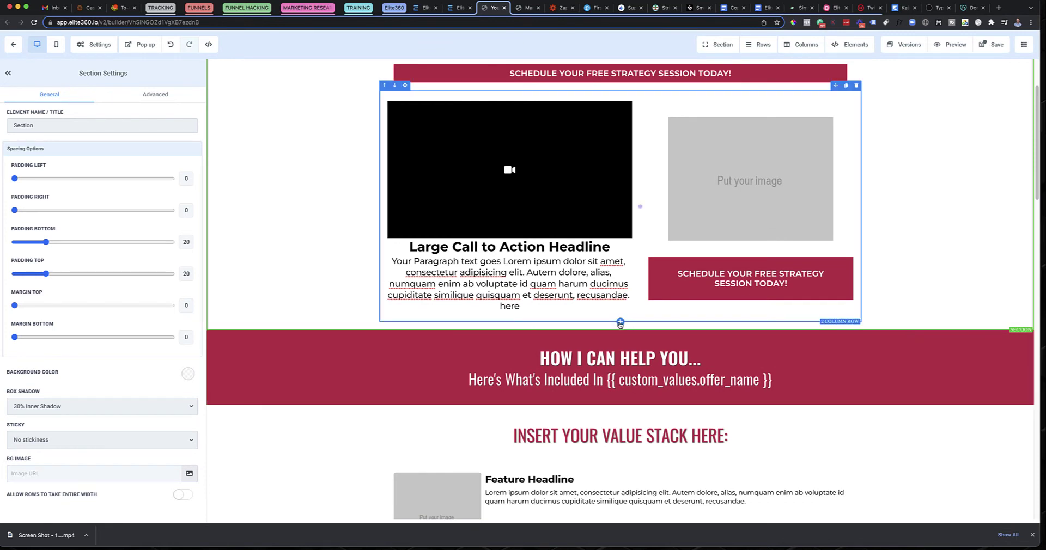
left_click(620, 322)
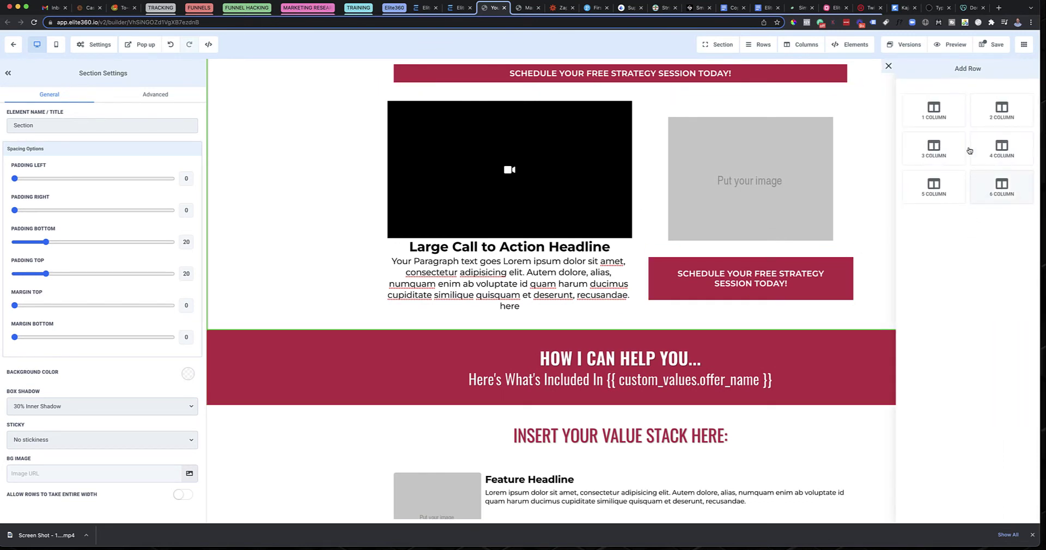
left_click(927, 114)
Step: Insert a form element in the empty one-column row and assign the Calendar Booking Form to it
left_click(620, 353)
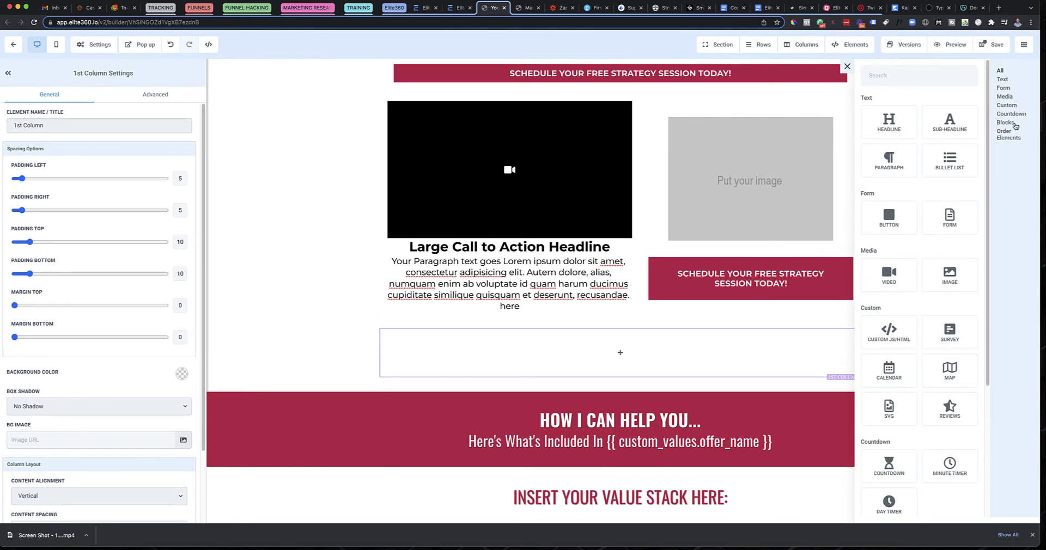
left_click(1004, 88)
left_click_drag(954, 121, 622, 379)
left_click(523, 249)
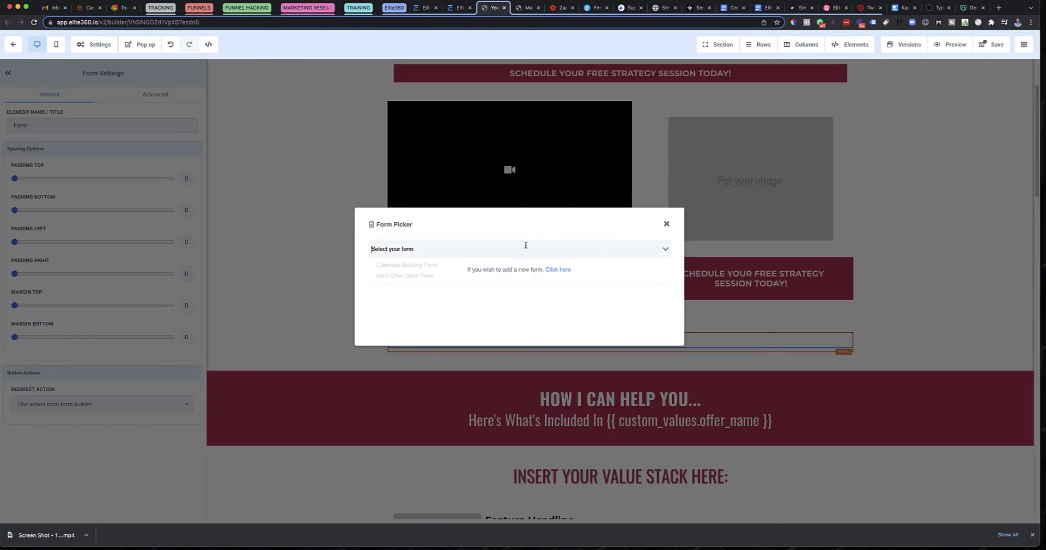
left_click(433, 263)
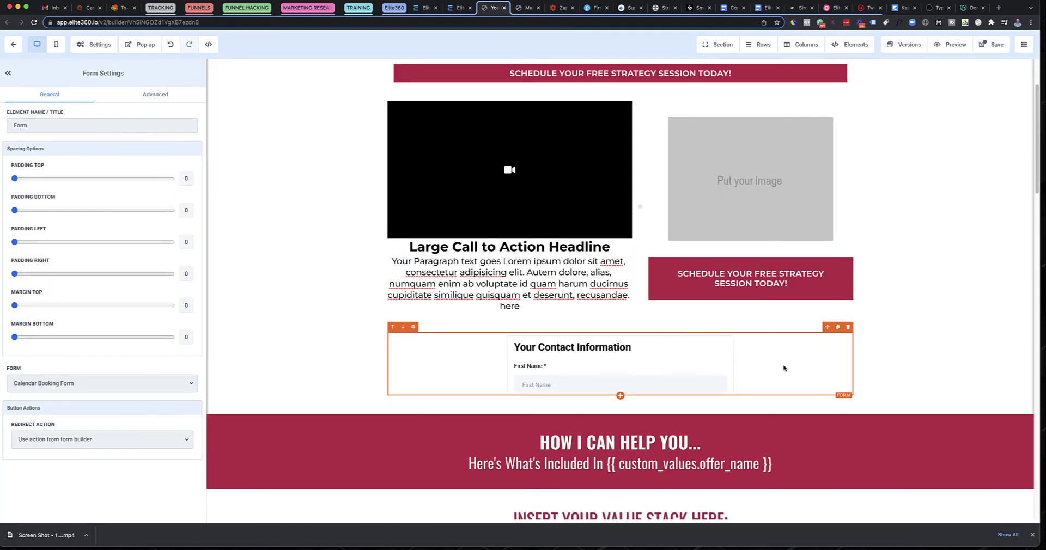
Step: Examine the full booking form and its placement under the video row in the desktop and mobile layouts
scroll(981, 387, "down", 4)
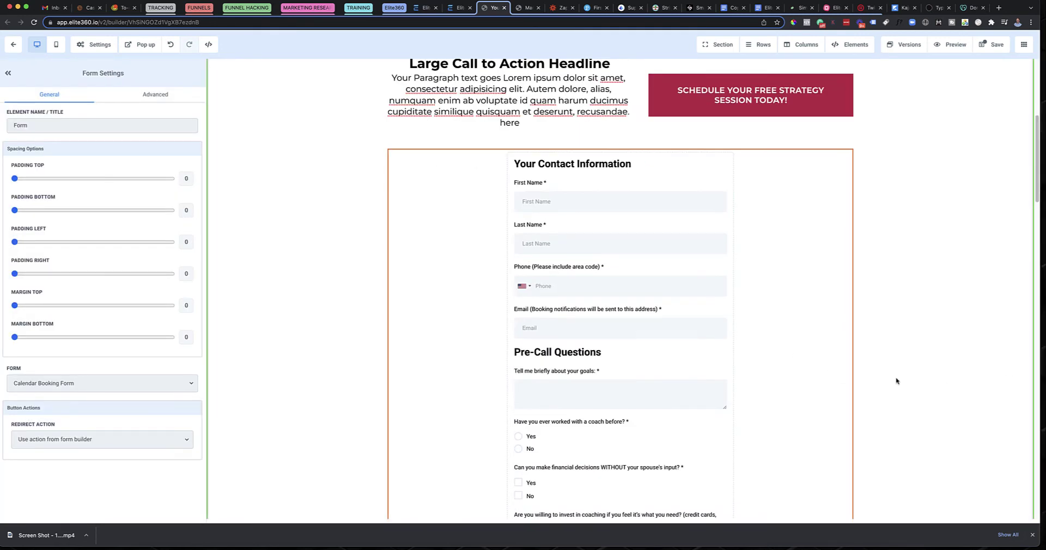
scroll(896, 381, "down", 11)
scroll(849, 376, "up", 10)
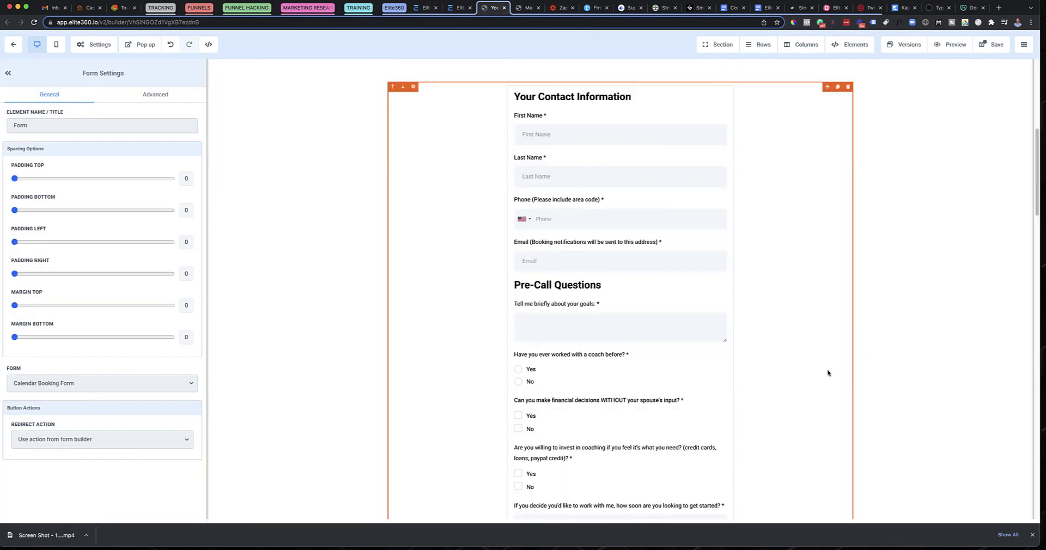
scroll(708, 370, "up", 1)
scroll(644, 362, "up", 7)
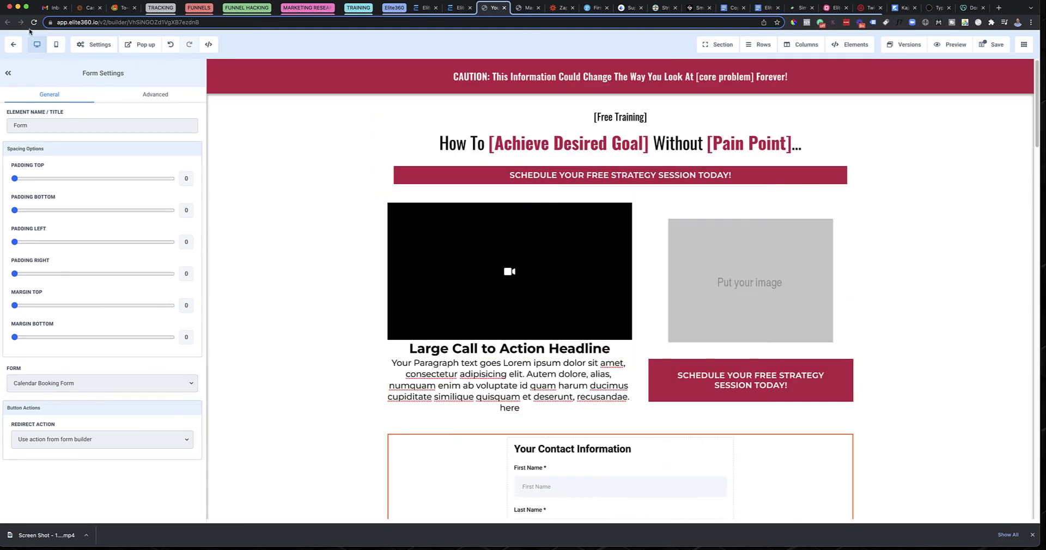
left_click(55, 44)
scroll(621, 362, "down", 6)
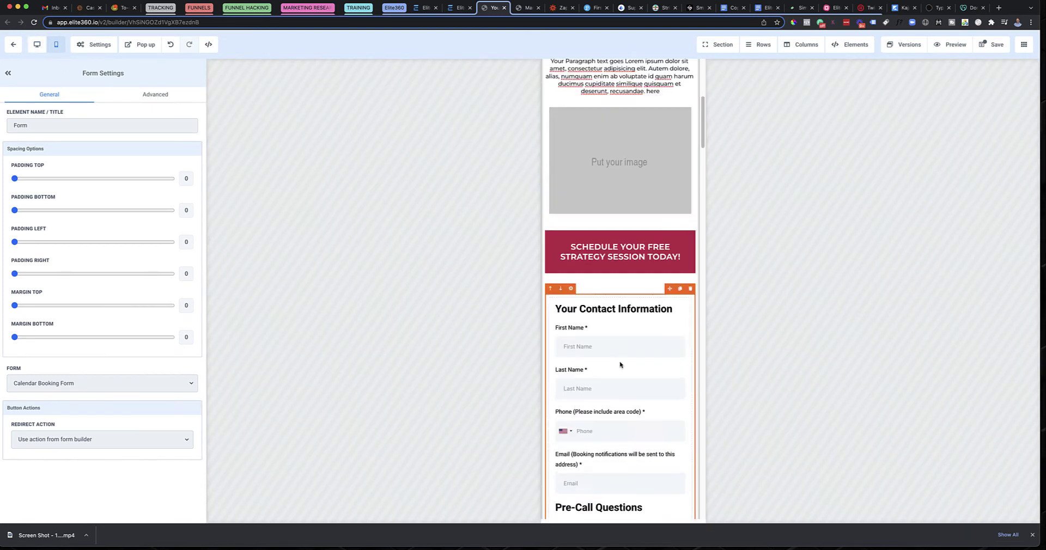
scroll(620, 364, "down", 10)
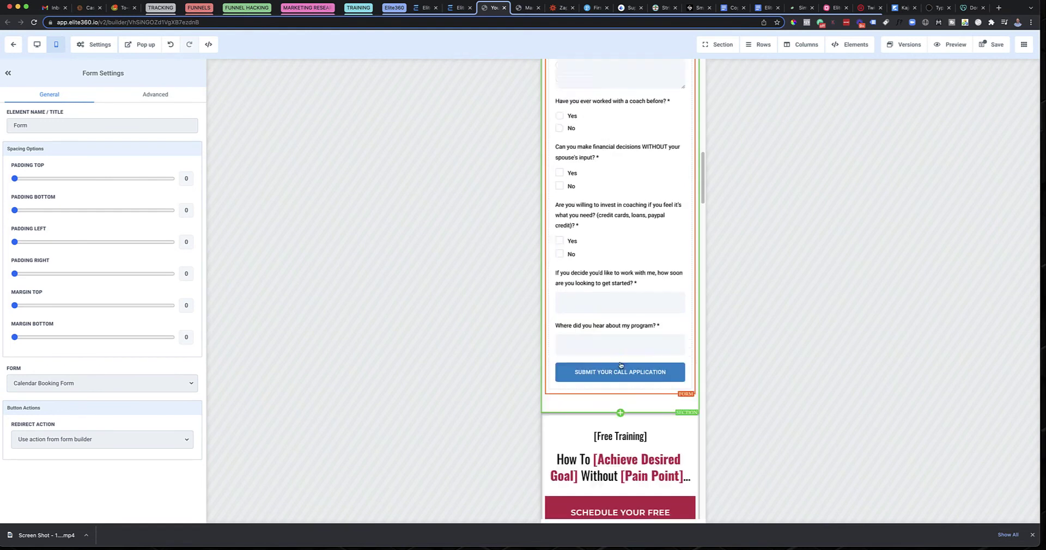
scroll(621, 365, "up", 16)
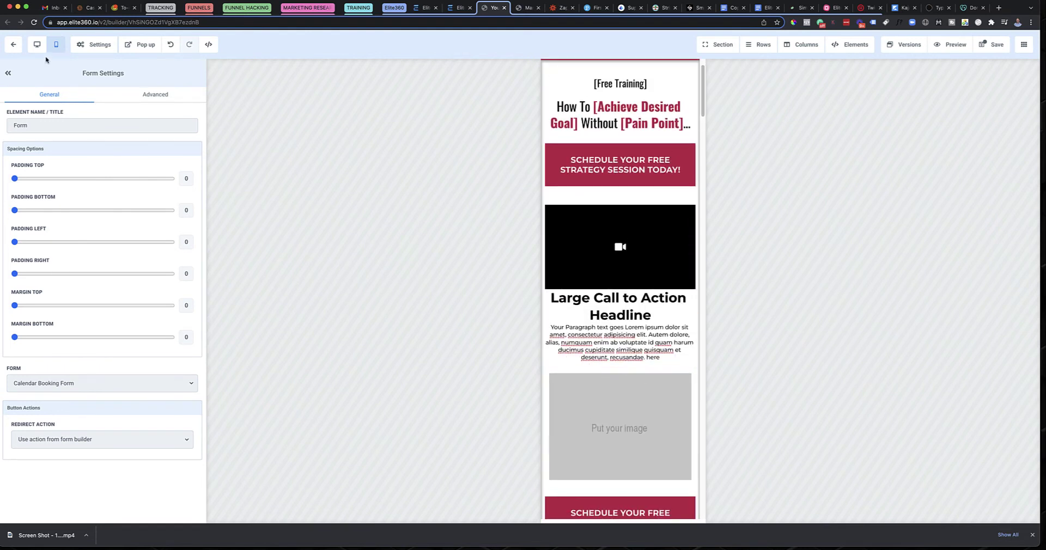
Step: Check the upper call-to-action button's link action in the desktop layout and rename the form element as Booking Form
left_click(36, 44)
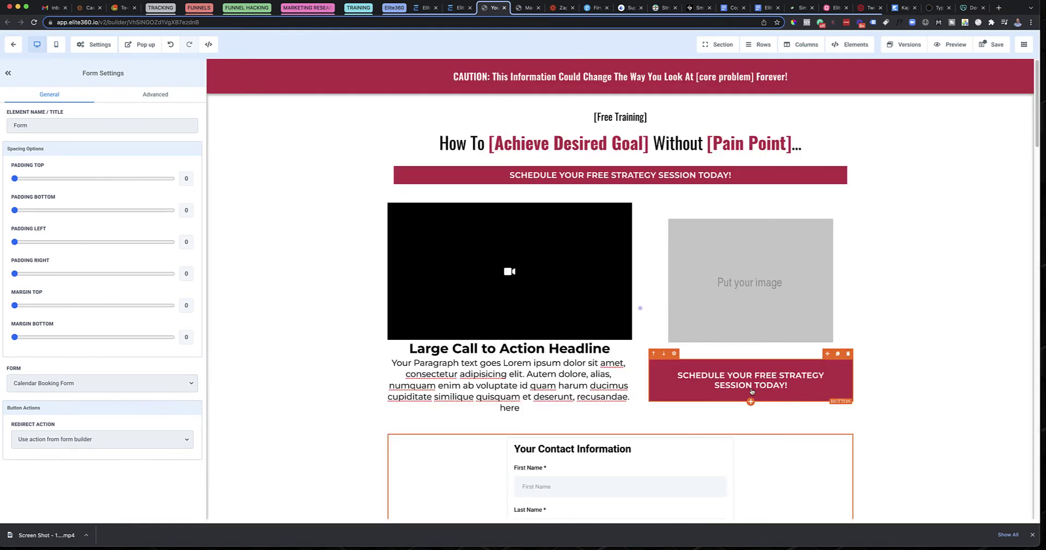
left_click(583, 175)
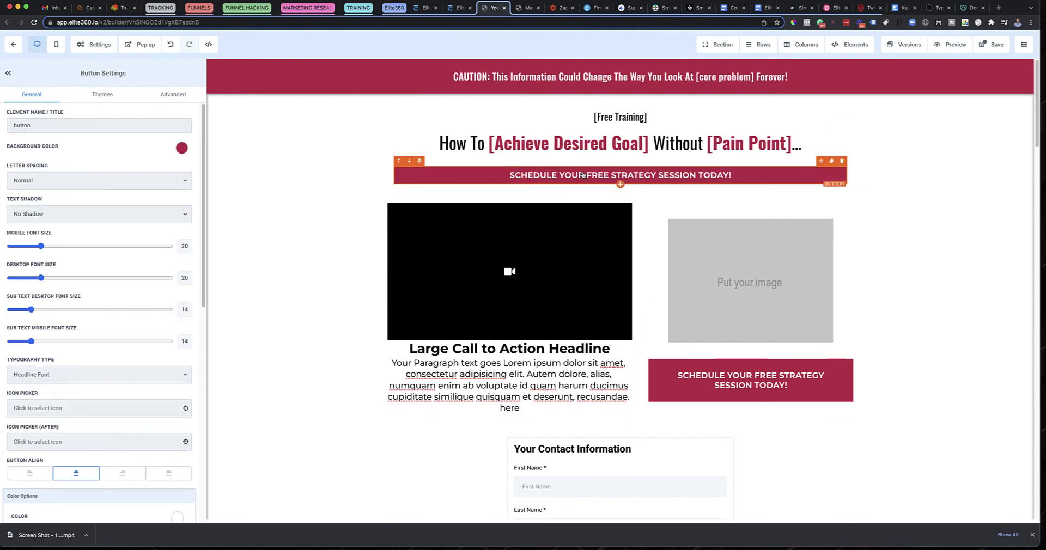
scroll(91, 261, "down", 8)
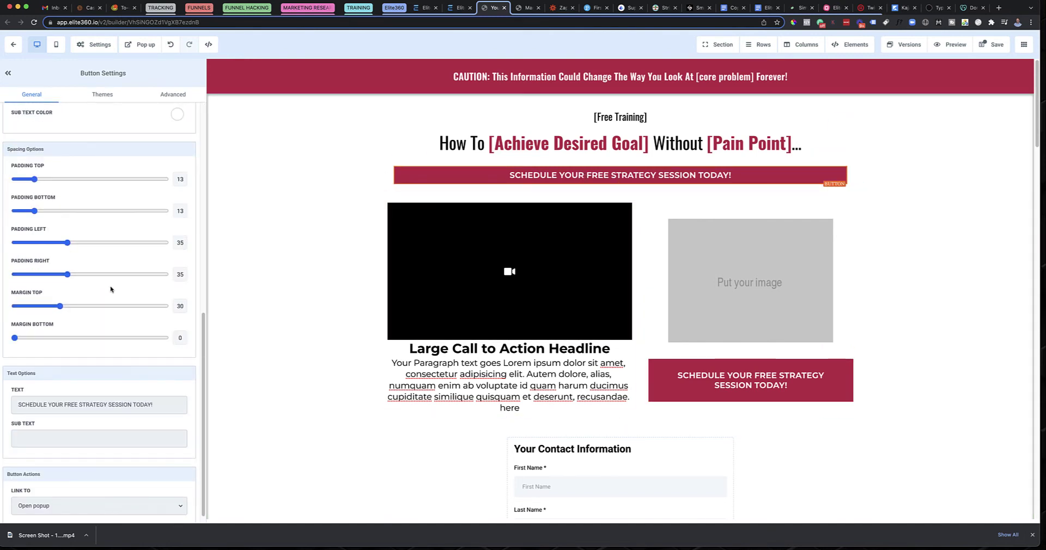
scroll(675, 461, "down", 1)
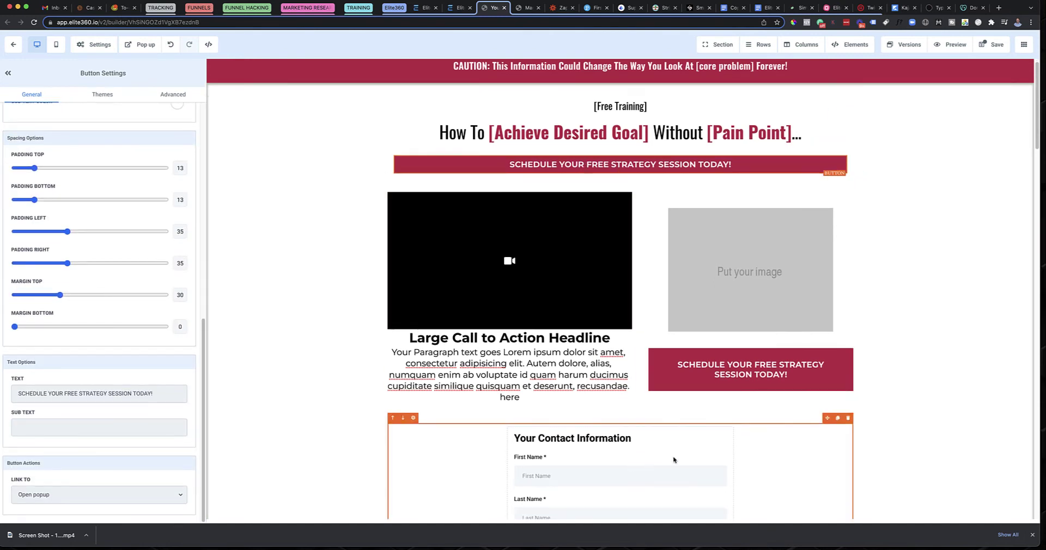
left_click(839, 448)
left_click(52, 123)
double_click(52, 123)
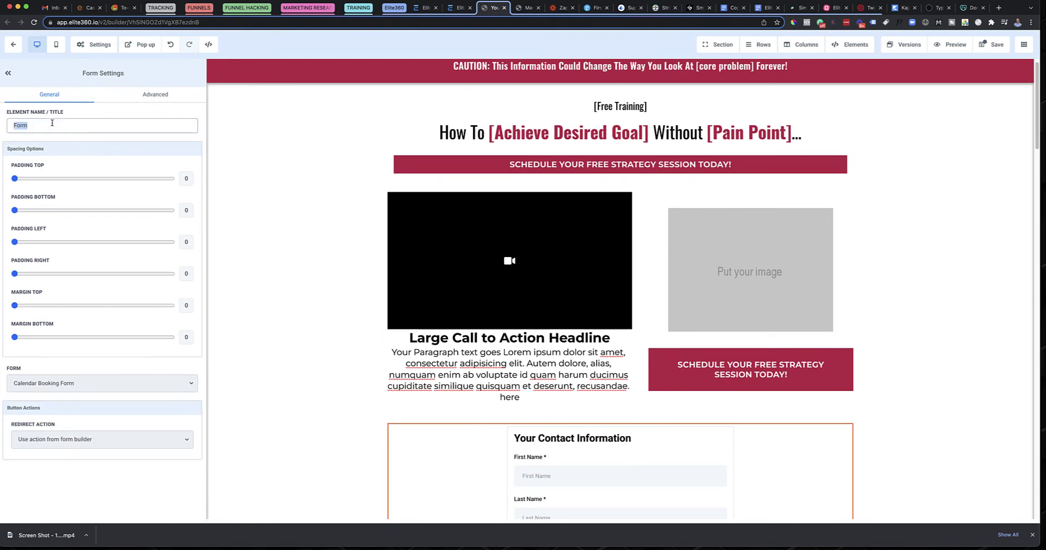
type("Booking Form")
Step: Hide the call-to-action button above the video on desktop, leaving it mobile-only, and switch to the mobile layout
left_click(449, 165)
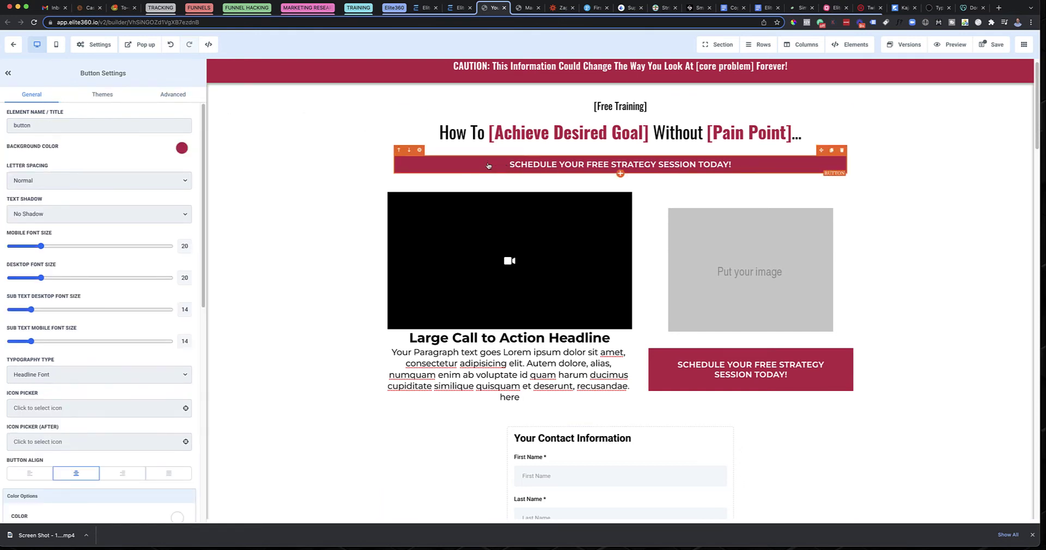
scroll(486, 167, "up", 1)
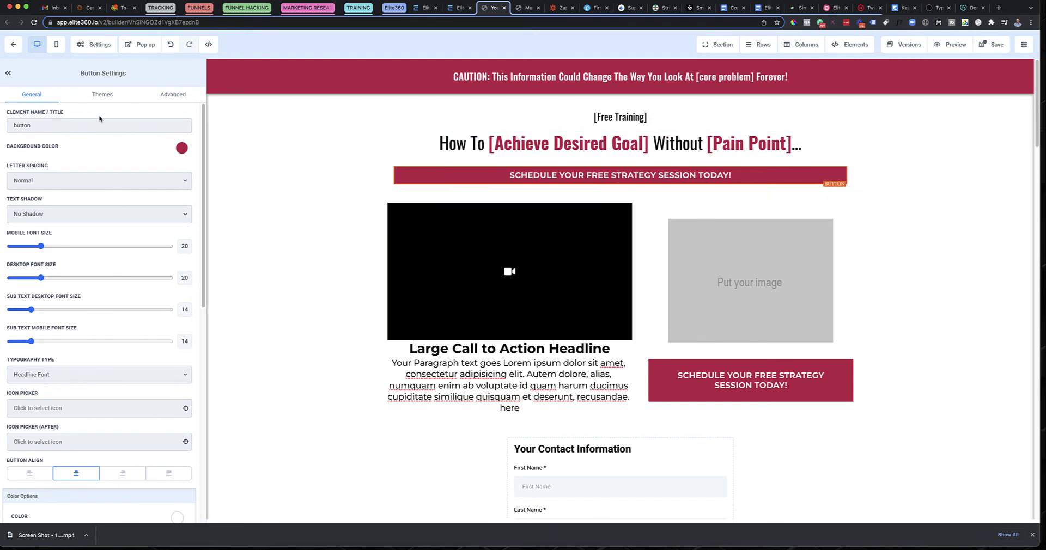
left_click(169, 95)
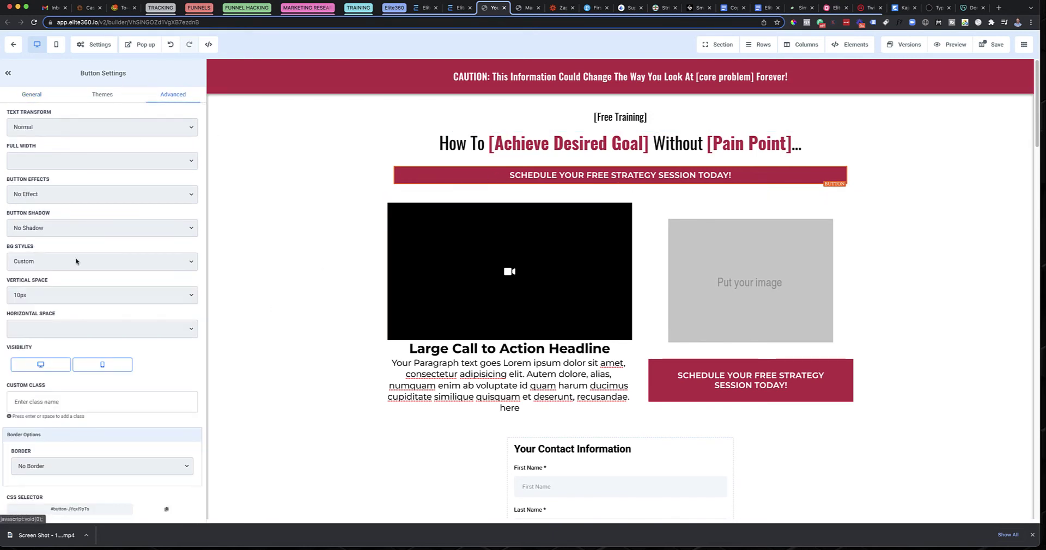
left_click(54, 361)
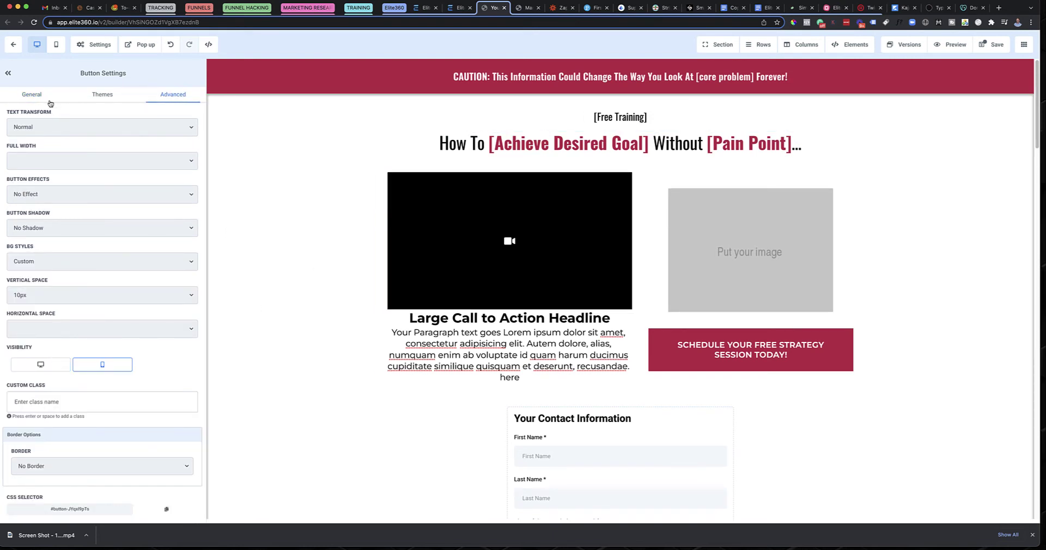
left_click(56, 46)
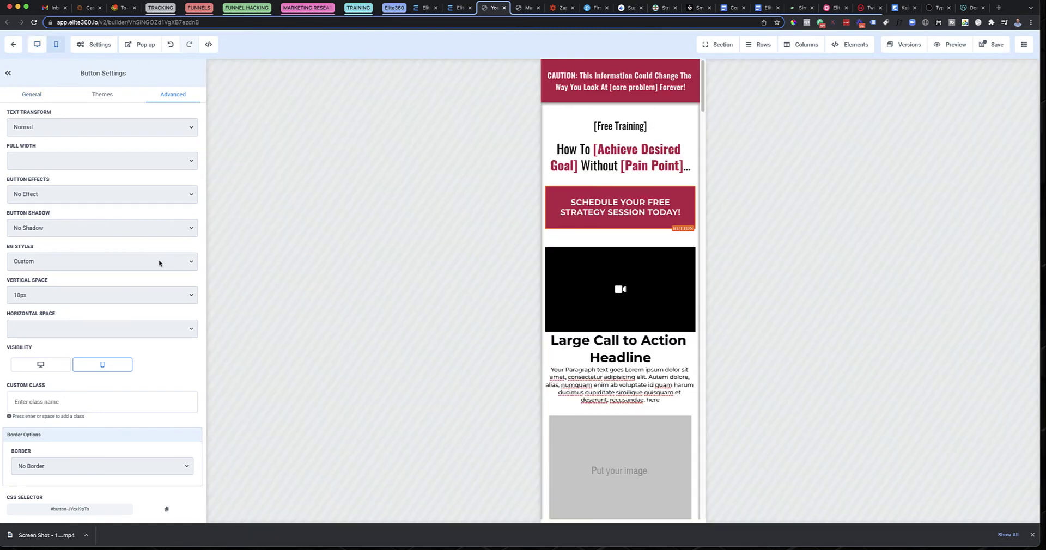
Step: Set the upper mobile button's action to Scroll to element with Booking Form as the target, and save the page
left_click(45, 97)
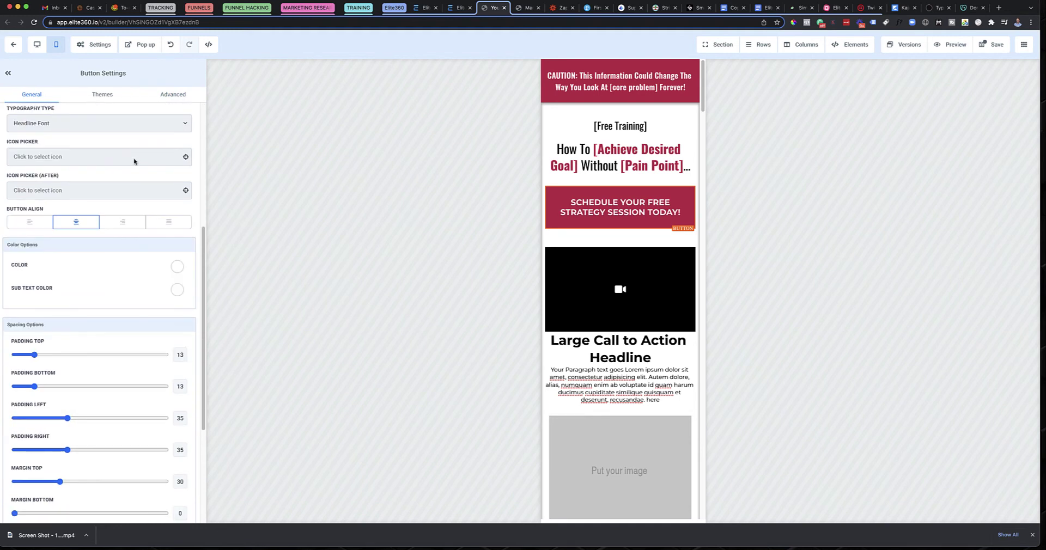
scroll(134, 164, "down", 3)
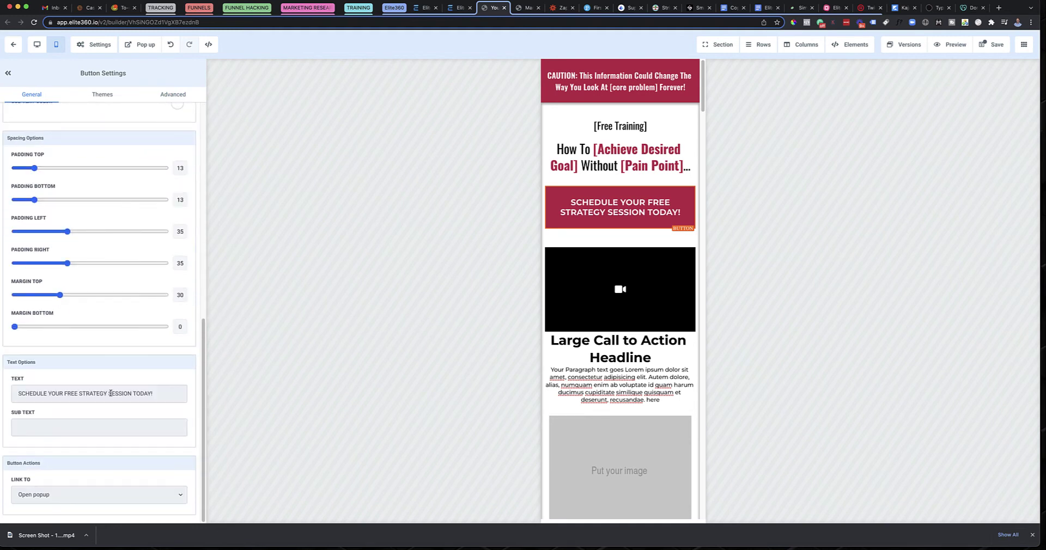
left_click_drag(8, 464, 42, 466)
left_click_drag(50, 465, 7, 464)
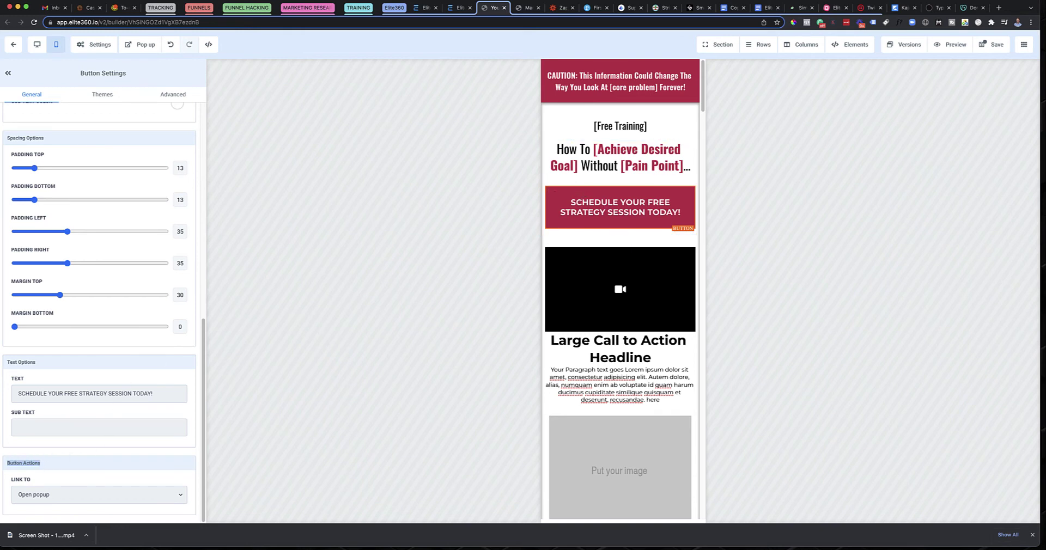
left_click(66, 498)
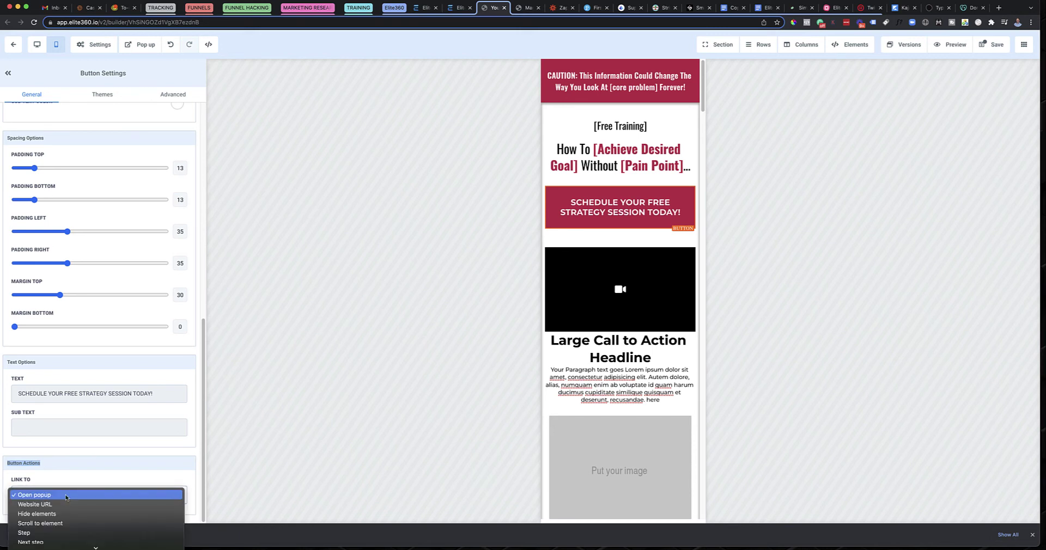
left_click(67, 523)
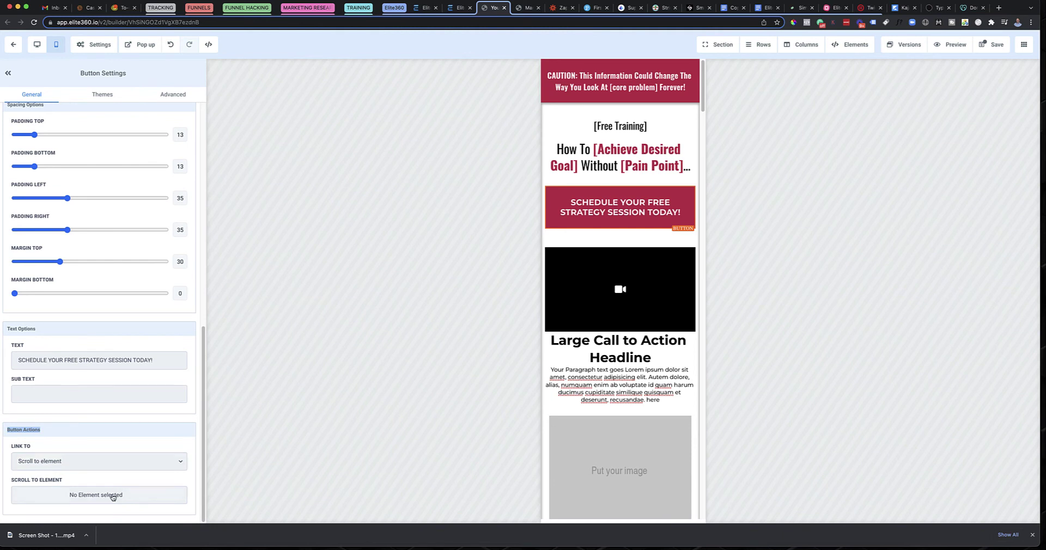
left_click(114, 498)
scroll(93, 484, "down", 3)
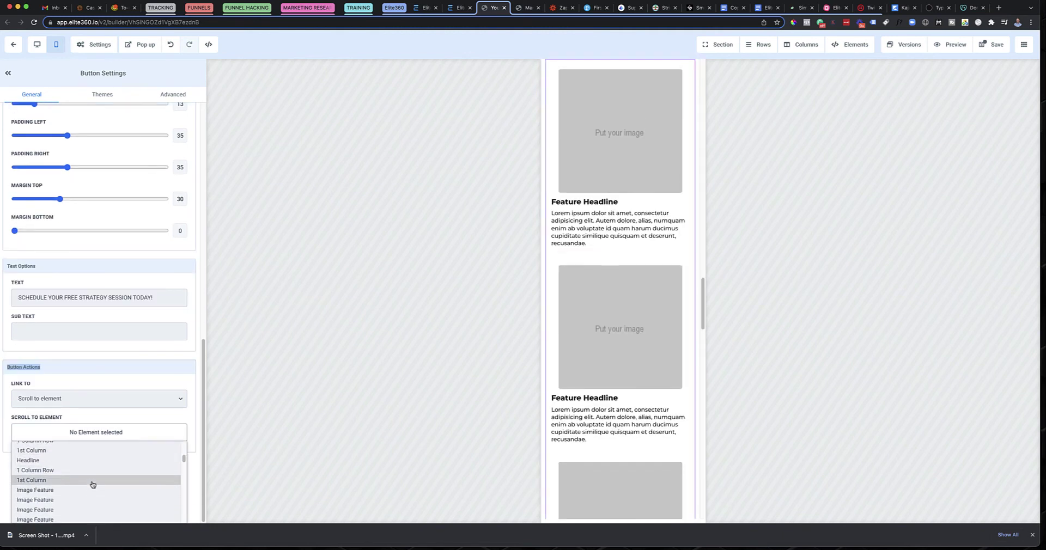
scroll(93, 484, "down", 5)
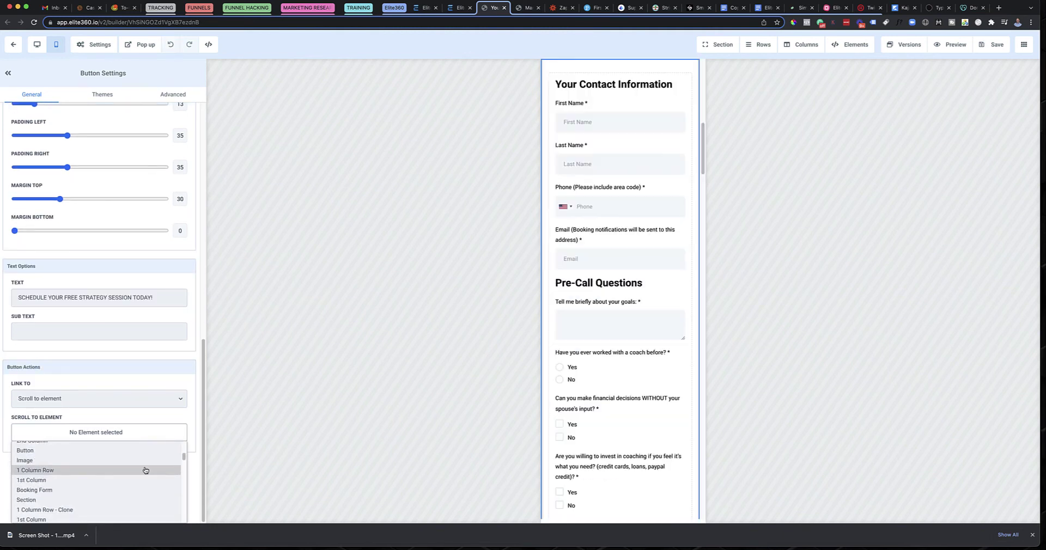
left_click(128, 491)
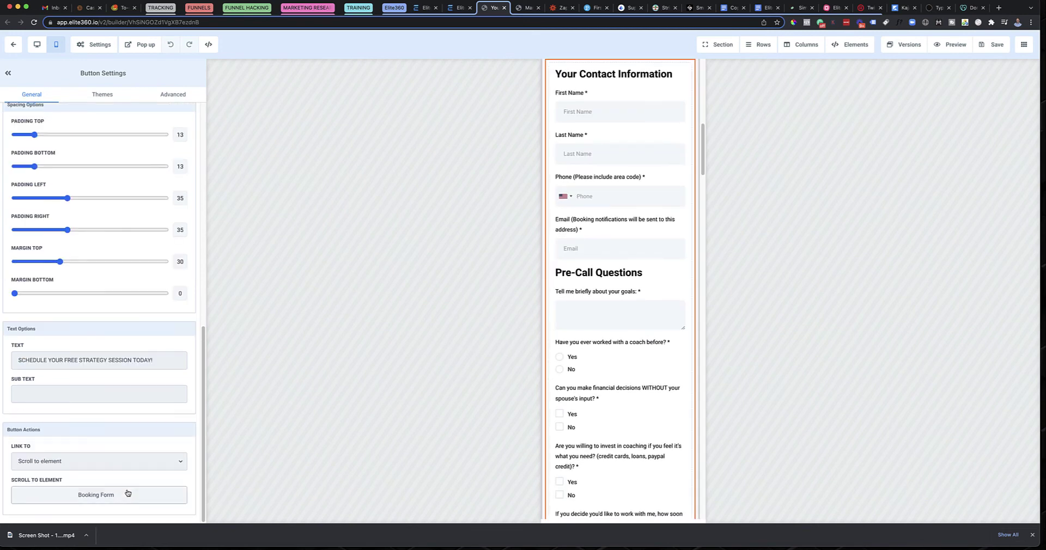
left_click(996, 46)
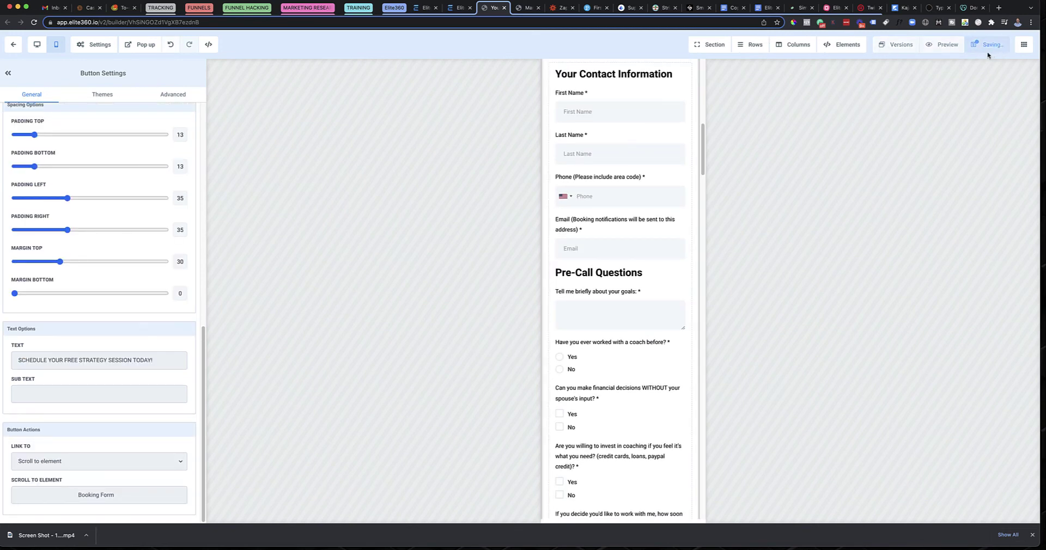
Step: Compare the upper mobile button and booking form with the desktop layout, and check the desktop call-to-action button's link action
scroll(620, 227, "up", 10)
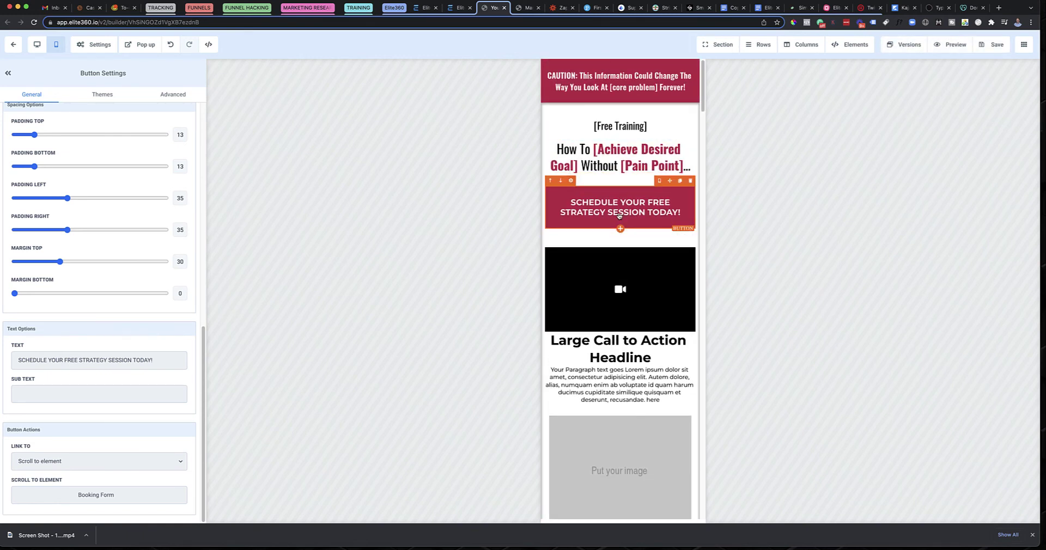
scroll(619, 216, "down", 10)
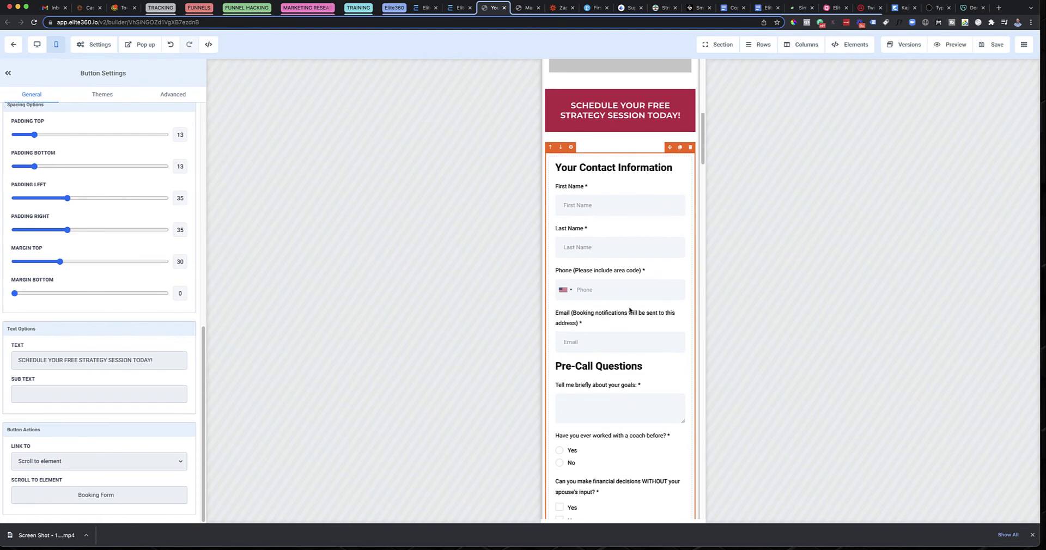
scroll(629, 311, "up", 10)
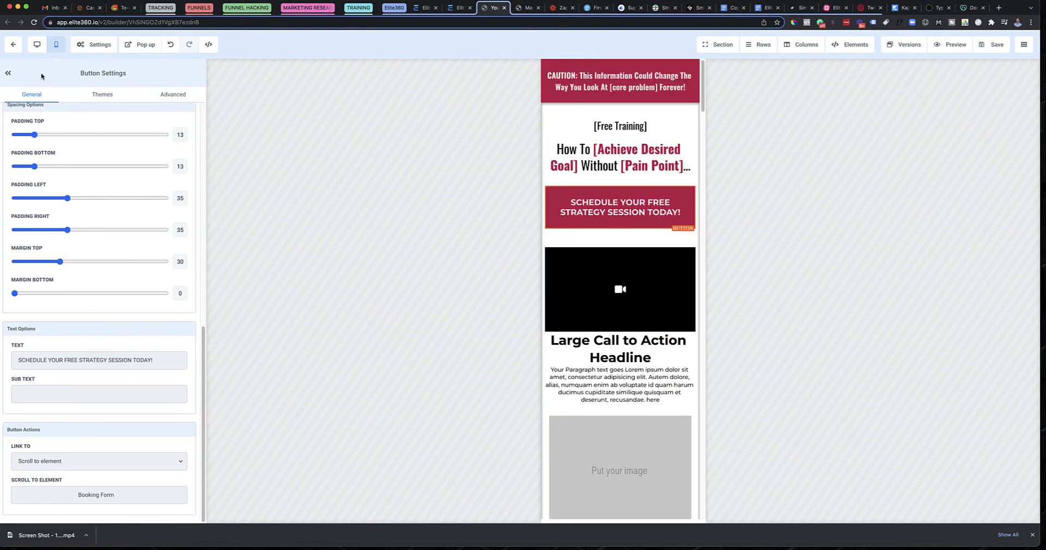
left_click(38, 44)
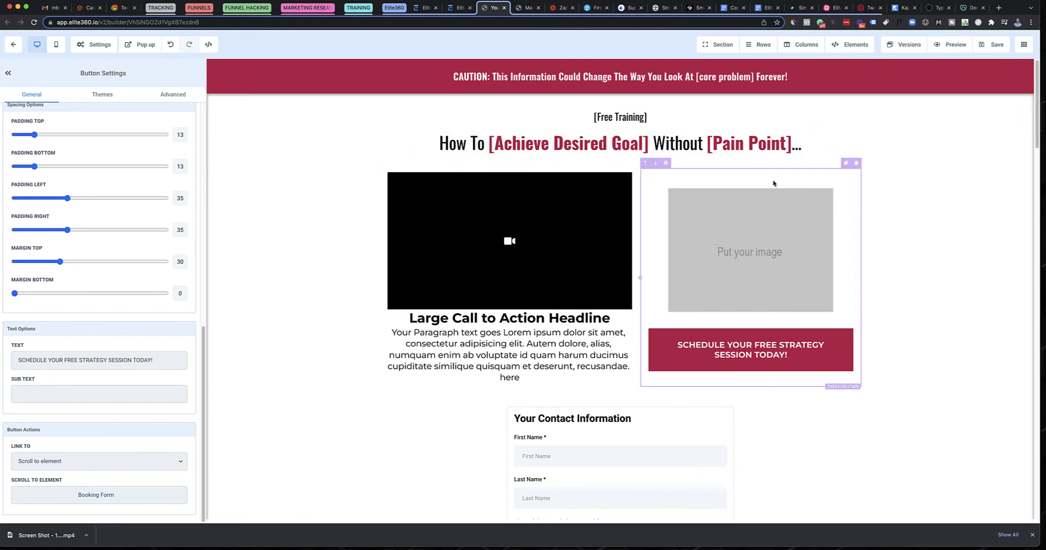
left_click(752, 357)
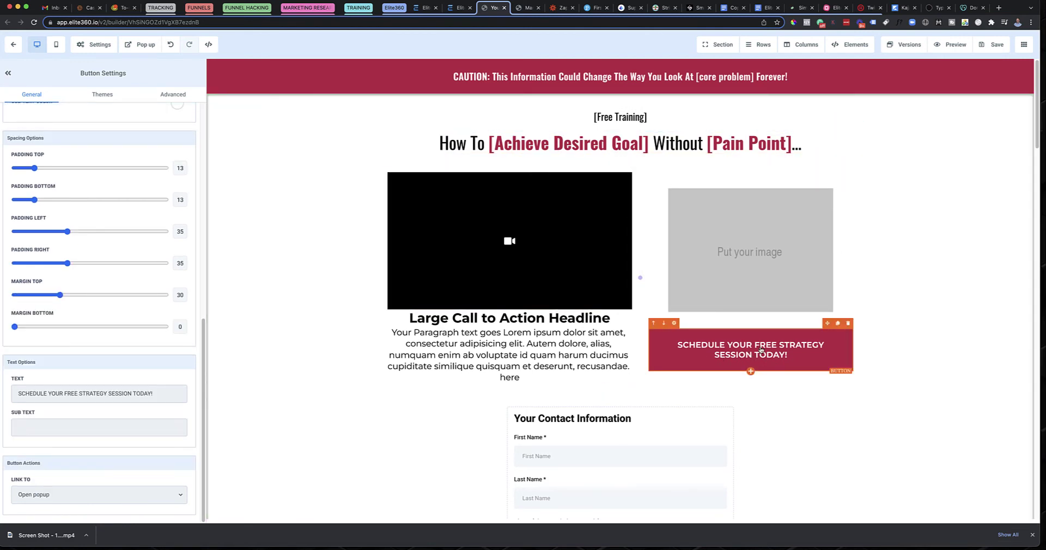
scroll(762, 349, "down", 2)
scroll(572, 348, "up", 2)
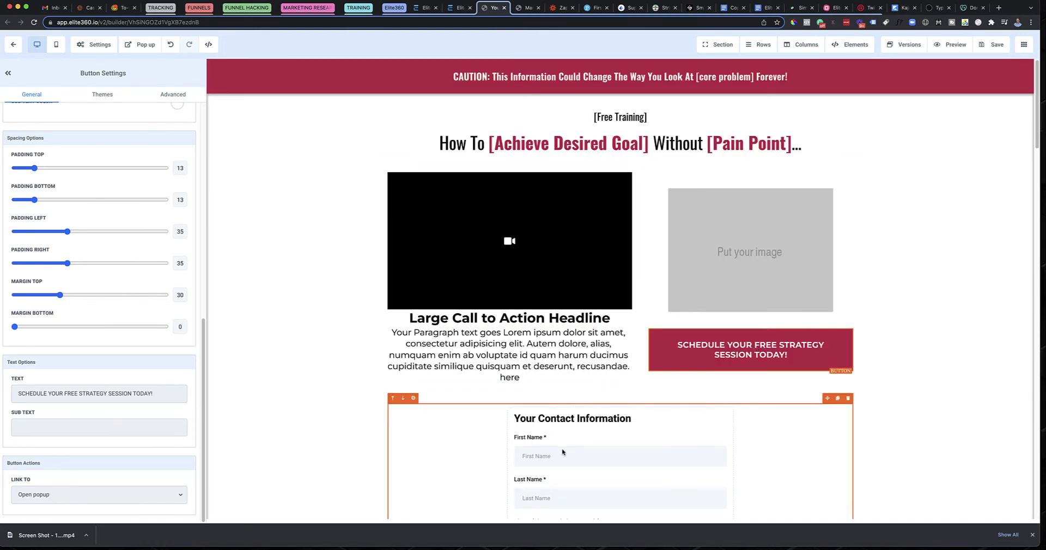
Step: Examine the booking form's placement on desktop, from the video row down to the value stack section
scroll(565, 440, "down", 2)
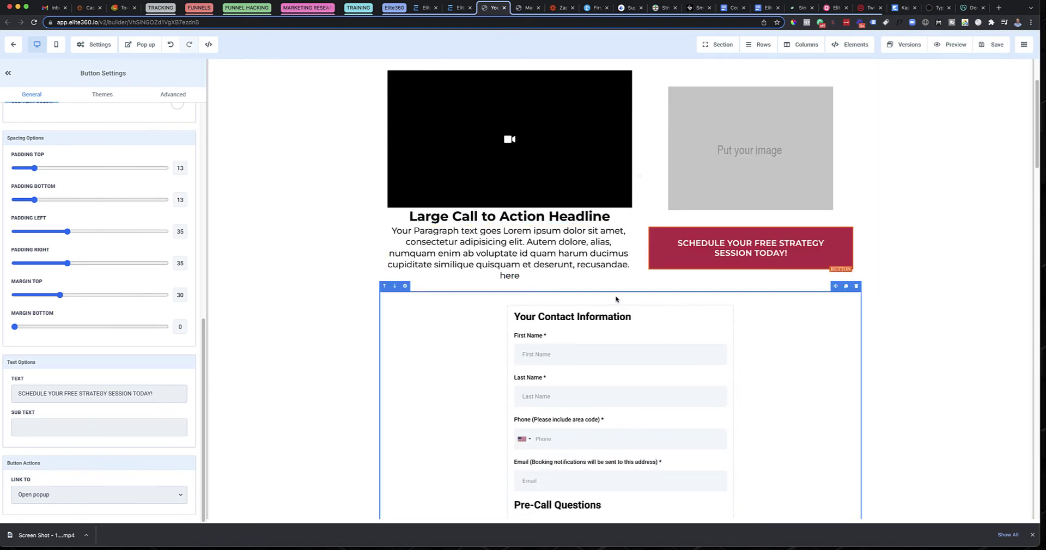
scroll(548, 326, "down", 3)
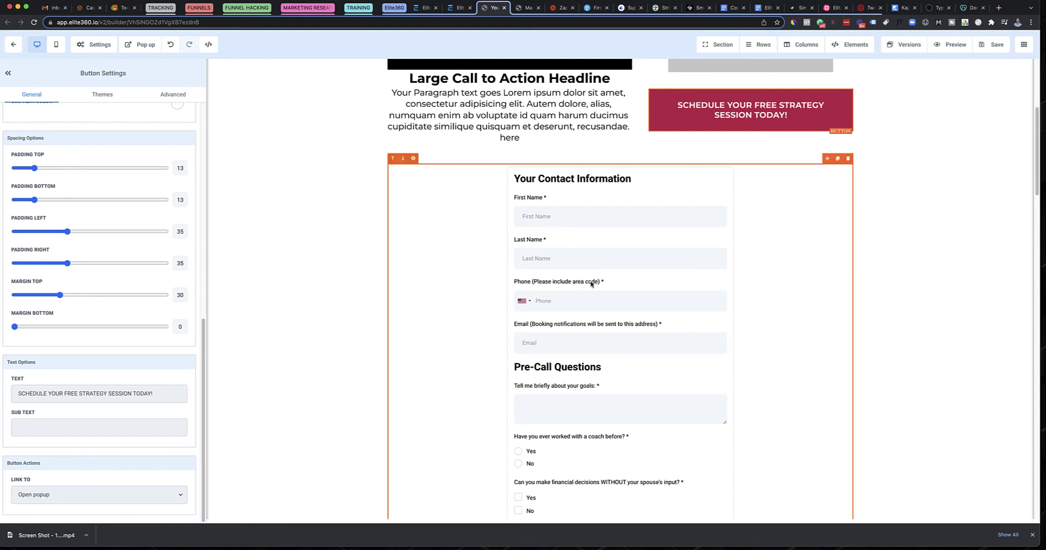
scroll(591, 284, "up", 5)
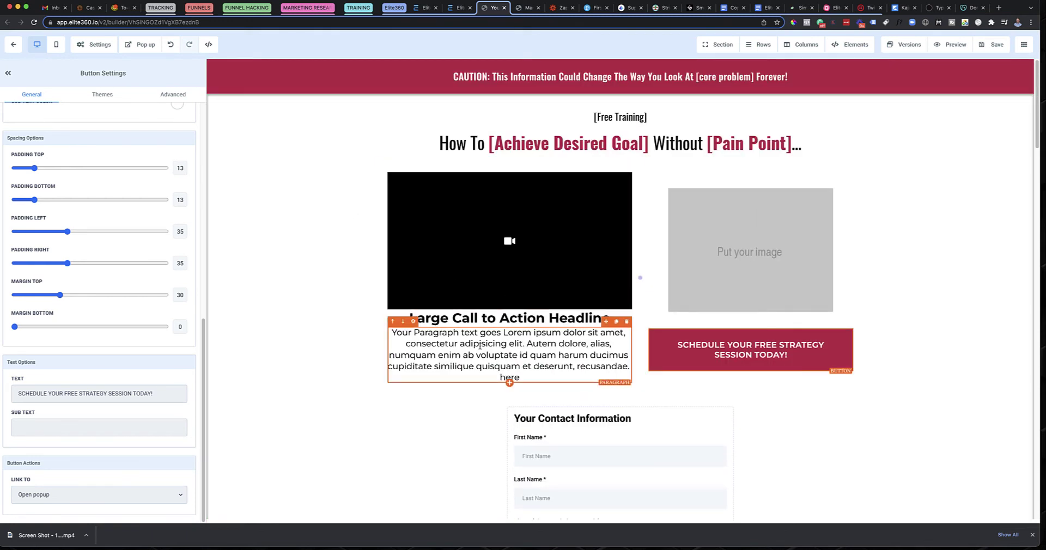
scroll(474, 283, "down", 10)
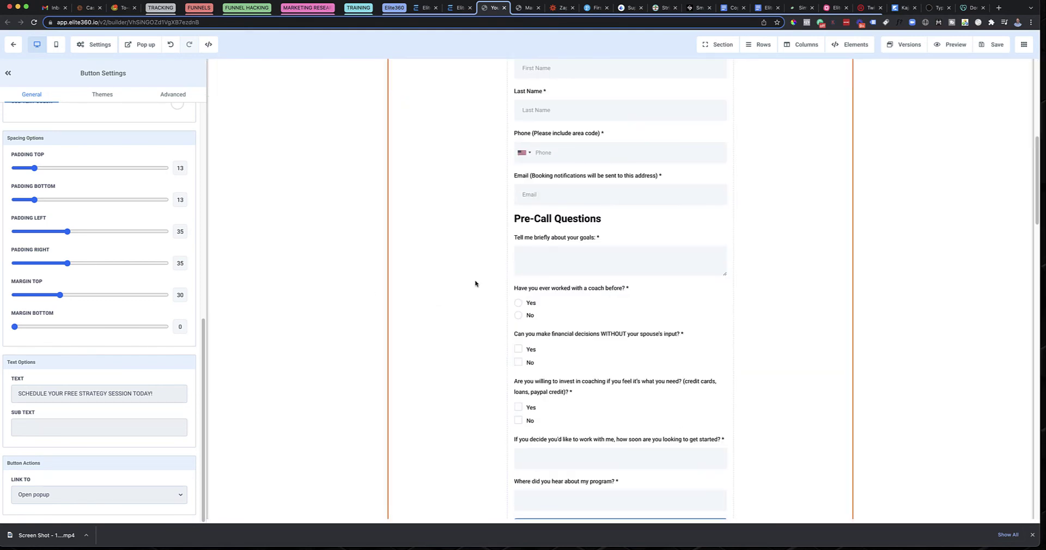
scroll(474, 284, "down", 6)
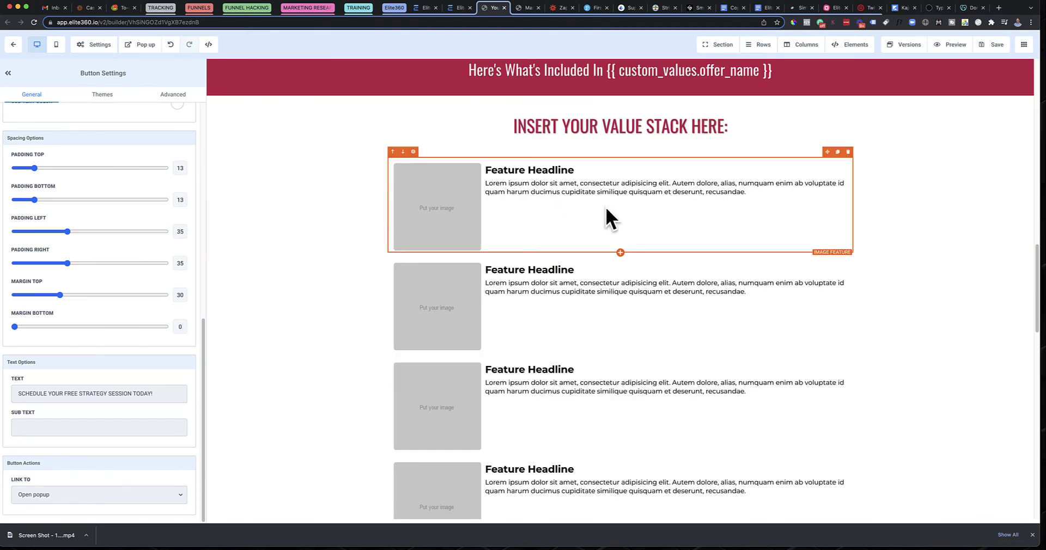
Step: Switch to the mobile layout and examine the booking form and the repeated video block beneath it
left_click(55, 44)
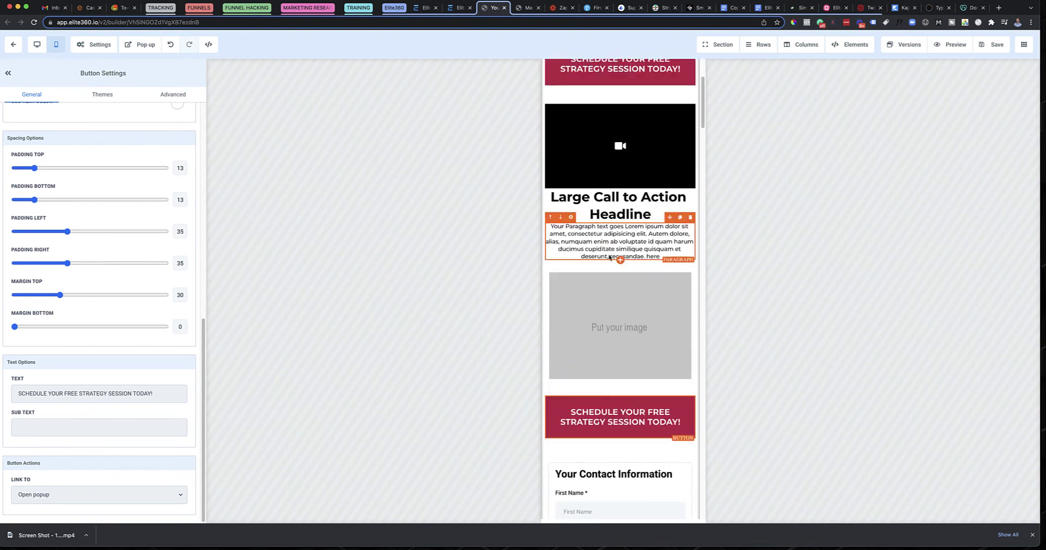
scroll(625, 247, "down", 8)
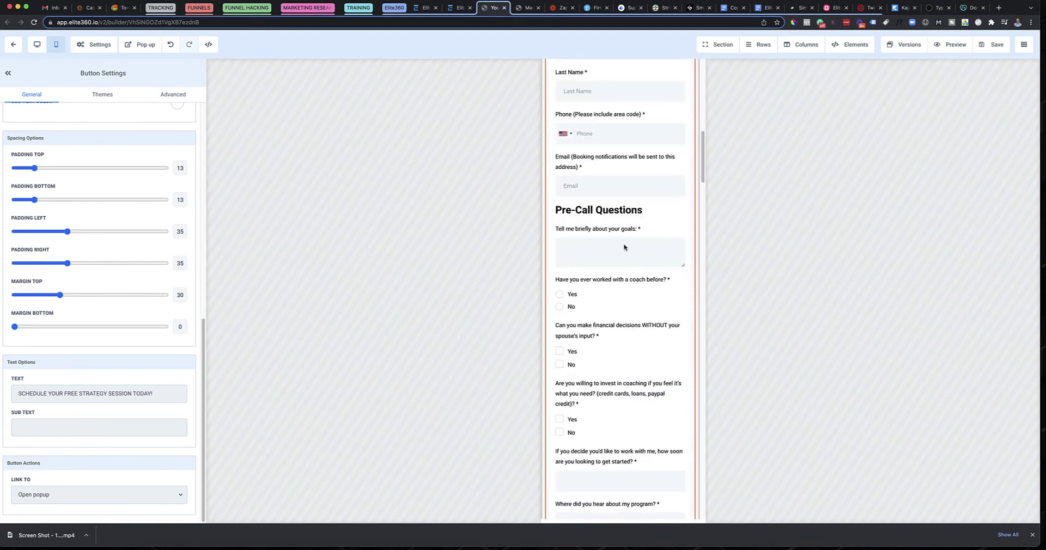
scroll(625, 247, "up", 10)
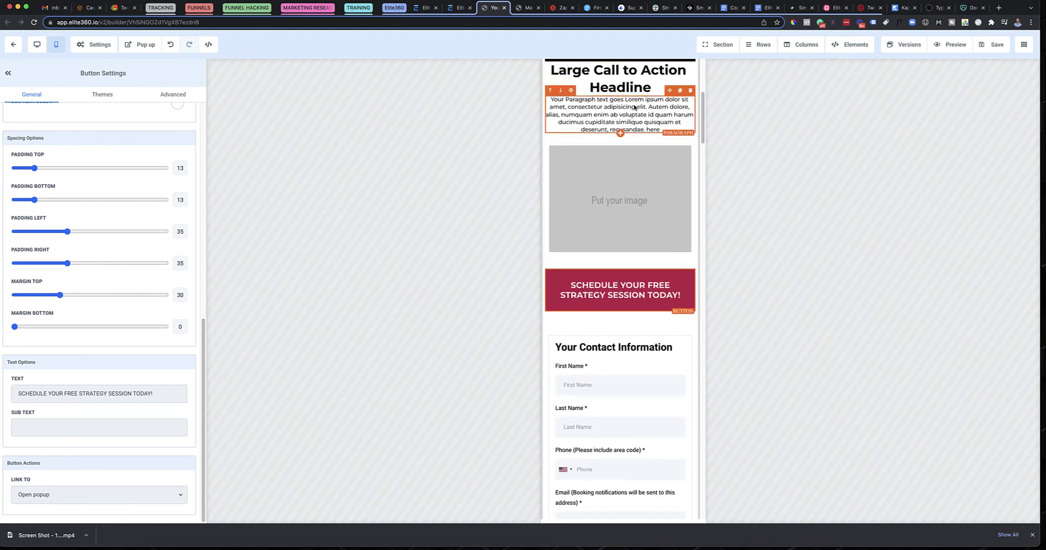
scroll(644, 169, "down", 8)
scroll(646, 216, "up", 8)
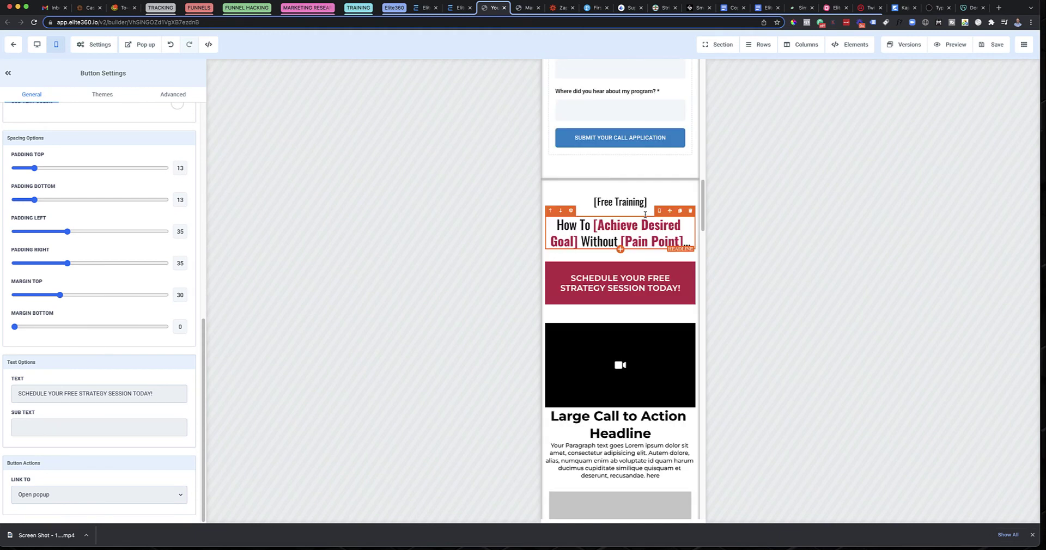
scroll(645, 217, "down", 2)
left_click(656, 241)
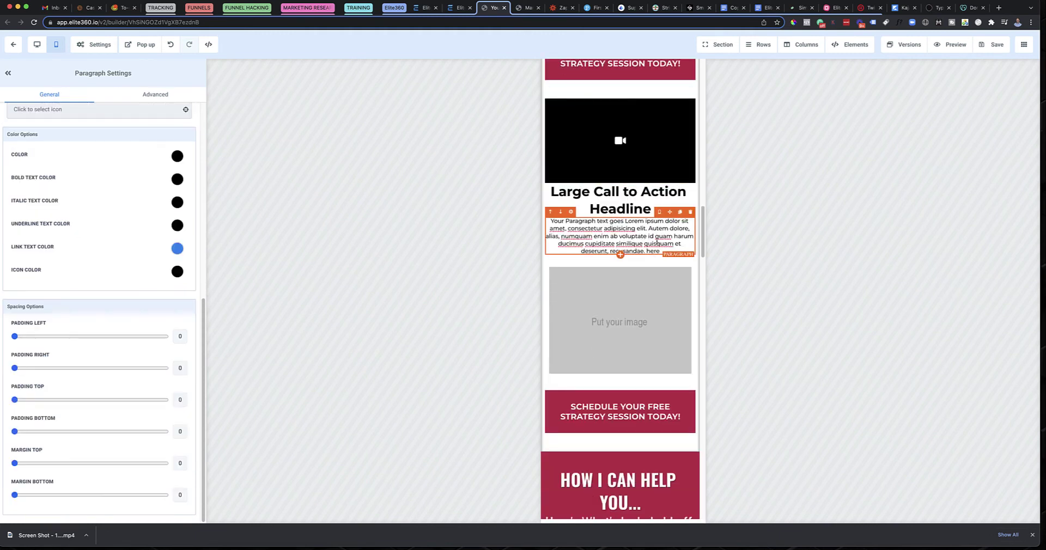
Step: Set the first value stack feature's mobile headline font size to 22, mobile text to 18 and desktop text to 20
scroll(654, 242, "down", 10)
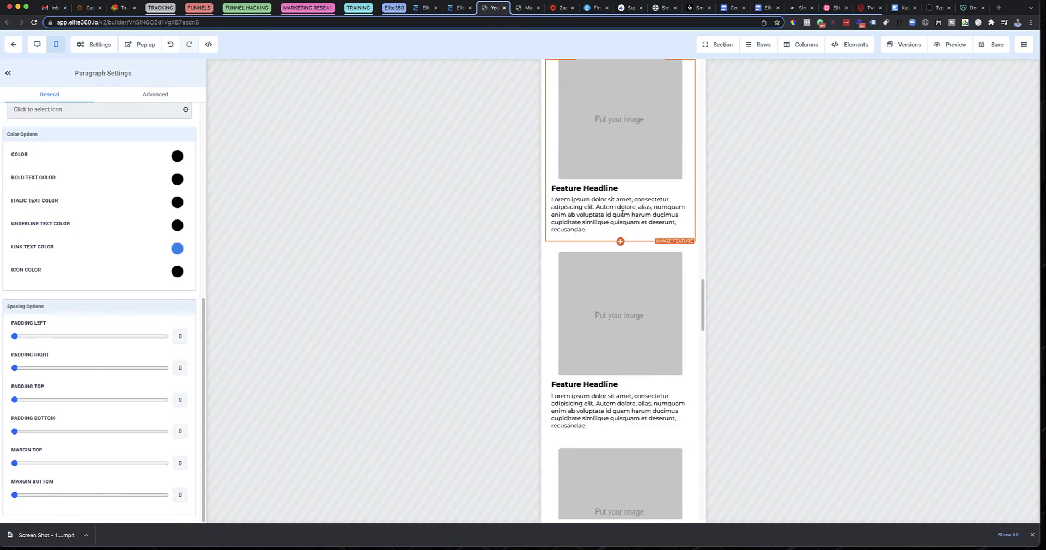
left_click(623, 213)
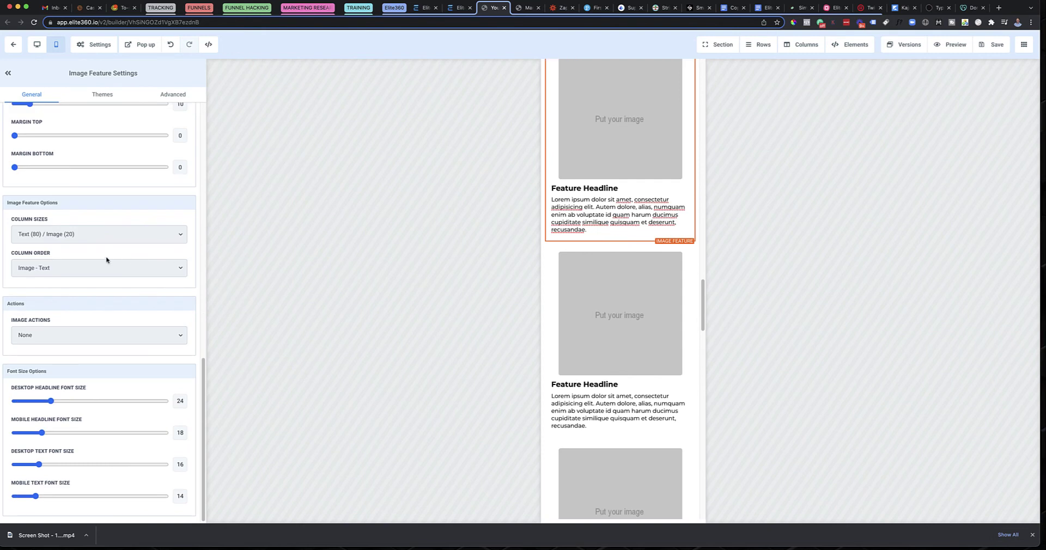
scroll(106, 261, "down", 1)
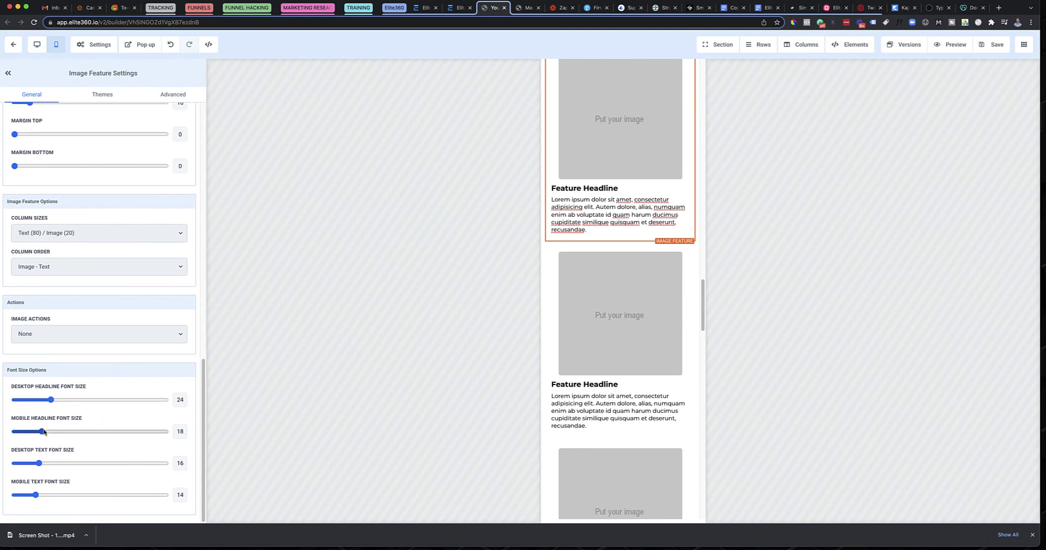
left_click_drag(42, 432, 48, 432)
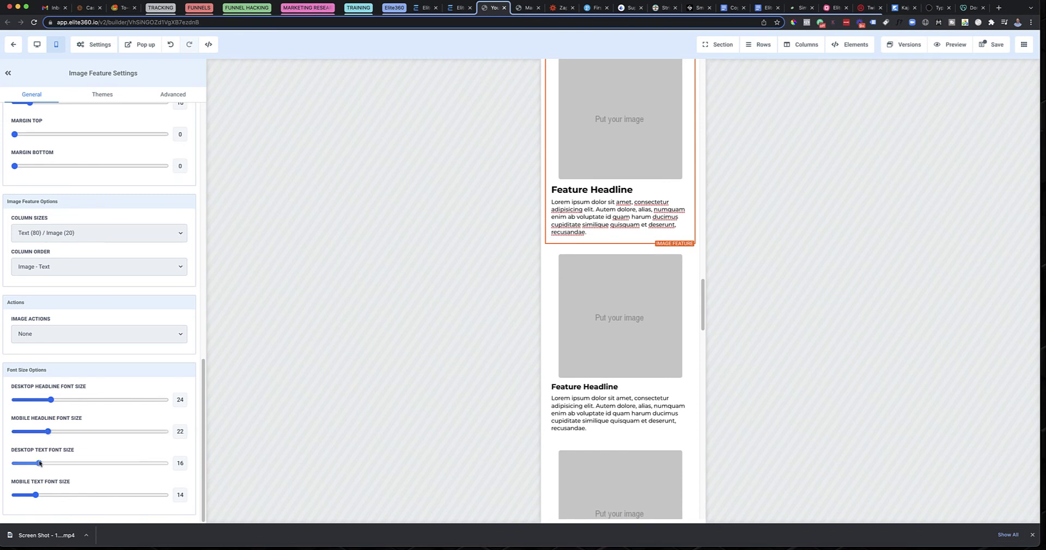
left_click_drag(35, 495, 42, 497)
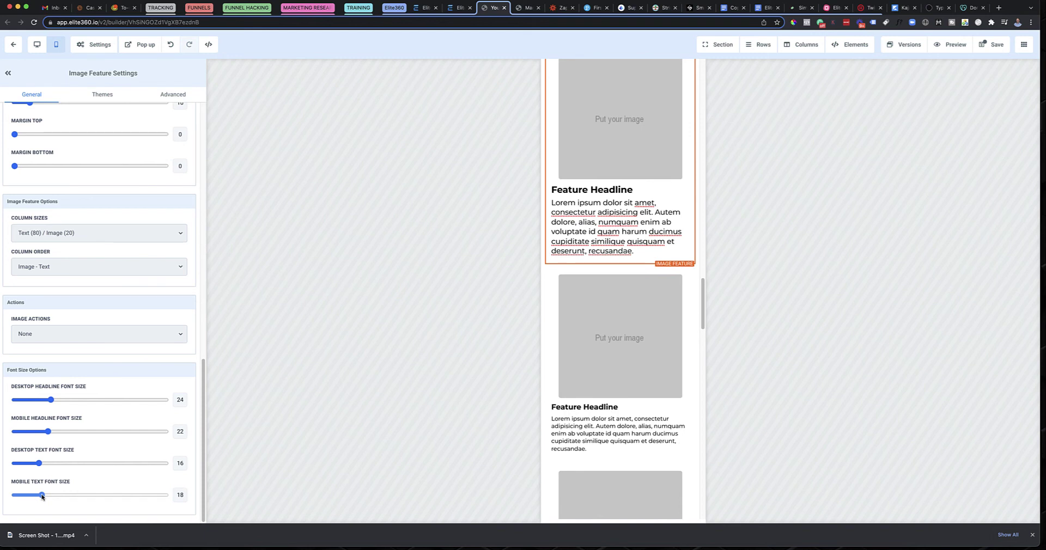
left_click_drag(39, 464, 42, 463)
Step: Compare the first value stack feature's text sizing in the desktop and mobile layouts
left_click(37, 45)
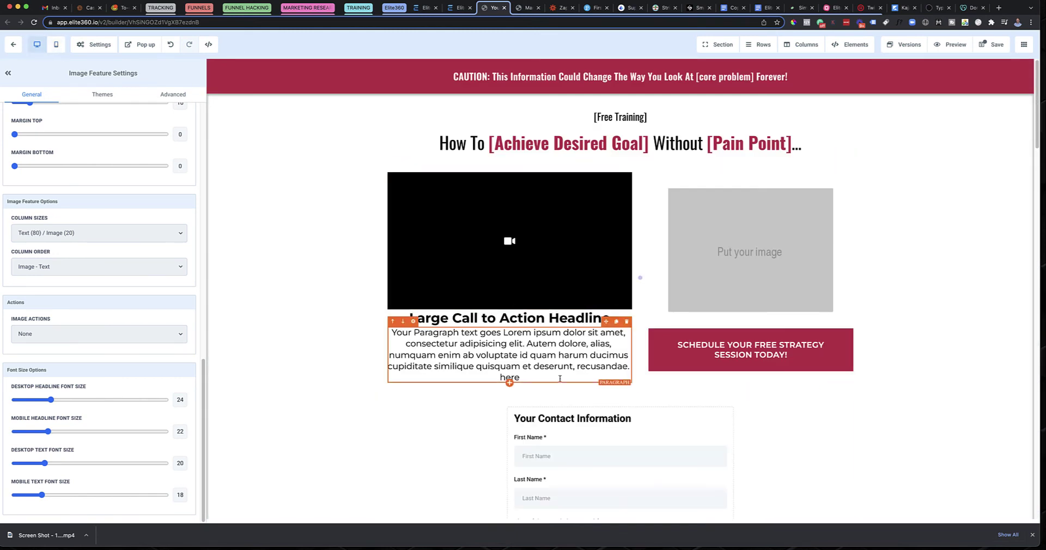
scroll(560, 378, "down", 15)
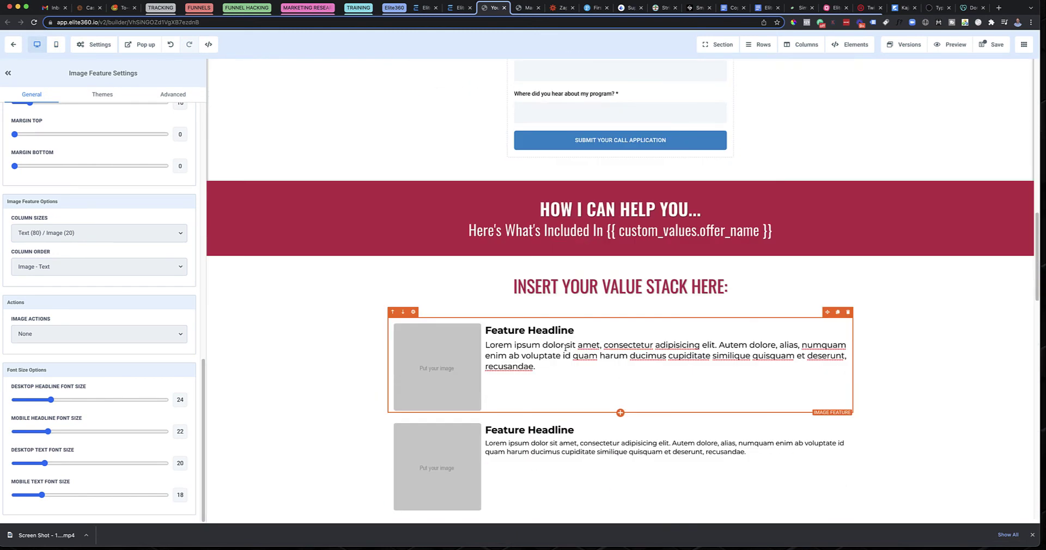
scroll(565, 347, "down", 2)
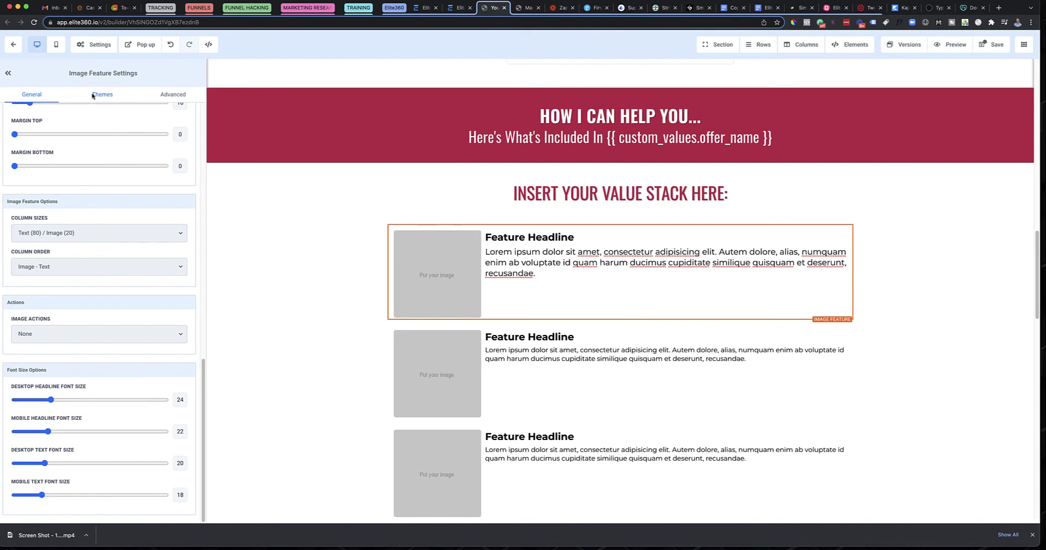
left_click(57, 45)
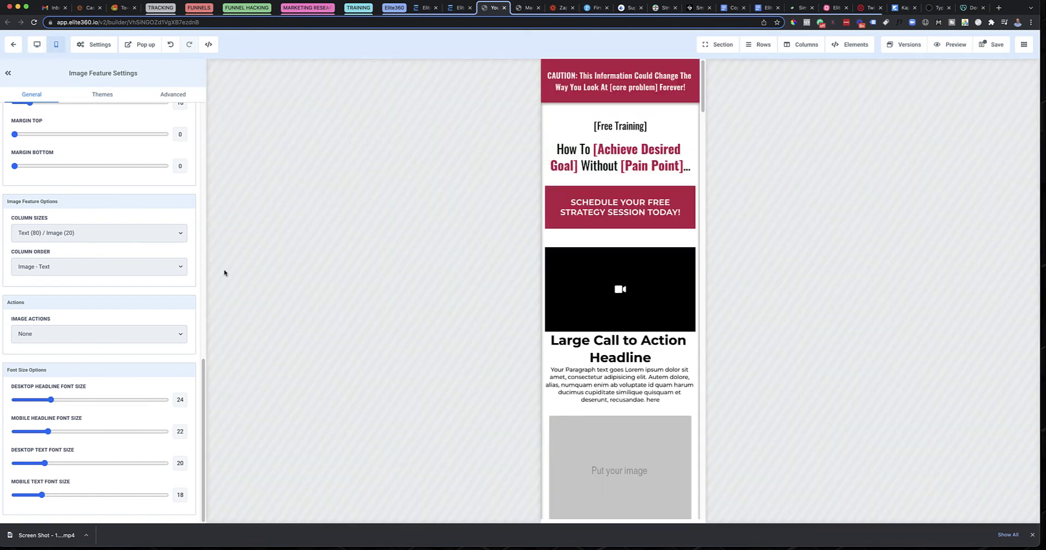
scroll(577, 352, "down", 15)
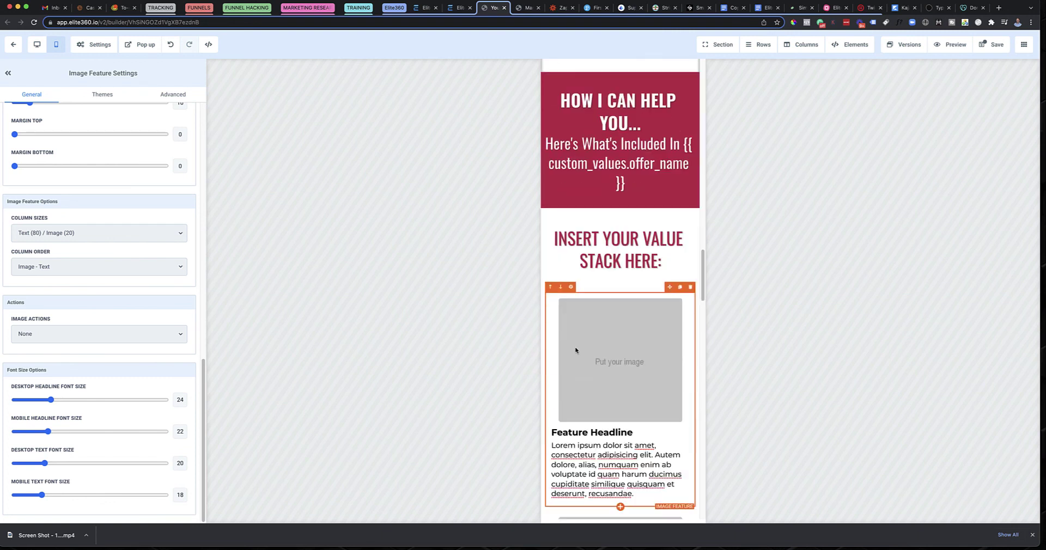
scroll(544, 340, "up", 4)
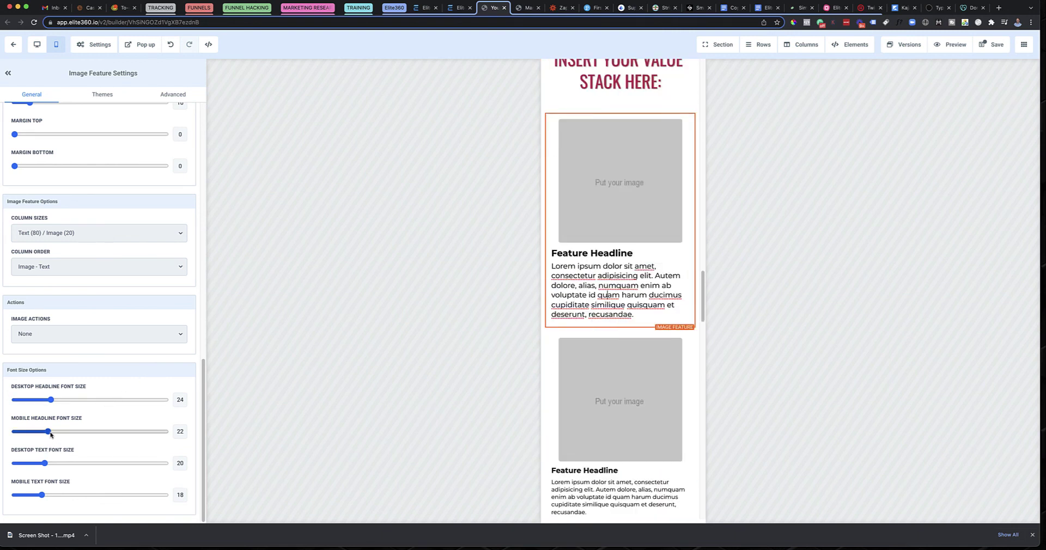
Step: Adjust the first value stack feature's mobile font sizes, settling on 30 for the headline and 18 for the text
left_click_drag(50, 434, 70, 437)
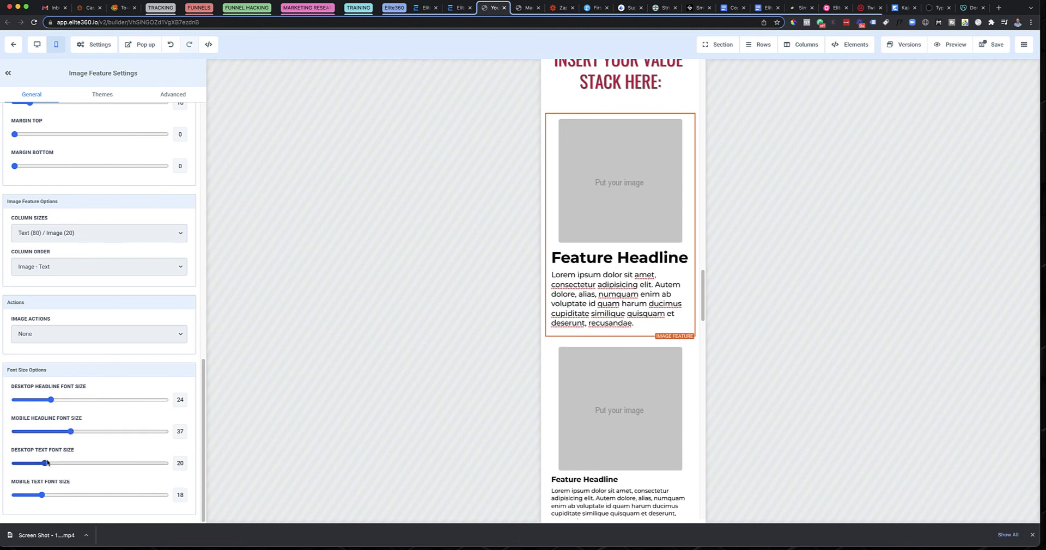
left_click_drag(42, 495, 64, 496)
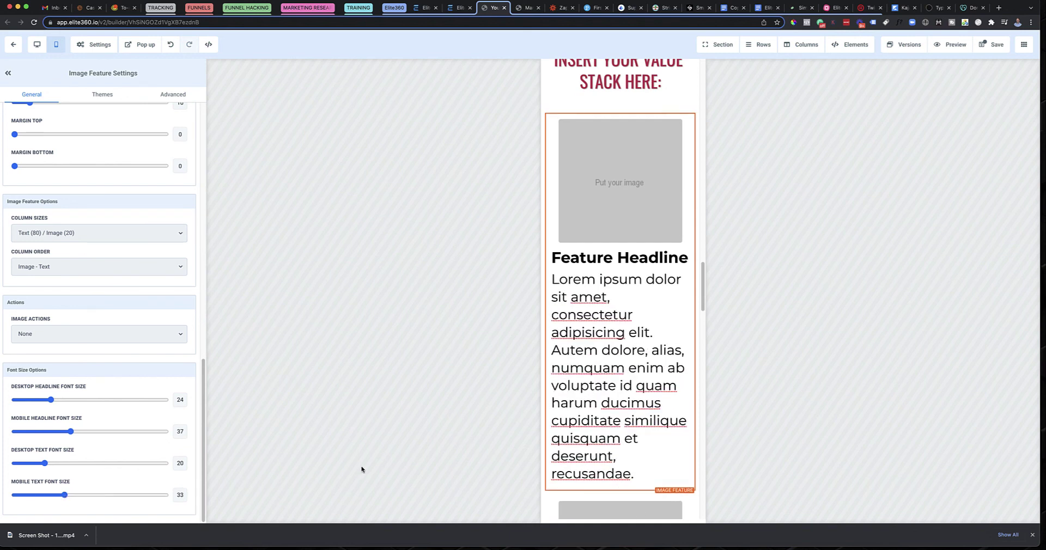
left_click_drag(64, 495, 44, 497)
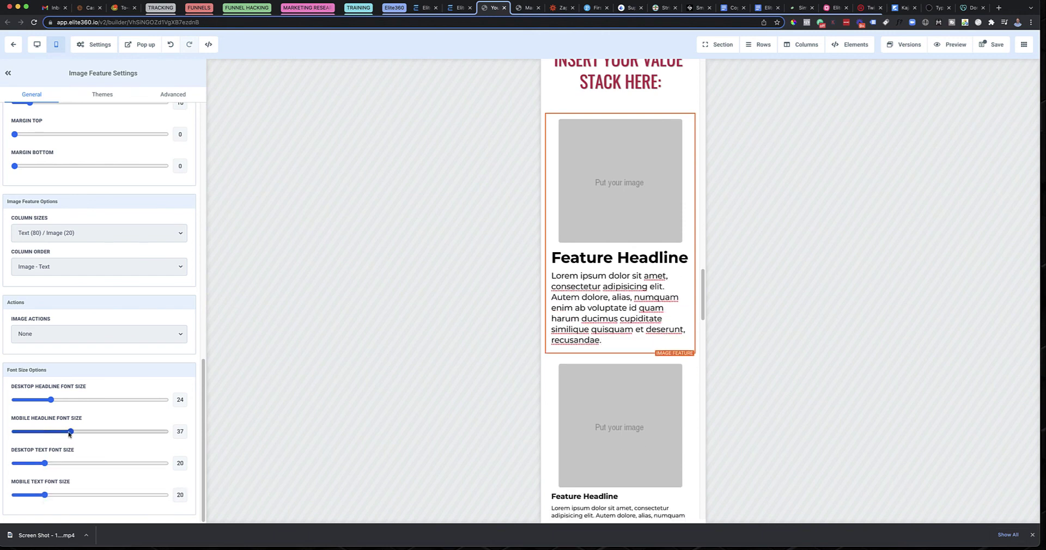
left_click_drag(70, 431, 60, 433)
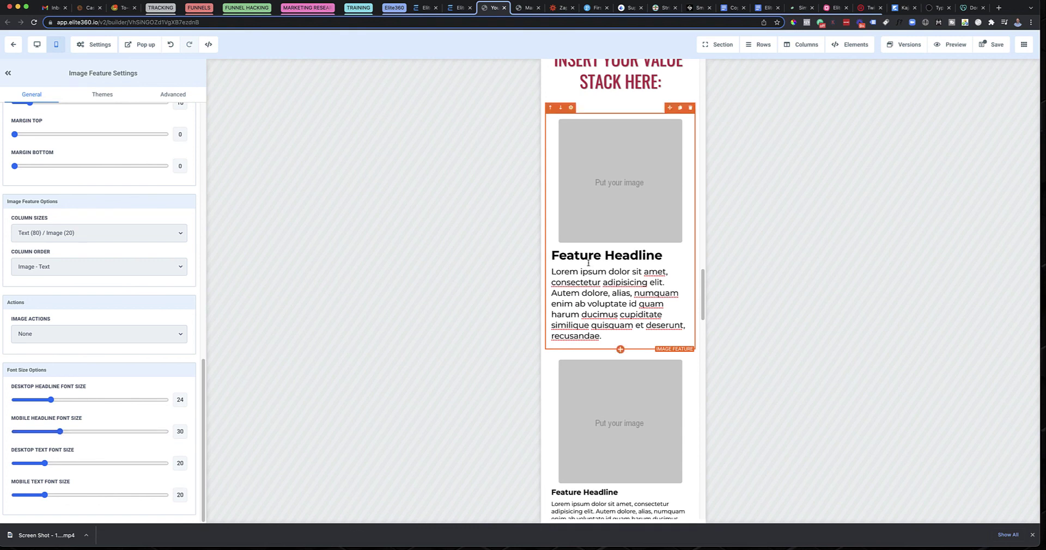
left_click_drag(45, 495, 42, 499)
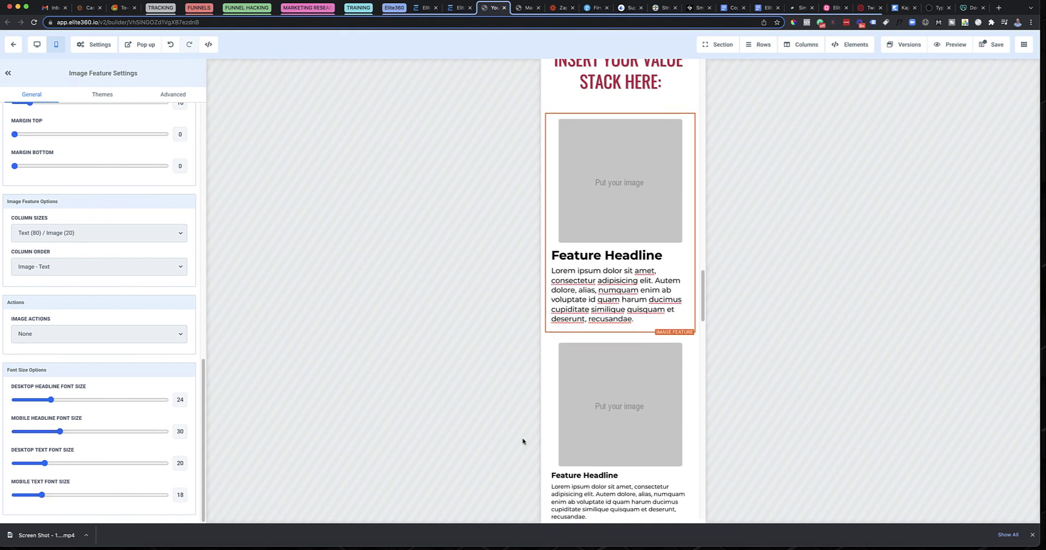
Step: Set the mobile font size of the "HOW I CAN HELP YOU..." headline to 38
scroll(630, 392, "up", 5)
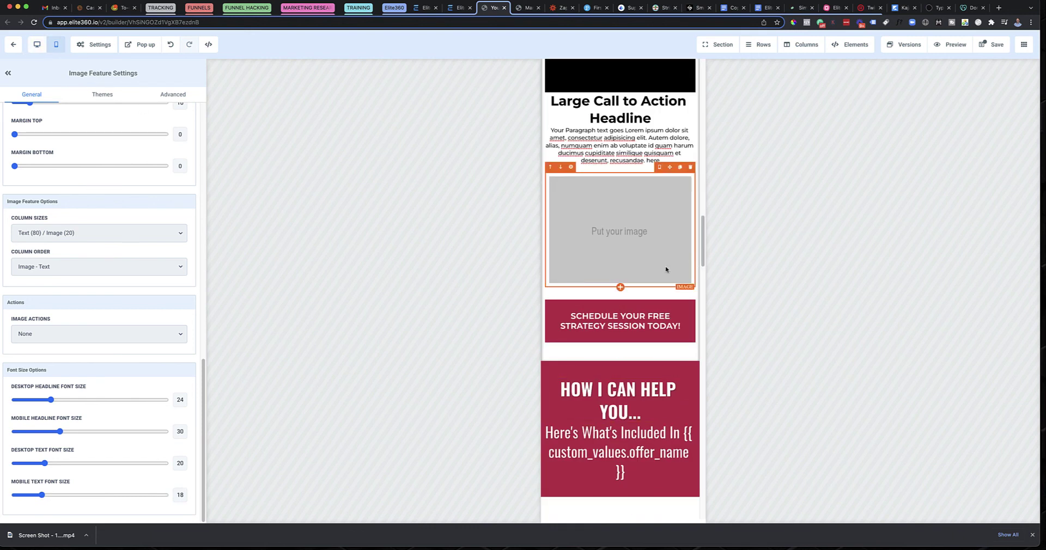
scroll(654, 294, "down", 1)
left_click(639, 339)
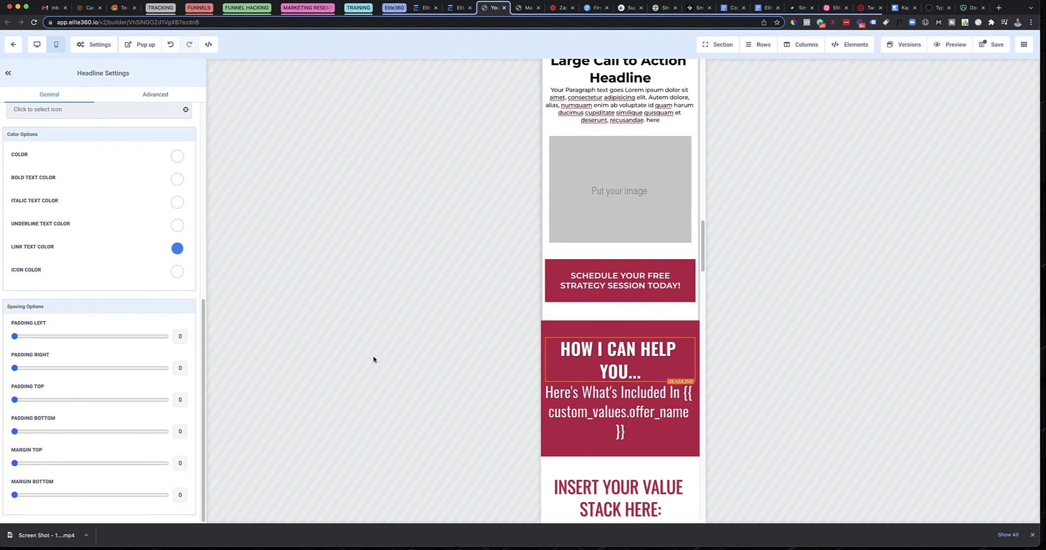
scroll(136, 259, "up", 7)
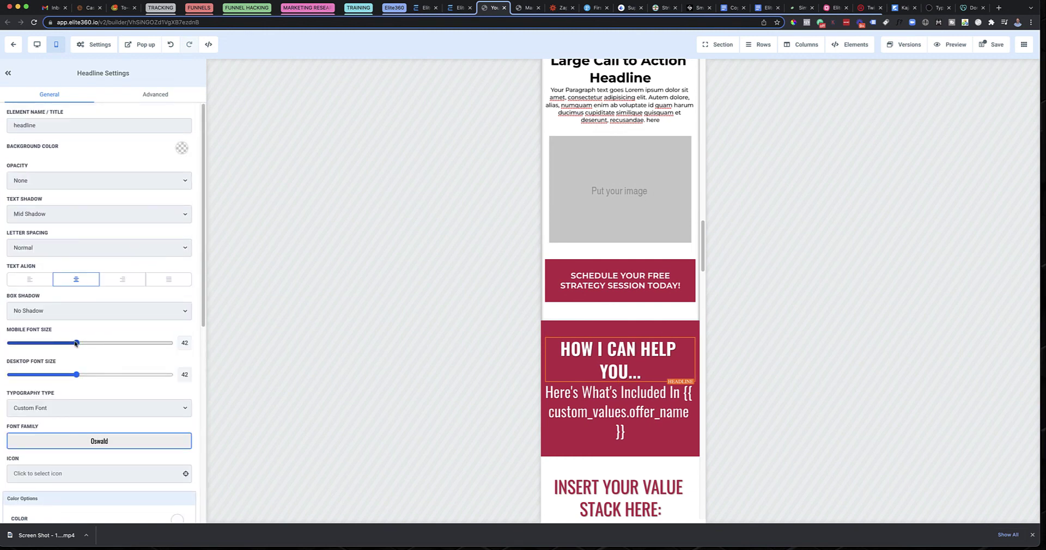
left_click_drag(64, 330, 13, 330)
left_click_drag(76, 343, 72, 344)
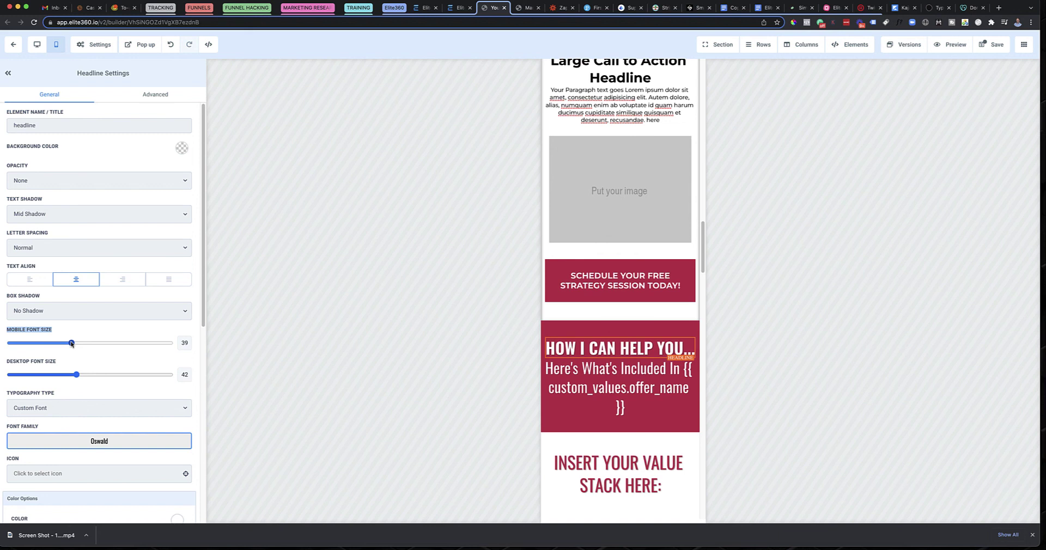
left_click_drag(71, 343, 70, 344)
Step: Set the mobile font size of the "Here's What's Included In" subheadline to 29
left_click(599, 368)
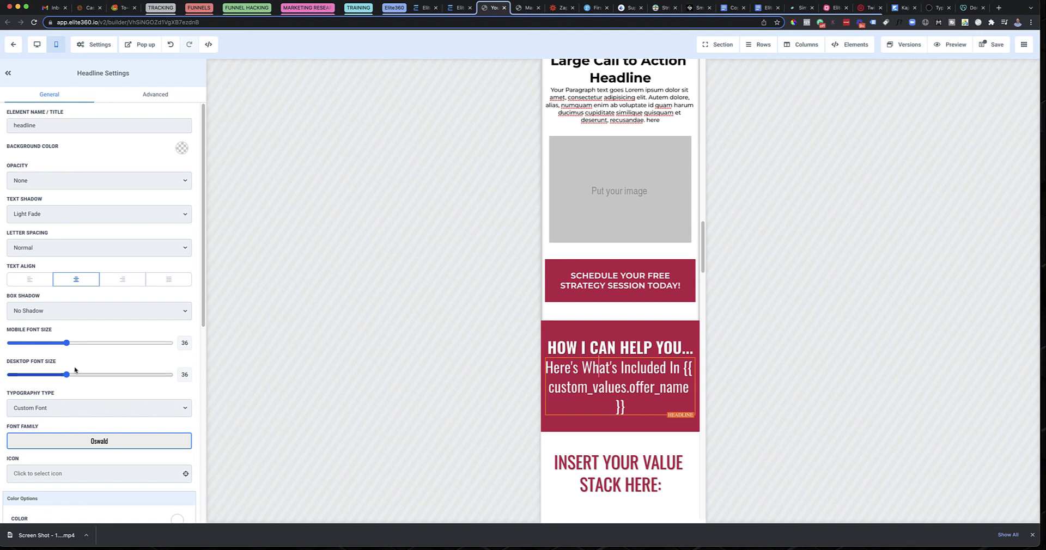
left_click_drag(66, 344, 55, 347)
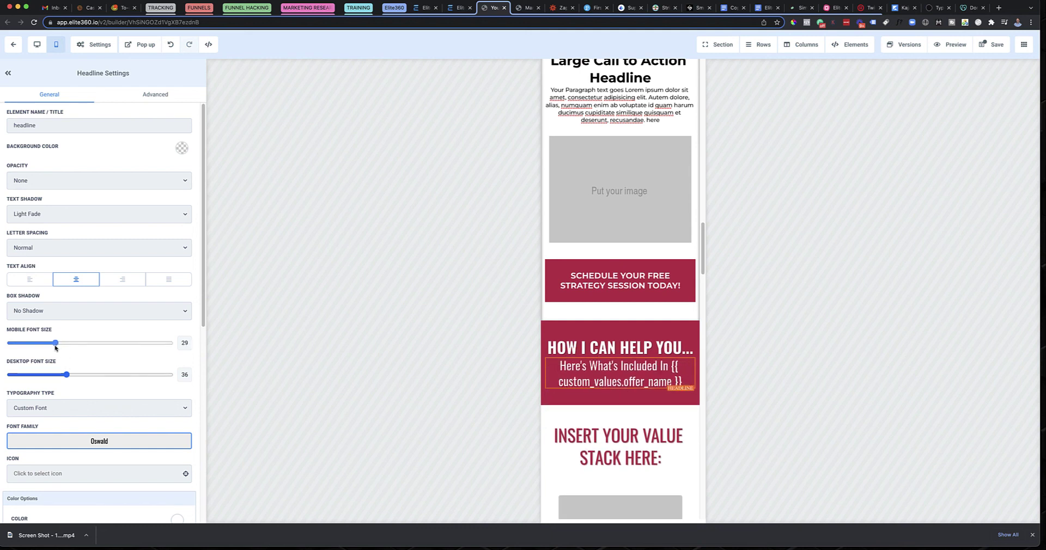
scroll(763, 425, "down", 1)
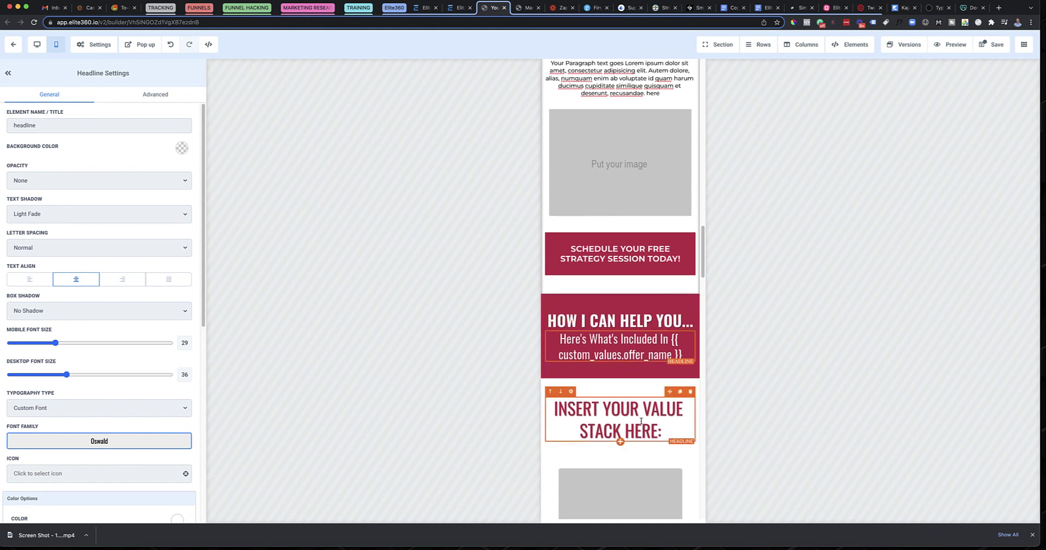
Step: Check the "HOW I CAN HELP YOU..." headline's mobile size and set the "DOES THIS WORK?" headline's mobile font size to 38
scroll(654, 421, "down", 10)
scroll(632, 381, "down", 6)
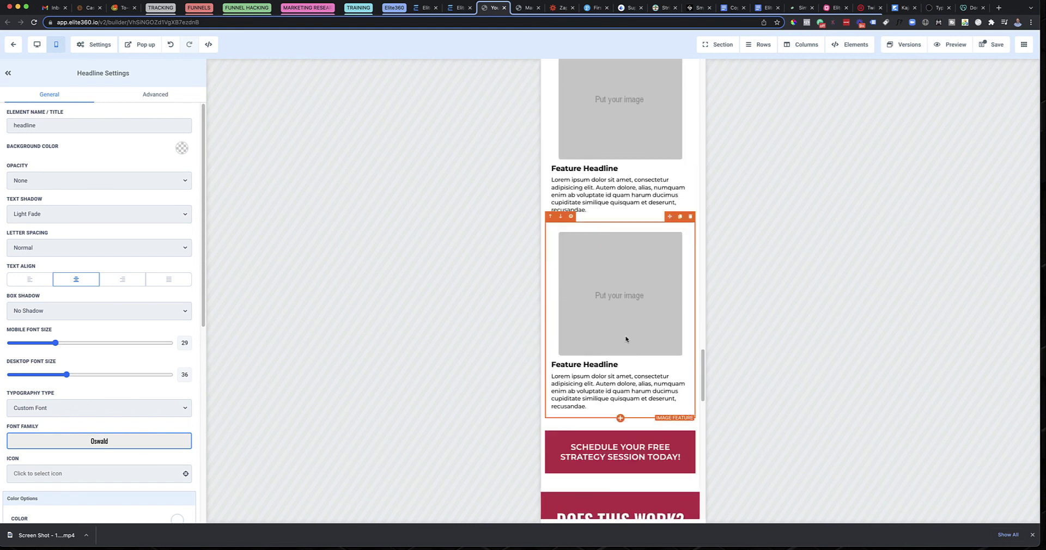
scroll(626, 338, "down", 8)
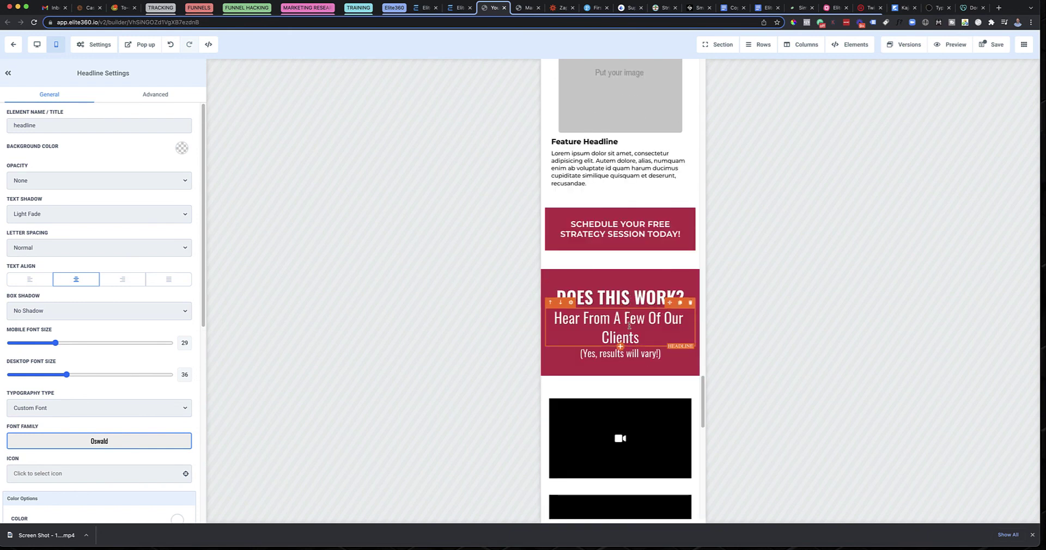
scroll(632, 338, "up", 6)
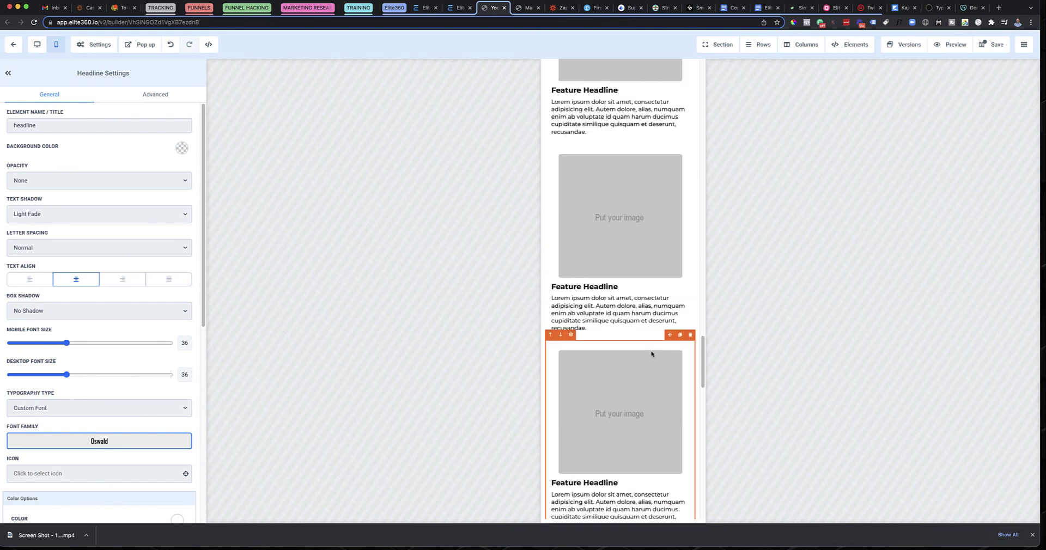
scroll(640, 362, "up", 5)
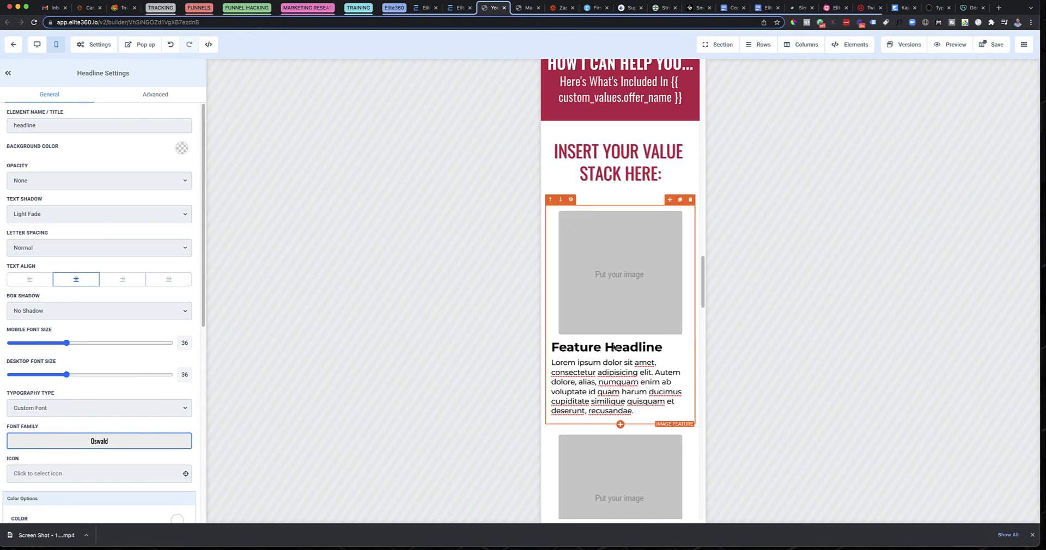
scroll(623, 362, "up", 10)
scroll(625, 414, "down", 2)
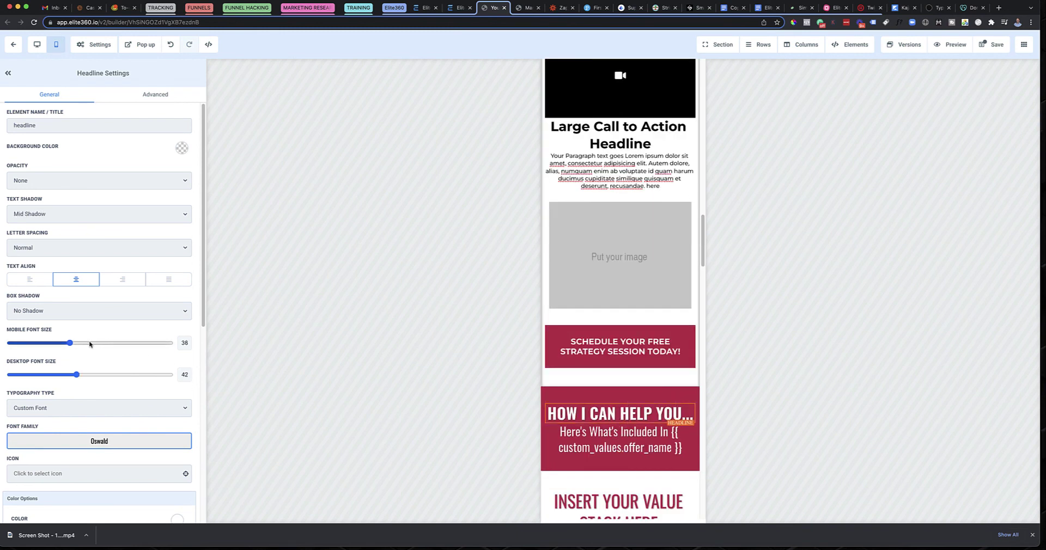
scroll(679, 343, "down", 9)
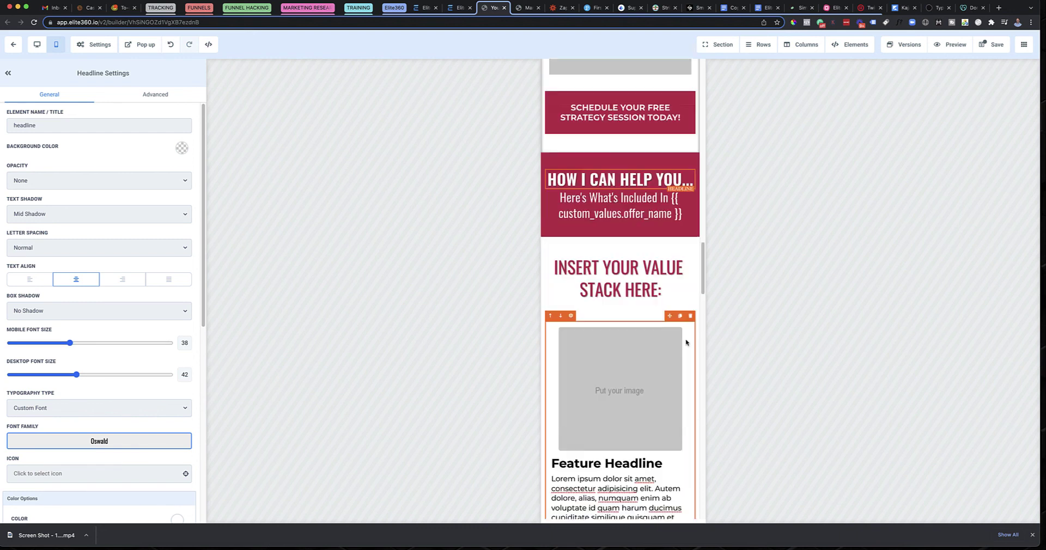
scroll(679, 343, "down", 10)
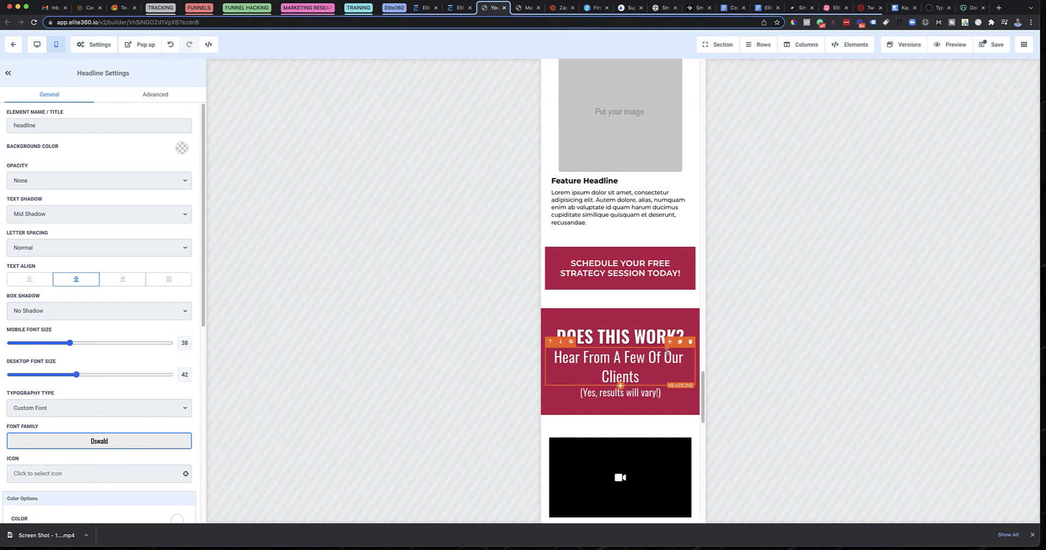
scroll(664, 355, "up", 1)
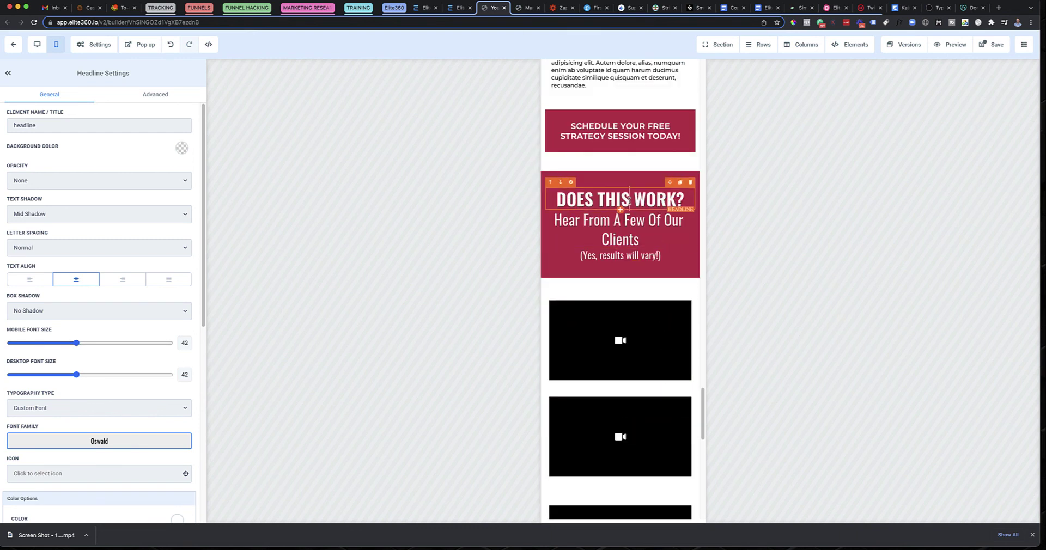
left_click_drag(77, 343, 70, 343)
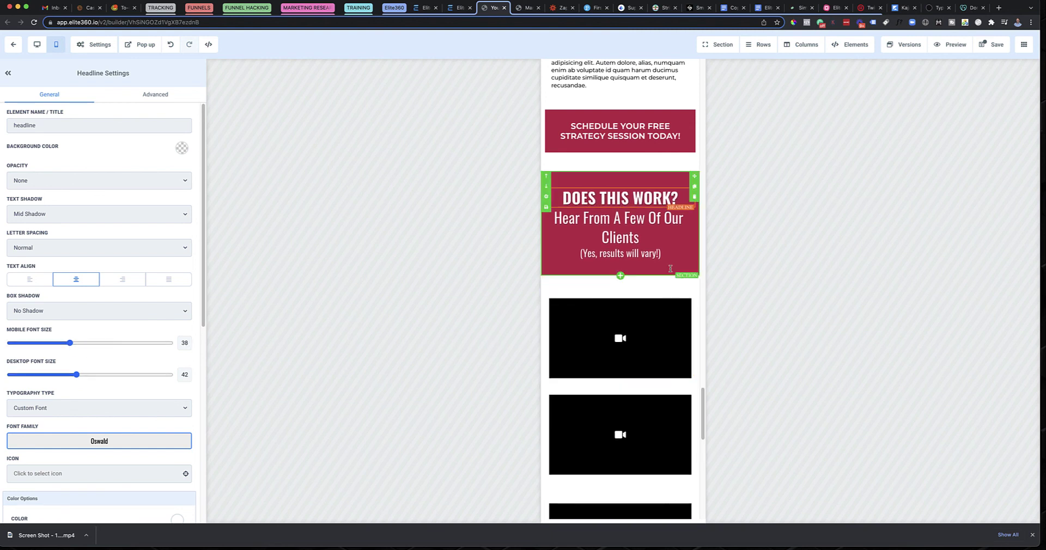
Step: Set the mobile font size of the "Hear From A Few Of Our Clients" subheadline to 28
left_click(647, 227)
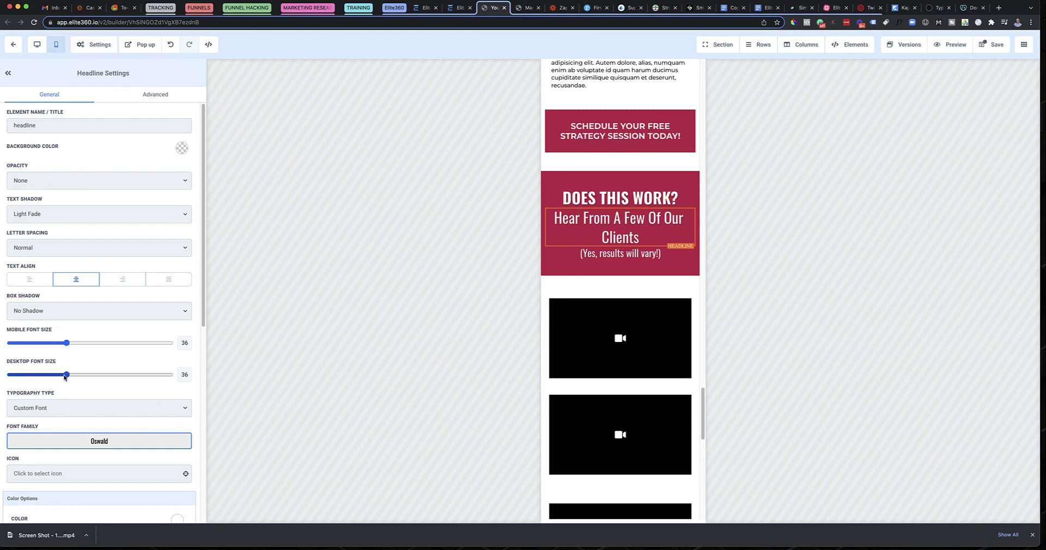
mouse_move(65, 375)
left_mouse_down()
mouse_move(49, 375)
mouse_move(65, 376)
left_mouse_up()
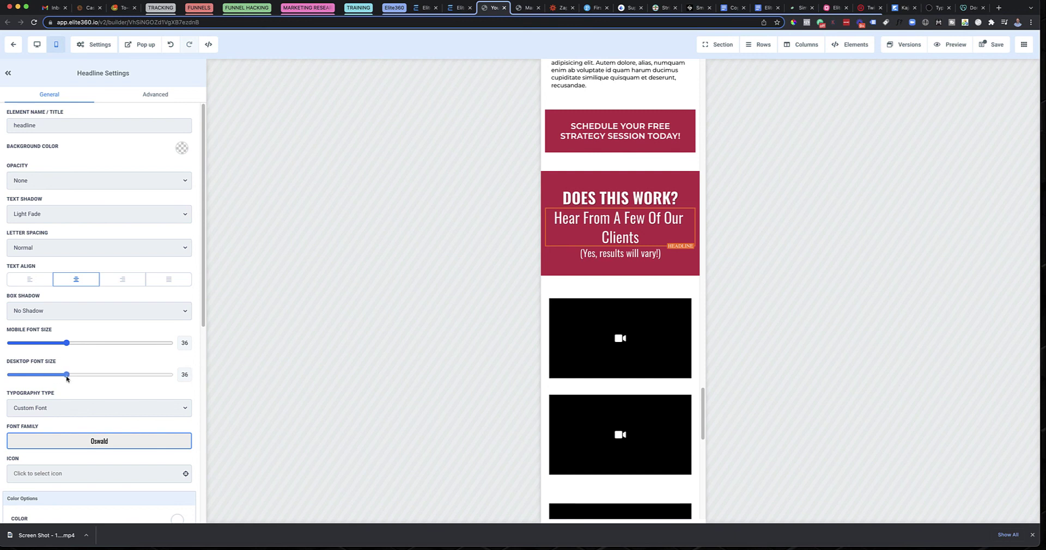
left_click_drag(66, 343, 55, 345)
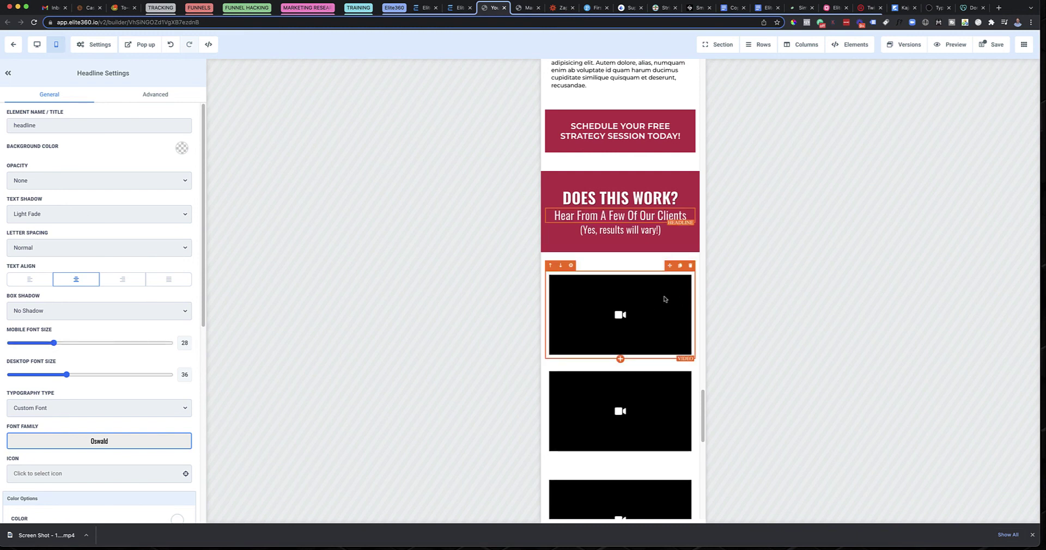
Step: Change the typography type of the strategy session button above "STILL SKEPTICAL?" to Headline Font
scroll(658, 299, "down", 8)
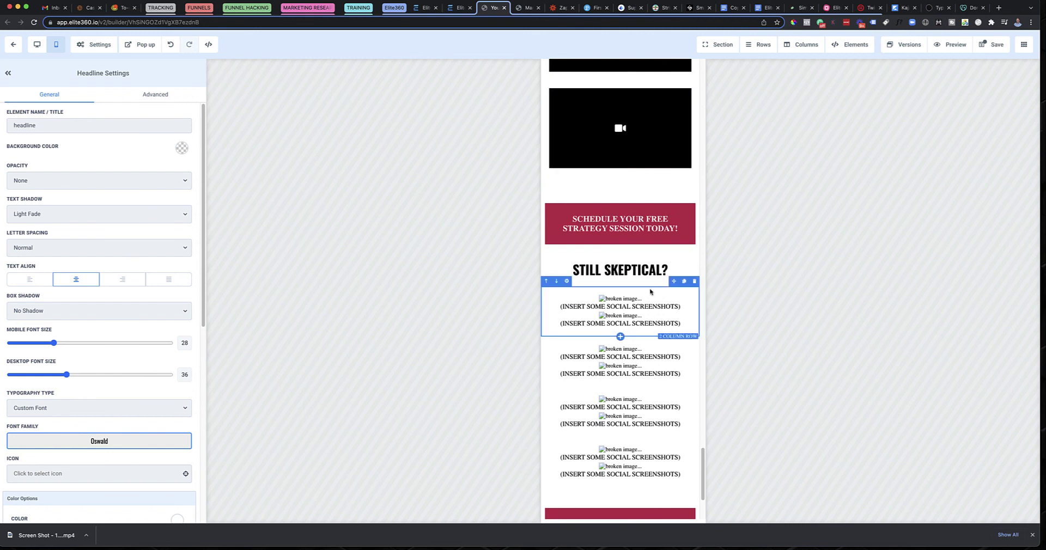
left_click(620, 229)
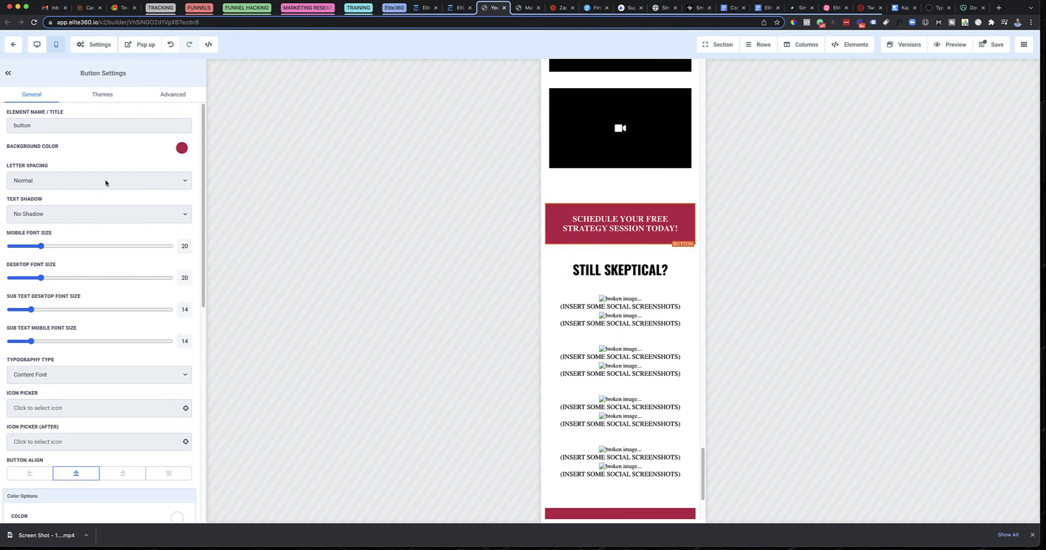
left_click(127, 382)
left_click(127, 375)
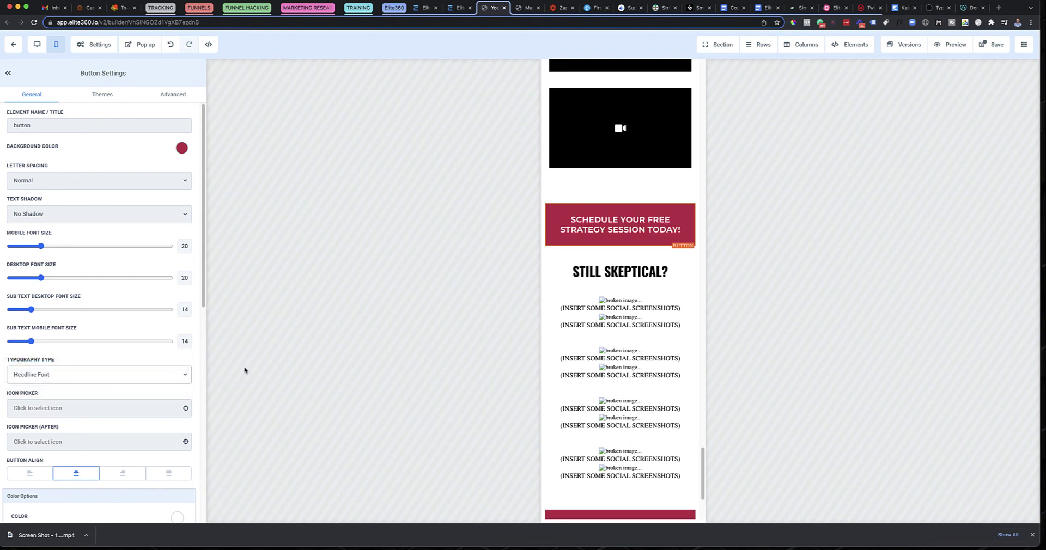
left_click(866, 297)
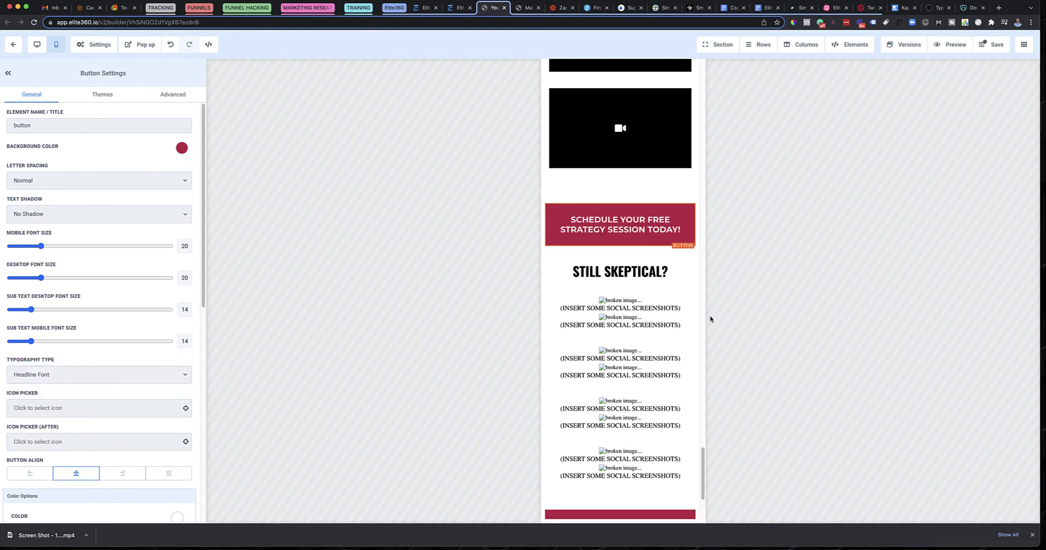
scroll(640, 254, "up", 20)
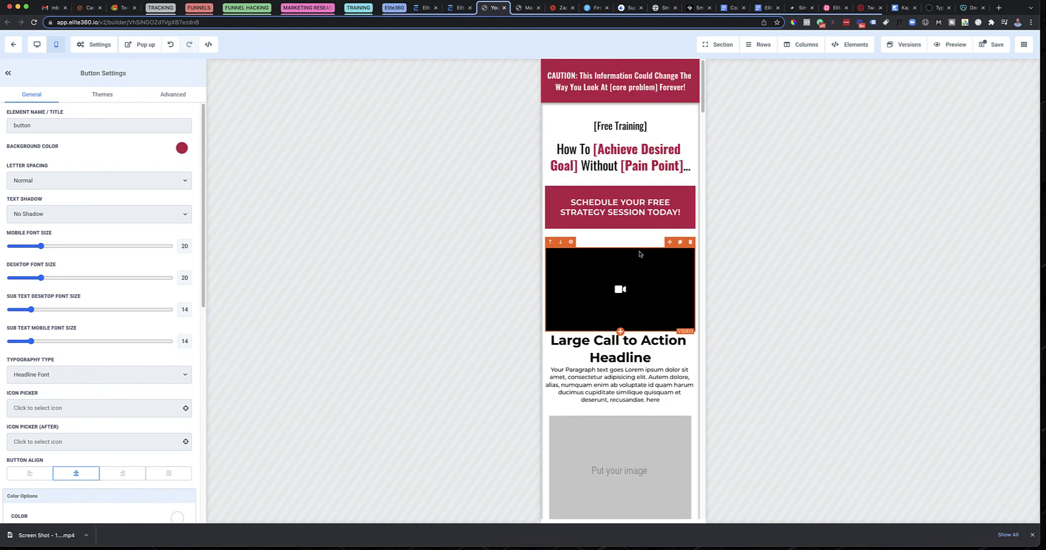